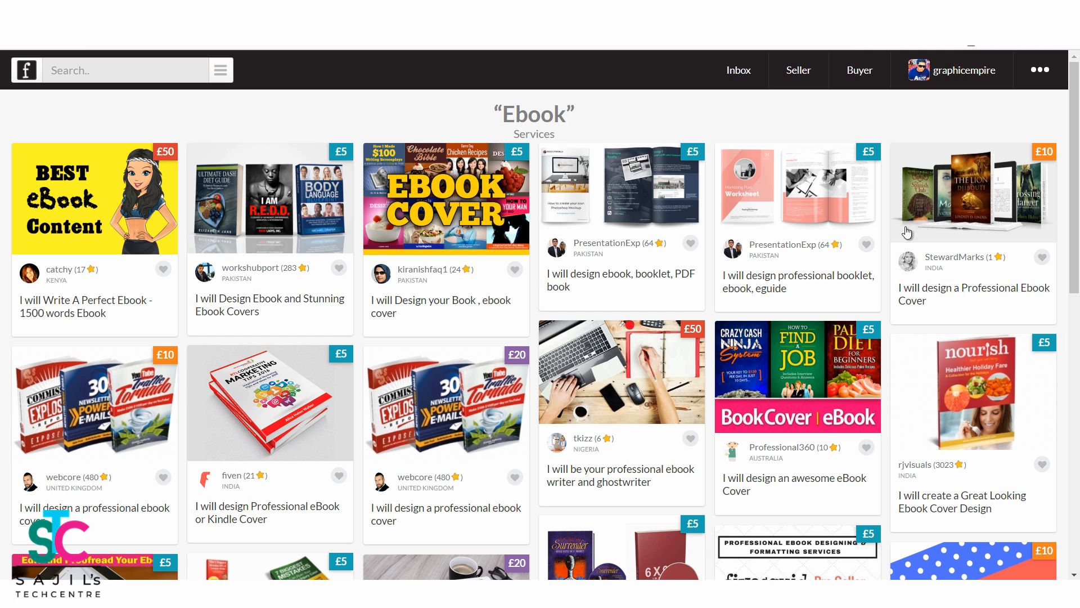
Step: Browse the fivesquid "Ebook" service listings, examining the cover designs, writing services and their prices
left_click_drag(1074, 201, 1079, 246)
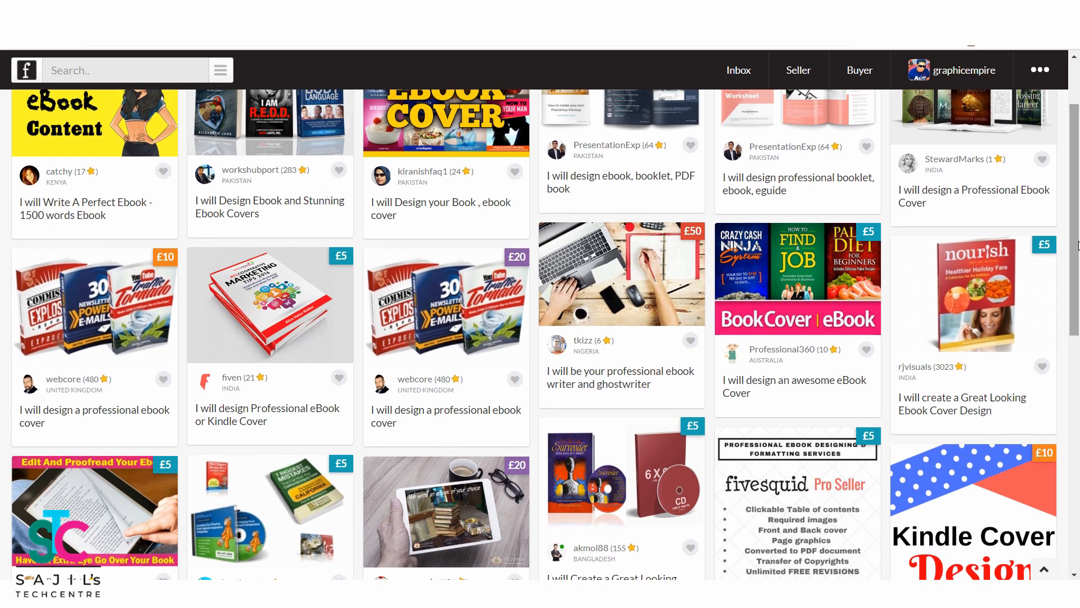
scroll(768, 365, "up", 2)
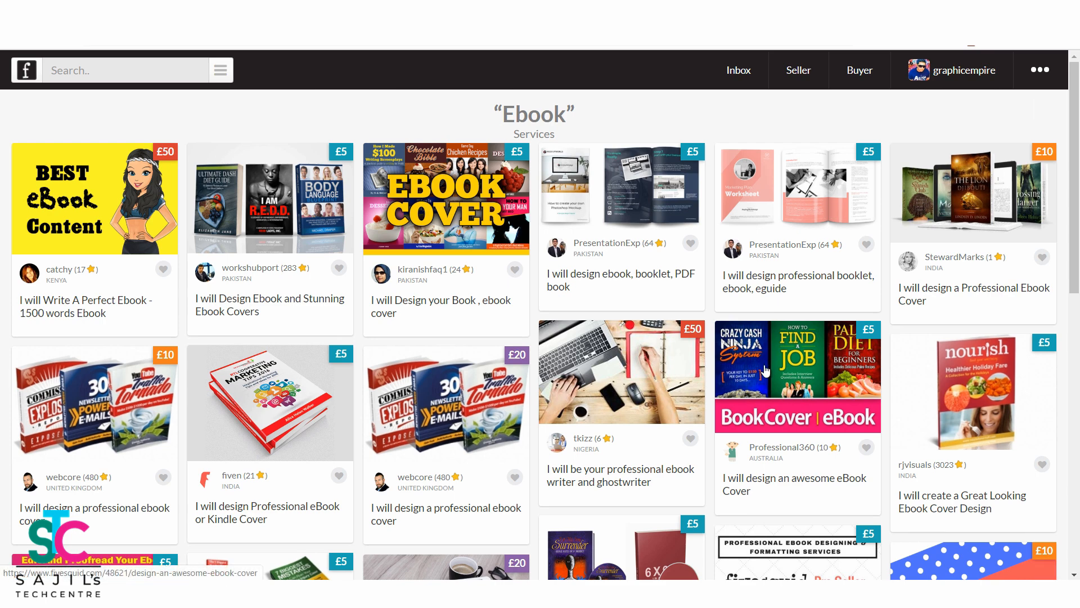
mouse_move(1073, 242)
left_mouse_down()
mouse_move(1073, 288)
mouse_move(1073, 256)
left_mouse_up()
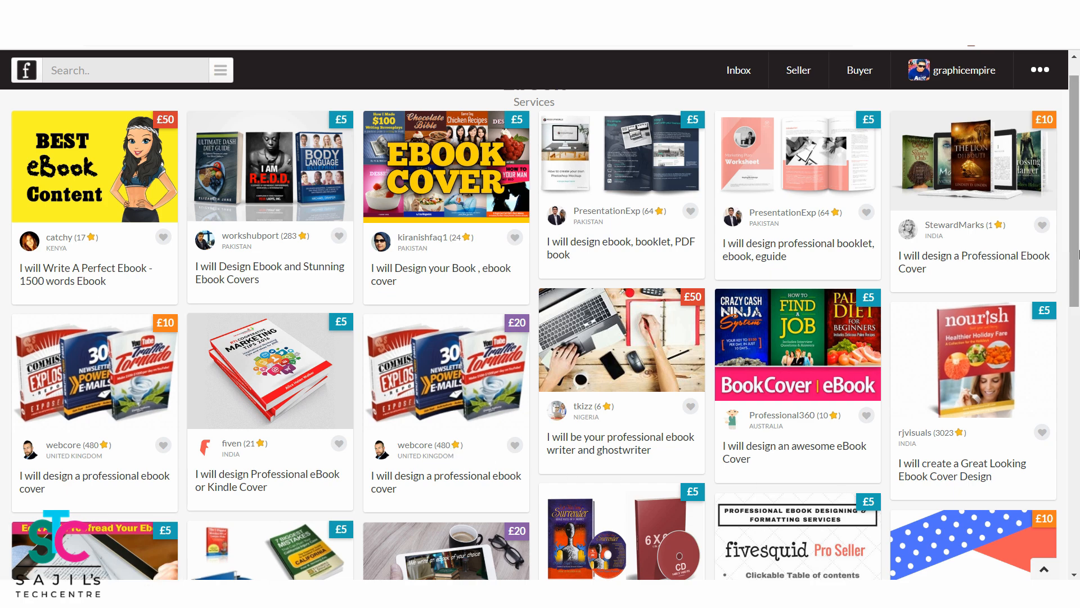
mouse_move(1078, 255)
left_mouse_down()
mouse_move(1078, 393)
mouse_move(1078, 275)
left_mouse_up()
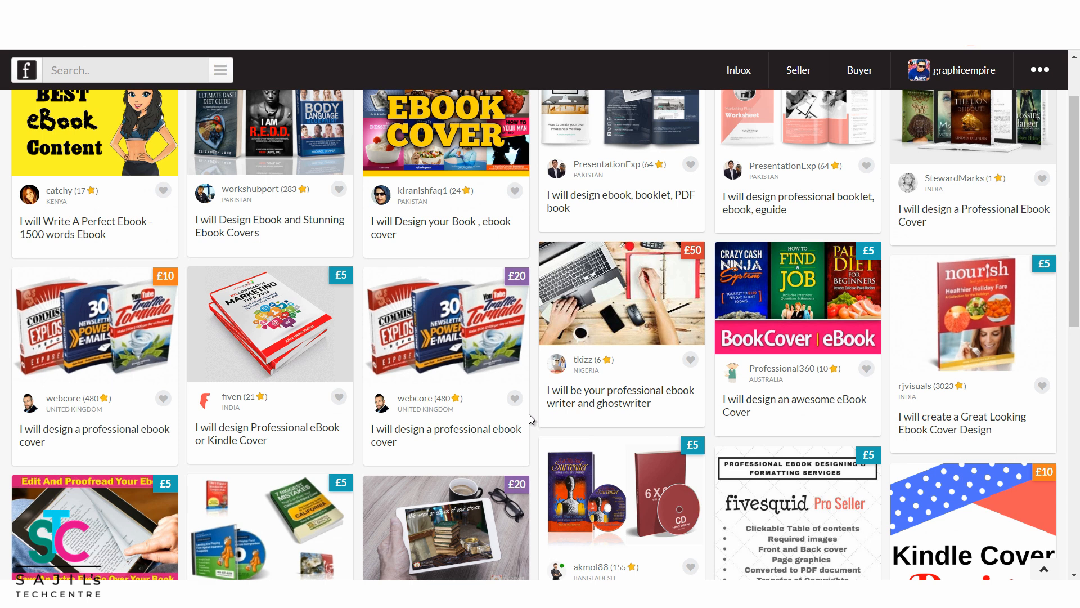
scroll(529, 414, "up", 2)
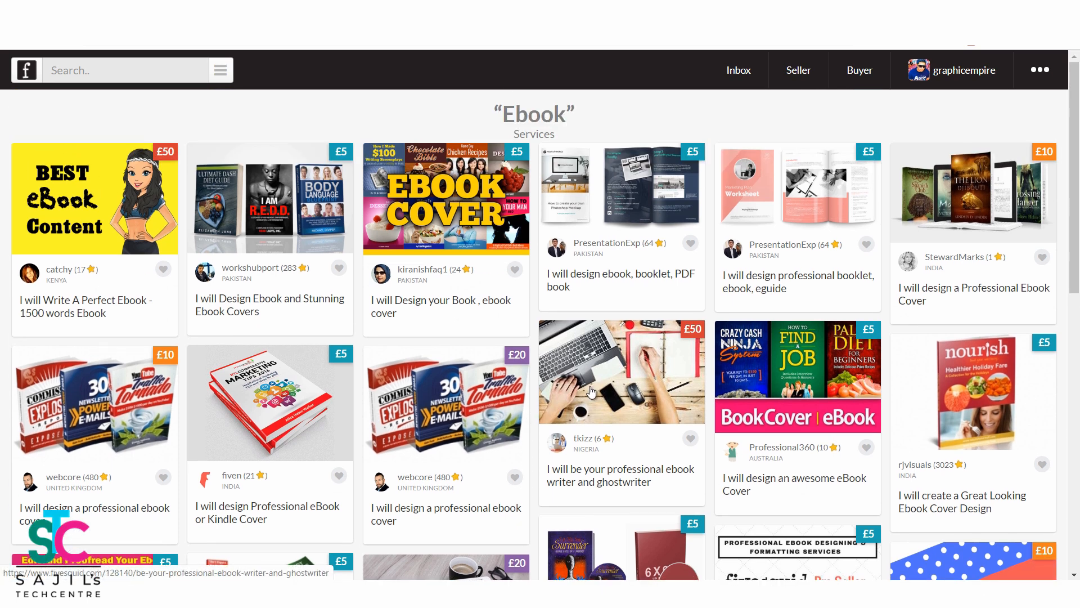
left_click_drag(1078, 167, 1078, 294)
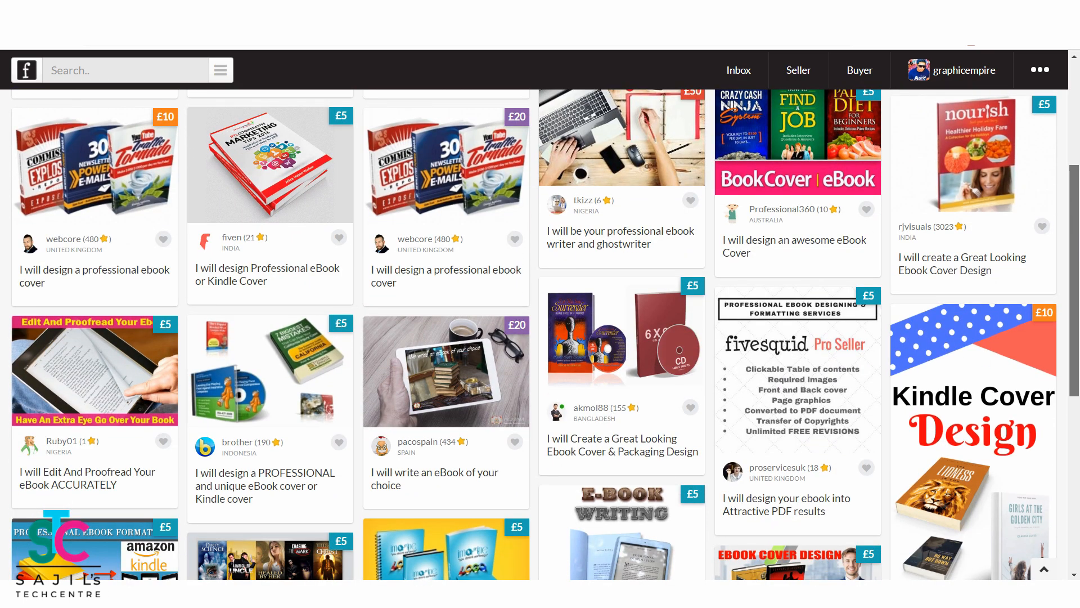
scroll(580, 360, "up", 3)
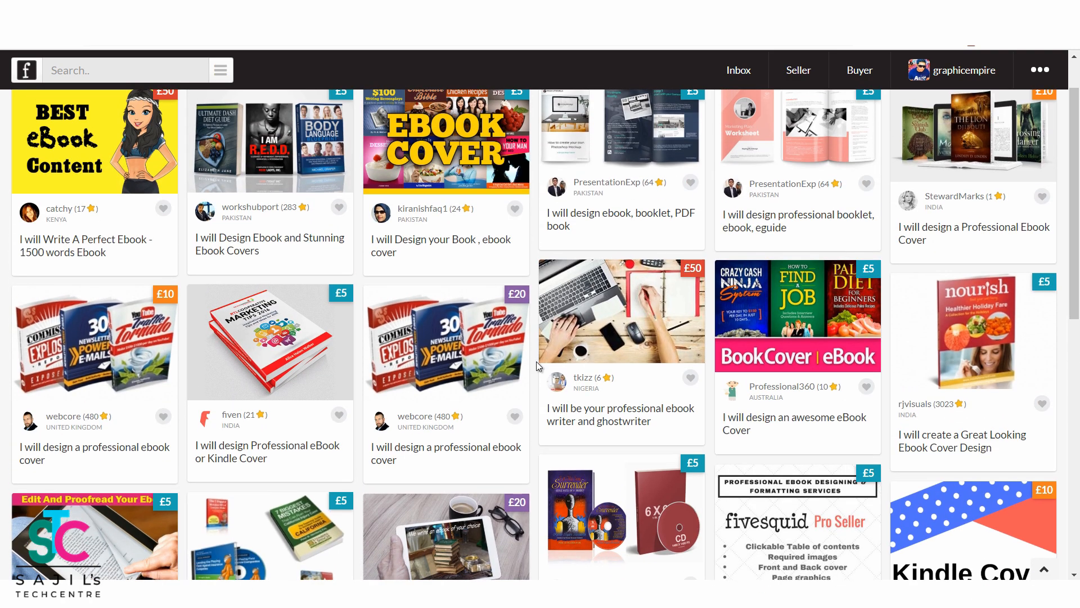
scroll(537, 365, "up", 1)
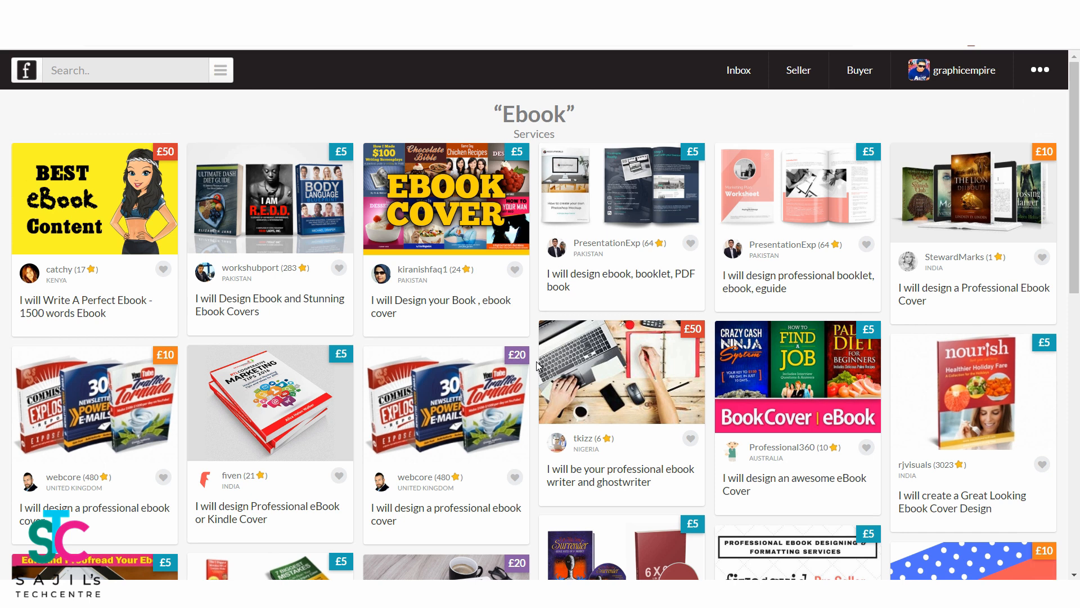
scroll(644, 376, "down", 1)
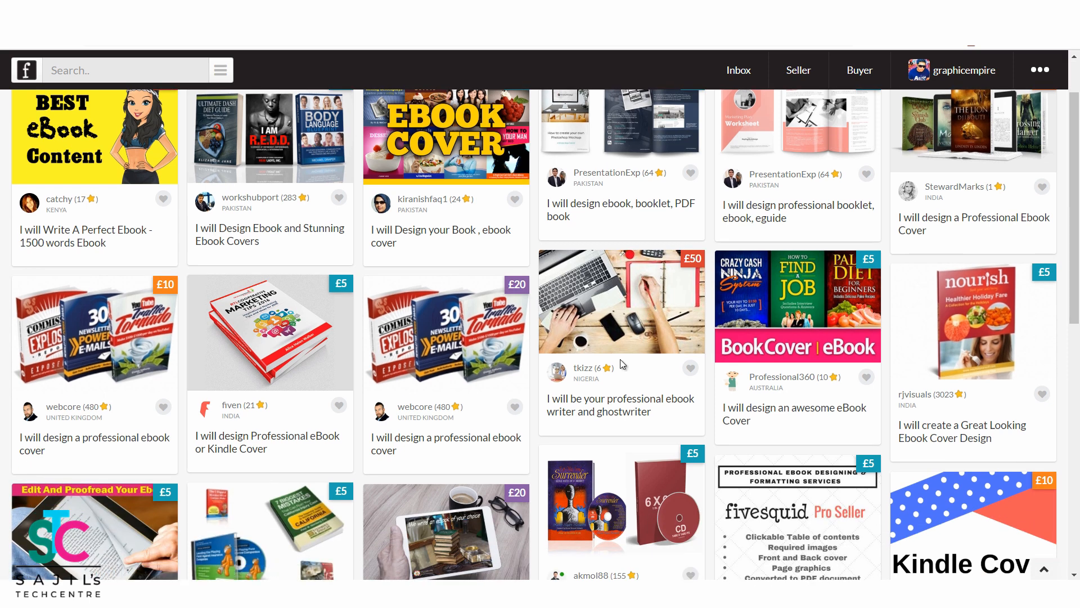
mouse_move(464, 593)
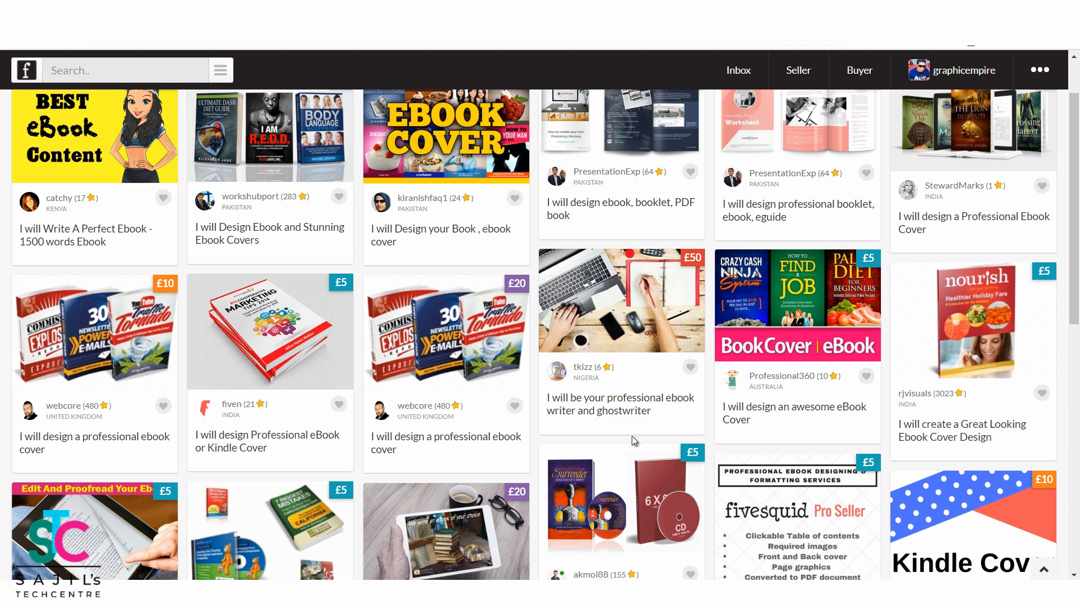
scroll(632, 436, "down", 3)
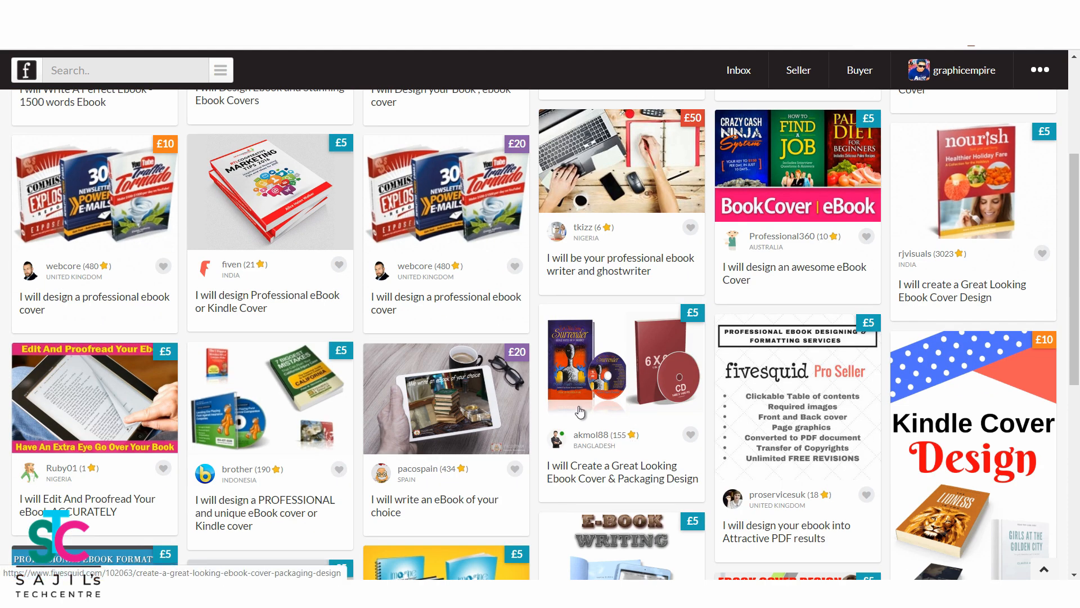
scroll(580, 412, "down", 3)
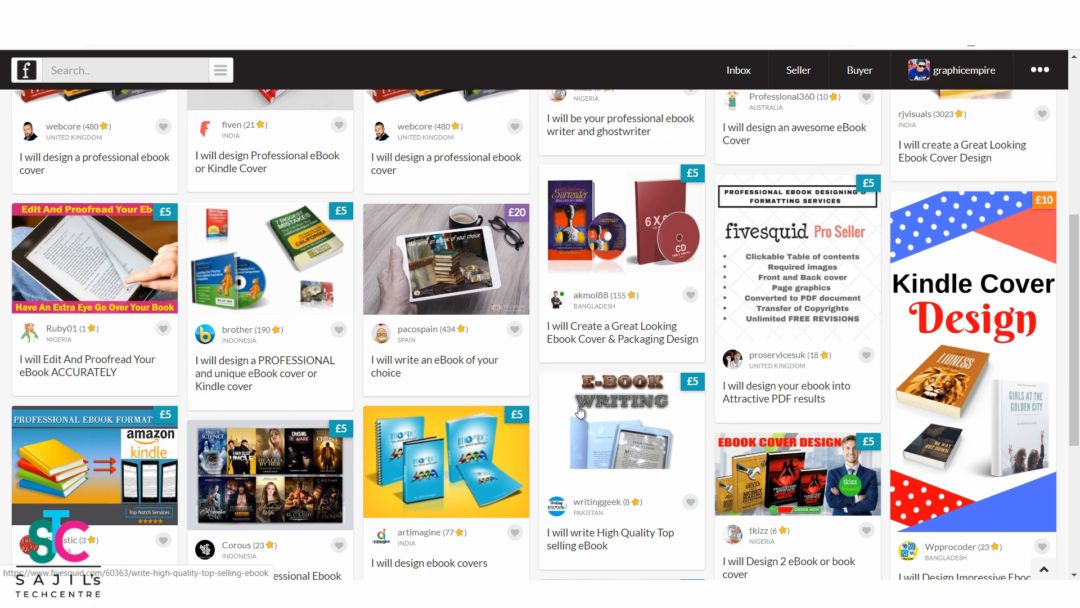
scroll(580, 413, "up", 3)
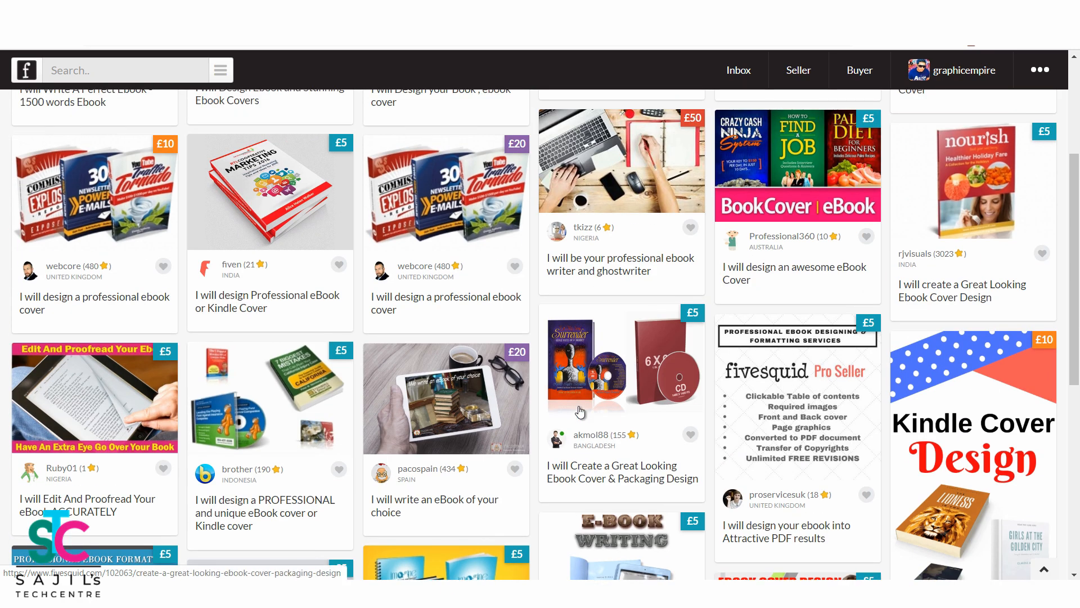
scroll(825, 372, "up", 5)
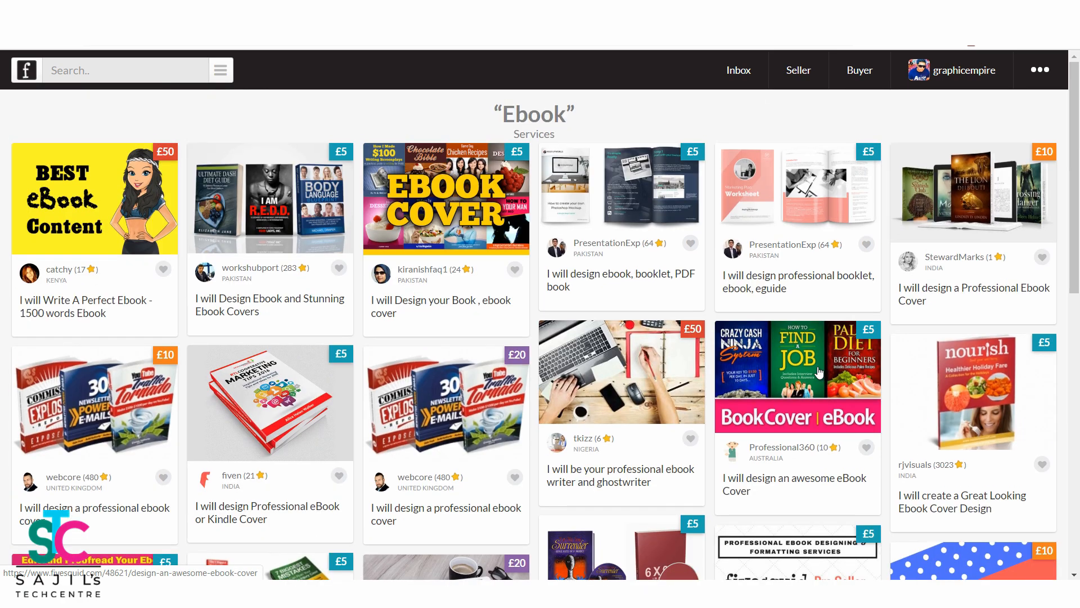
Step: Check the Fiverr results for "ebook cover" and compare them with the full list of fivesquid "Ebook" services
left_click(159, 64)
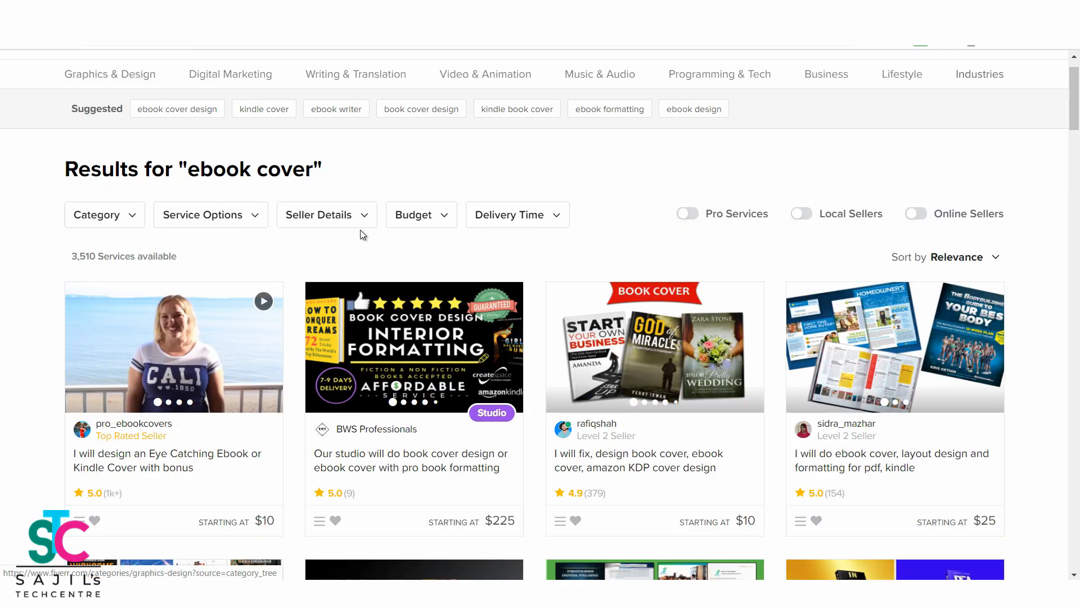
scroll(363, 234, "down", 2)
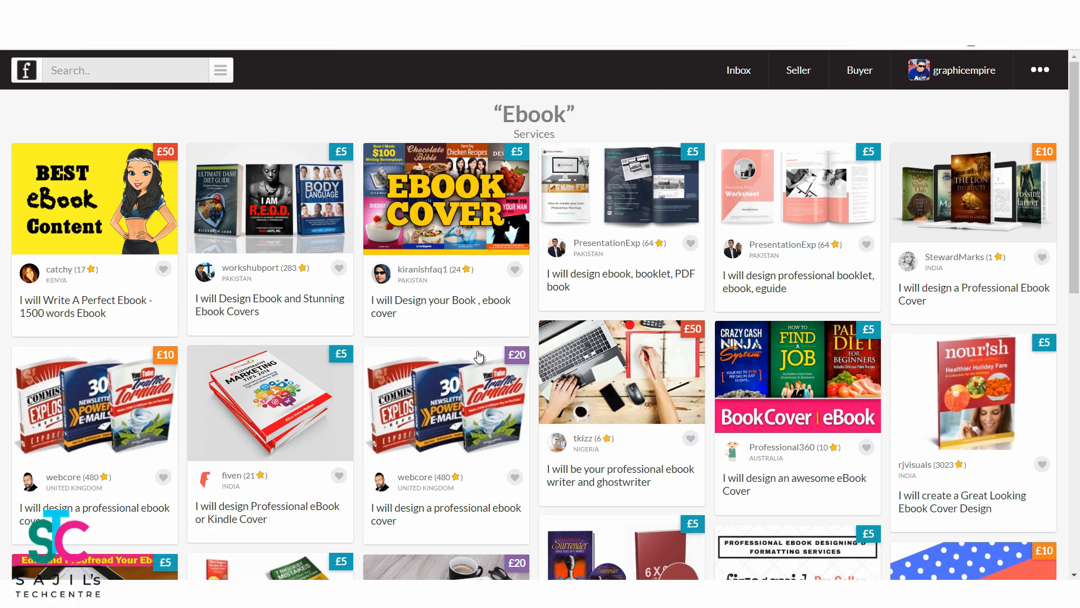
scroll(478, 360, "down", 2)
scroll(477, 360, "up", 3)
scroll(787, 418, "down", 10)
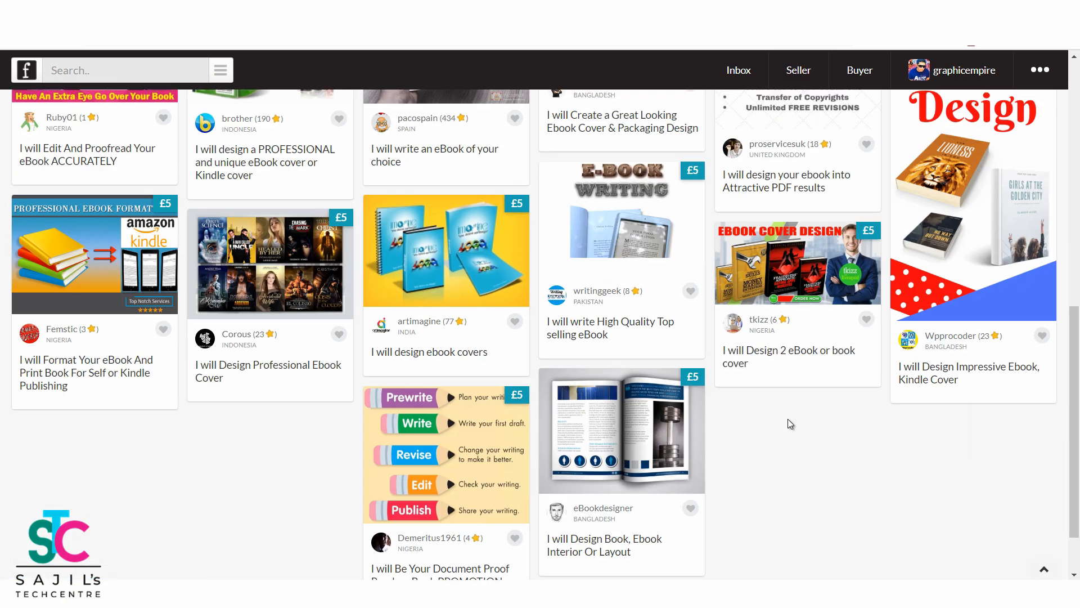
scroll(787, 421, "up", 10)
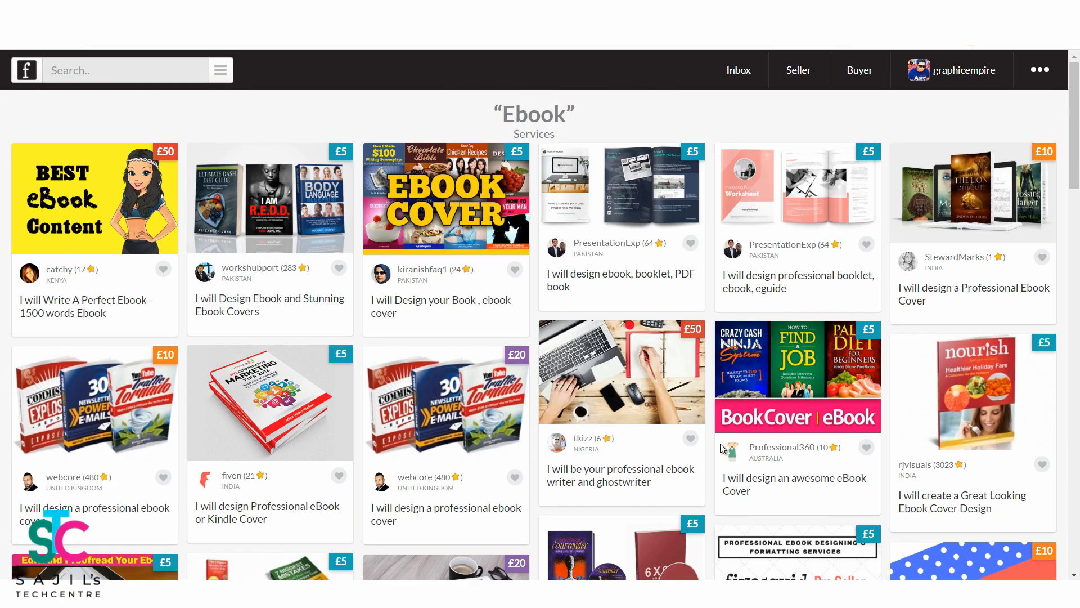
Step: Open the £20 professional ebook cover service and read its description, delivery terms and order extras
left_click(419, 513)
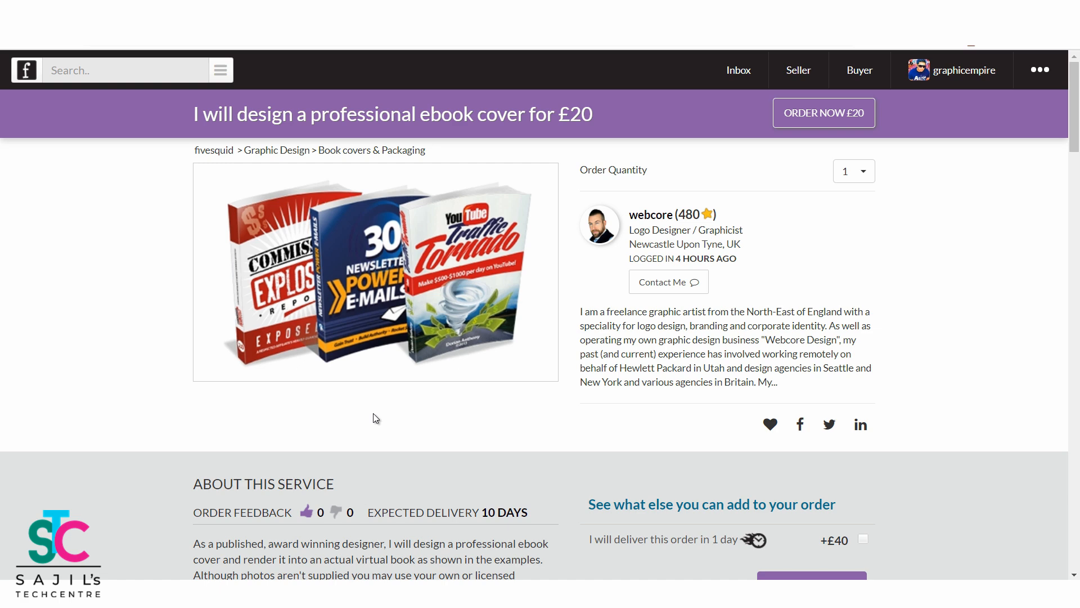
scroll(373, 430, "down", 3)
scroll(372, 430, "up", 3)
mouse_move(546, 593)
scroll(416, 405, "down", 5)
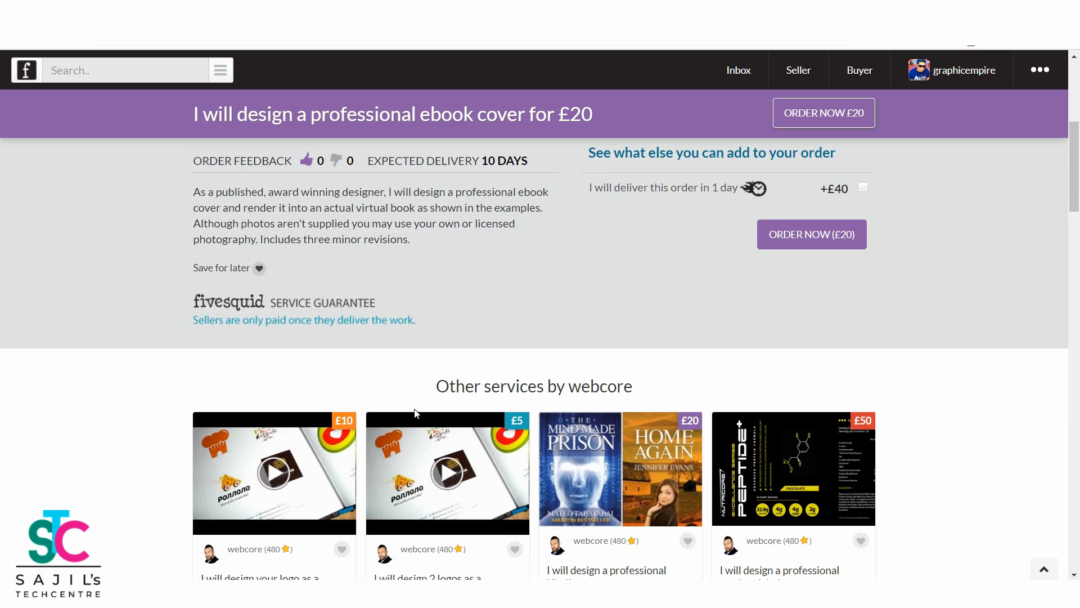
scroll(416, 413, "up", 5)
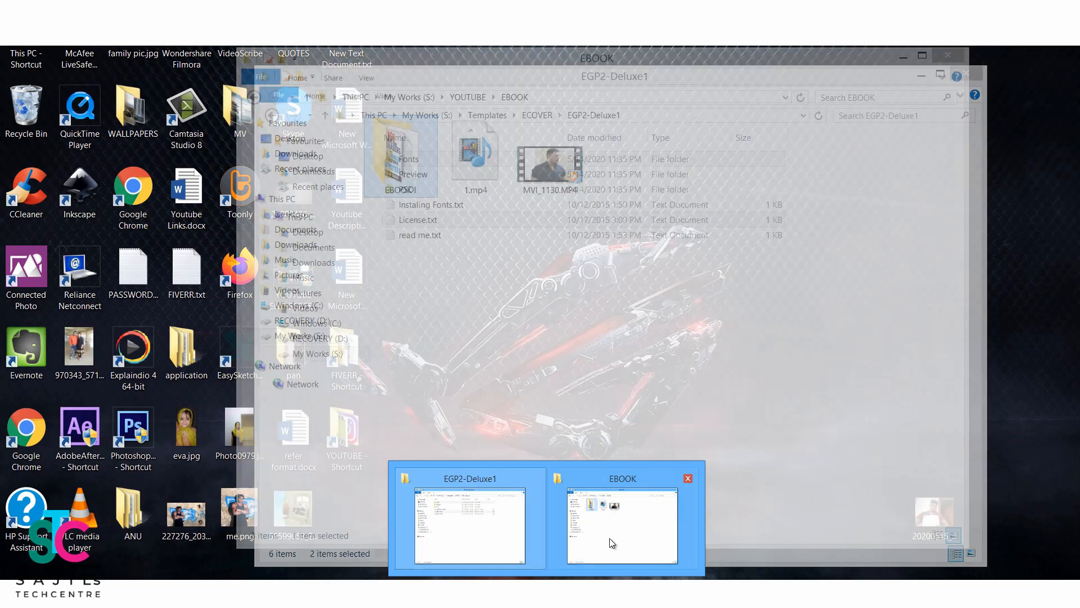
Step: Switch to the EBOOK folder in File Explorer, enter the EBOOK I subfolder and view the cover image 1.jpg
left_click(610, 540)
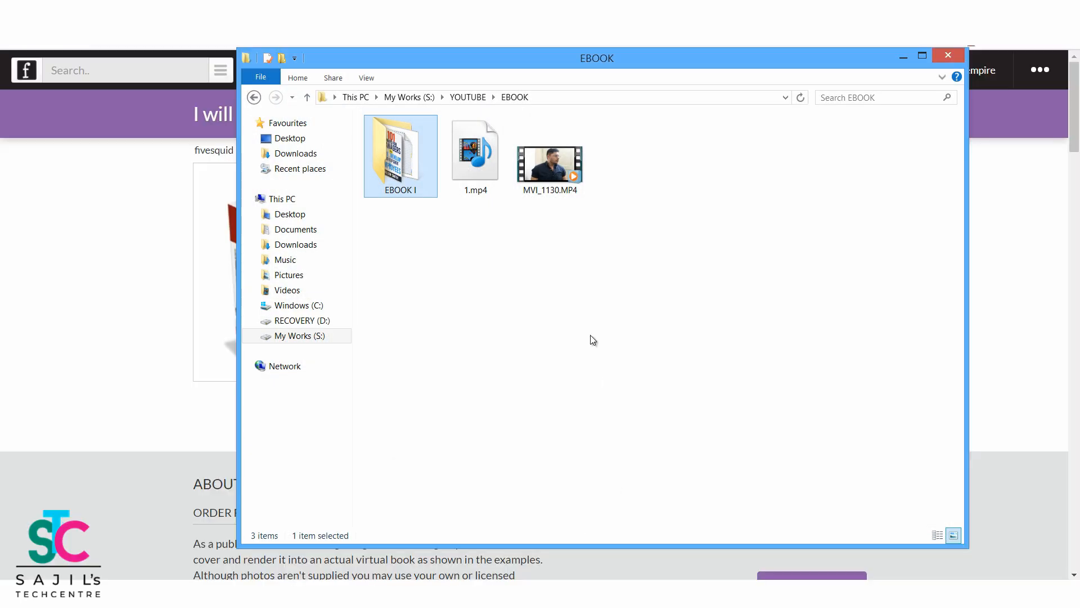
double_click(400, 168)
double_click(486, 167)
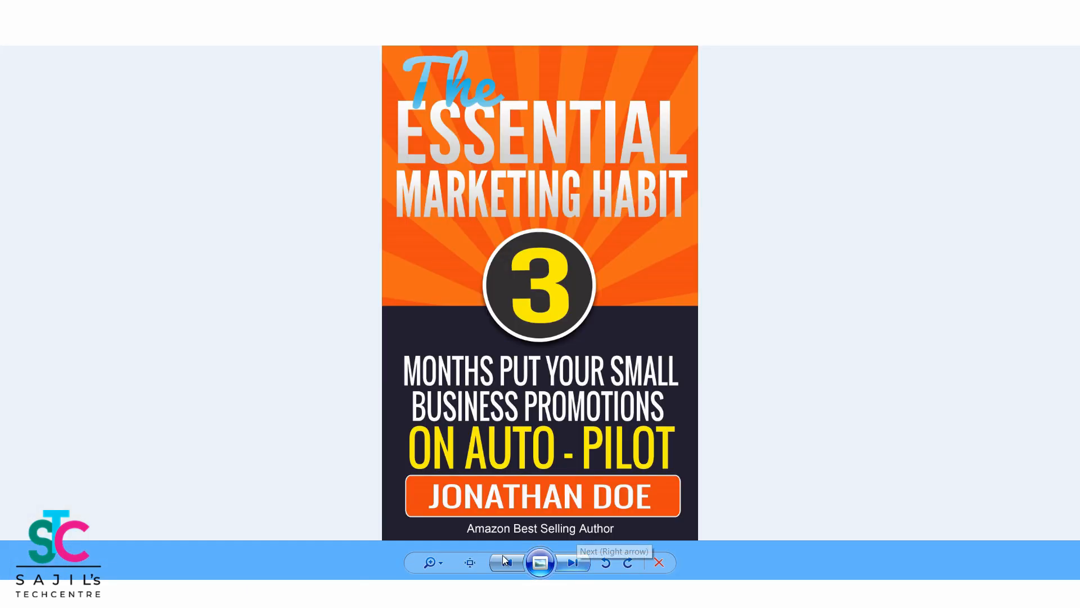
left_click(470, 563)
left_click(471, 563)
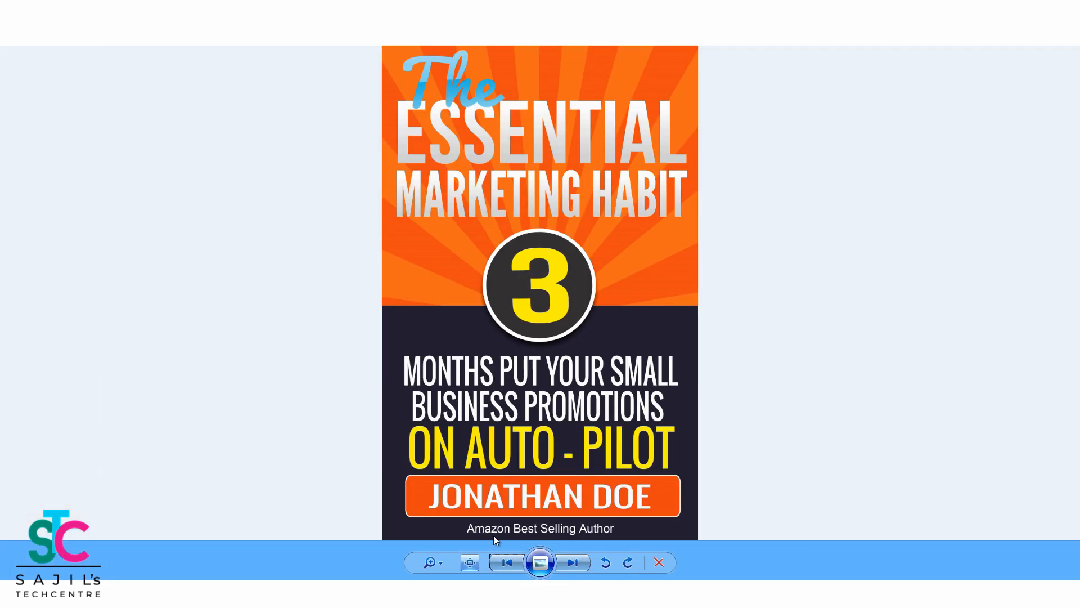
Step: Page forward through the ebook cover images in the EBOOK I folder up to 14.jpg
left_click(572, 562)
left_click(573, 562)
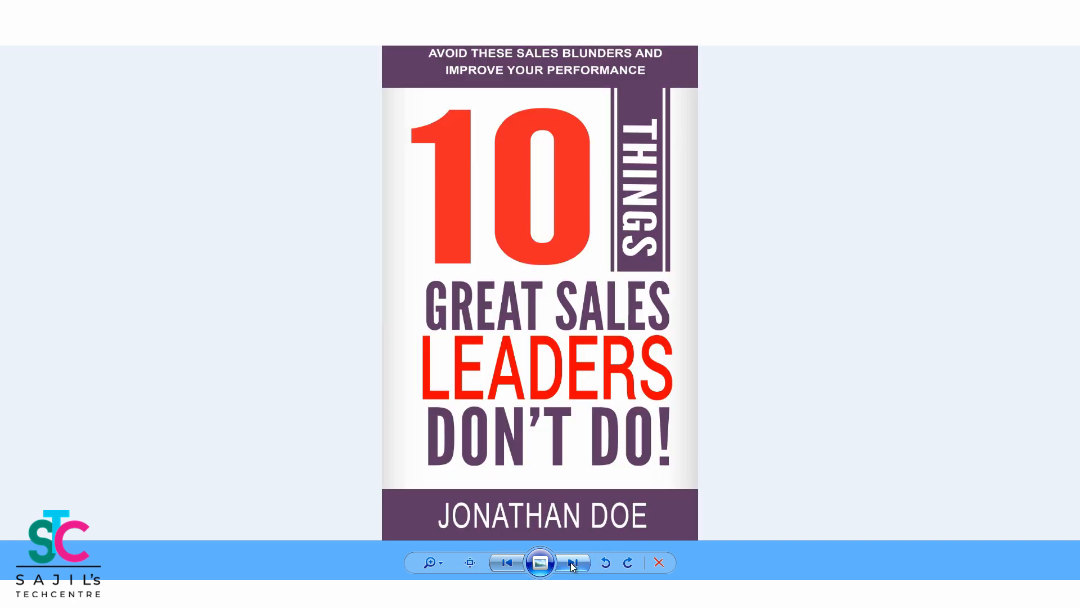
left_click(572, 563)
left_click(572, 563)
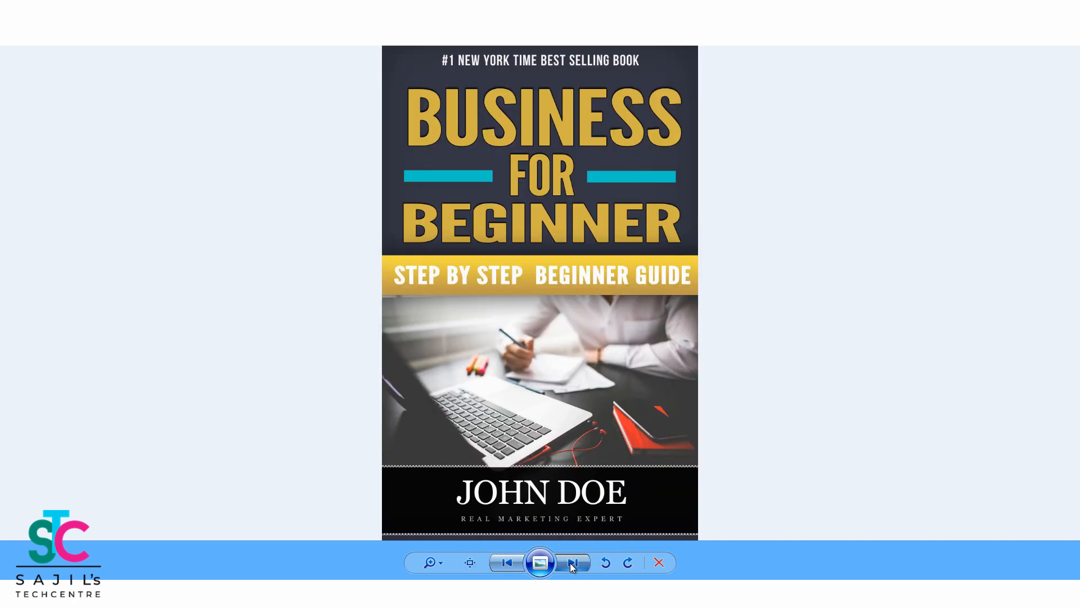
left_click(570, 562)
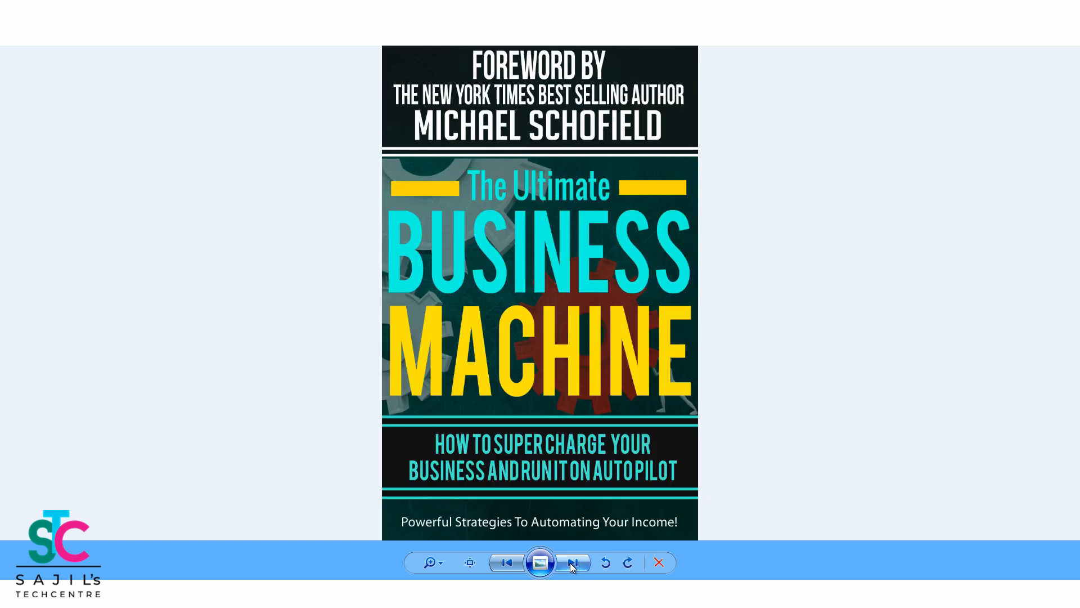
left_click(569, 564)
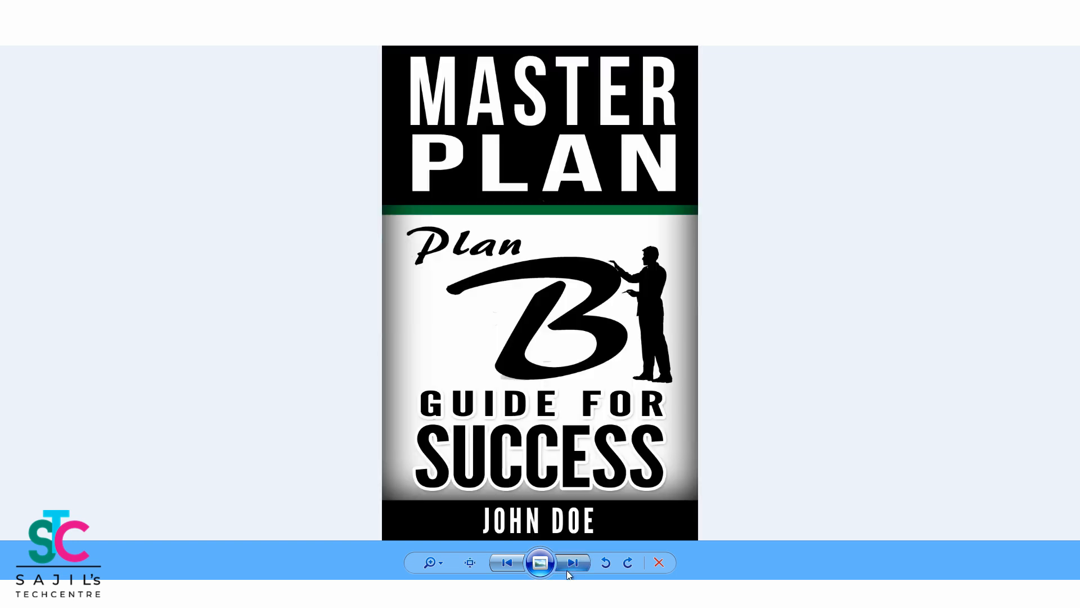
left_click(567, 569)
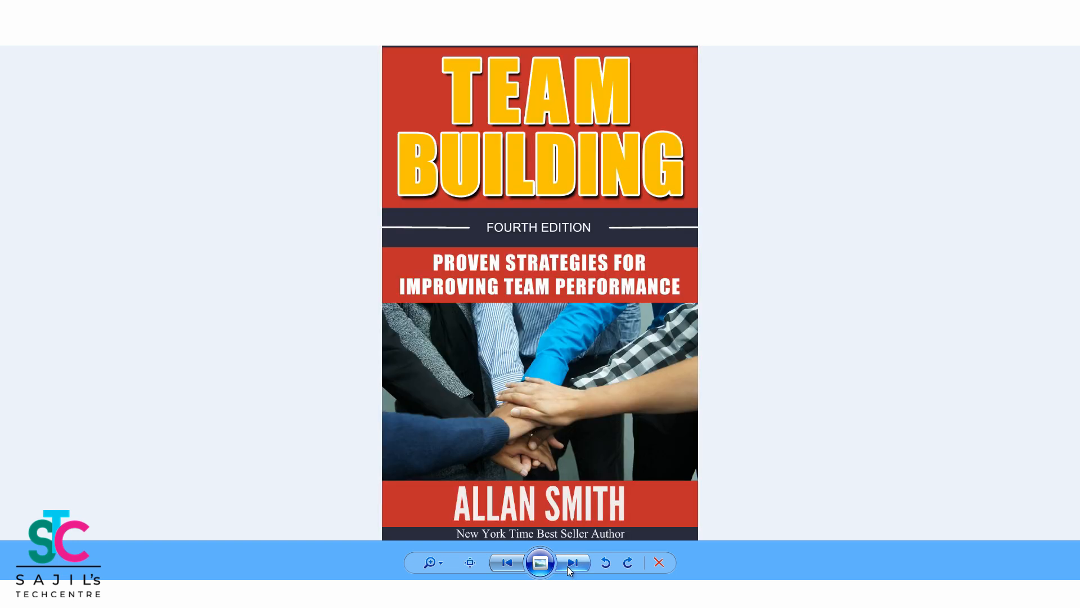
left_click(568, 567)
left_click(569, 567)
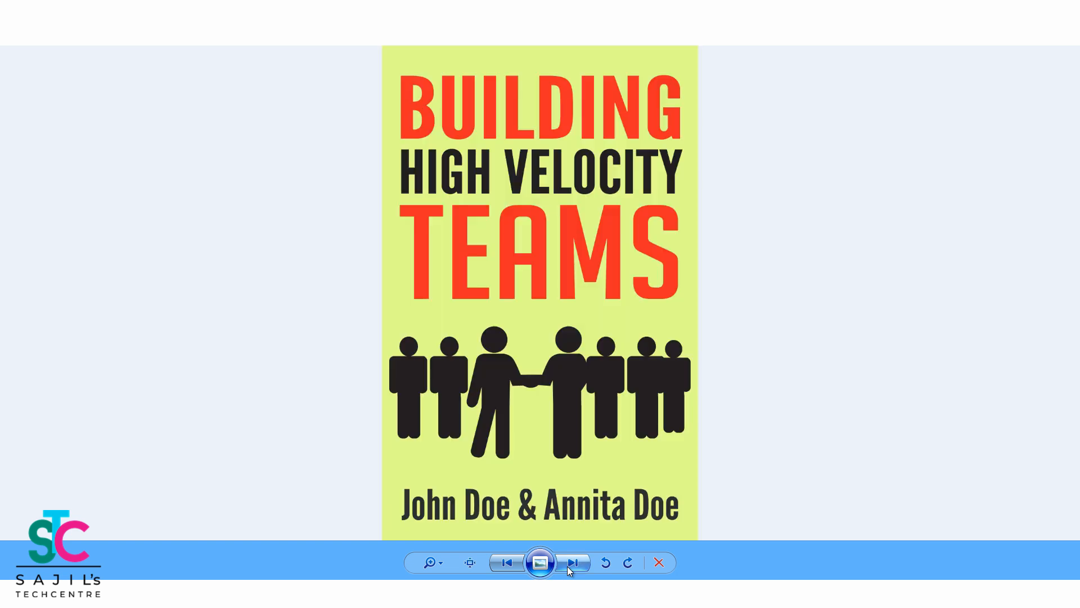
left_click(568, 566)
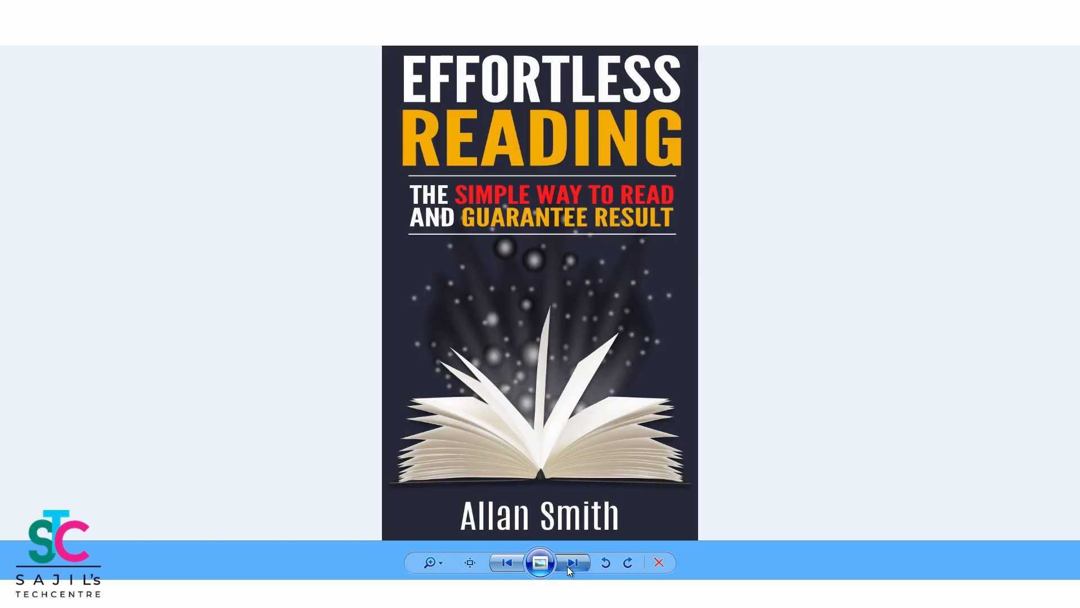
left_click(567, 566)
left_click(567, 566)
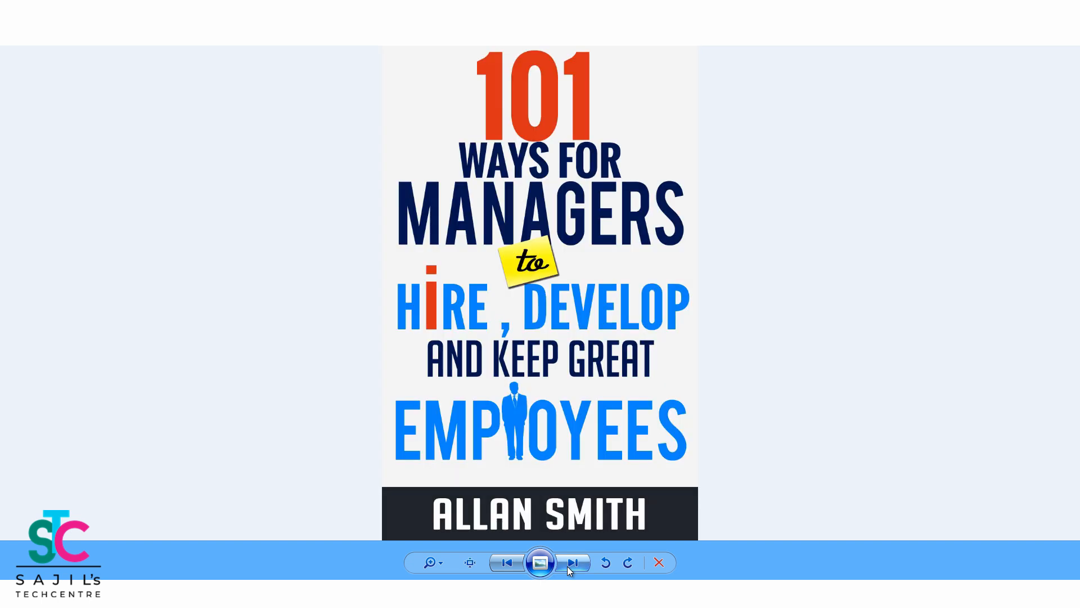
left_click(567, 565)
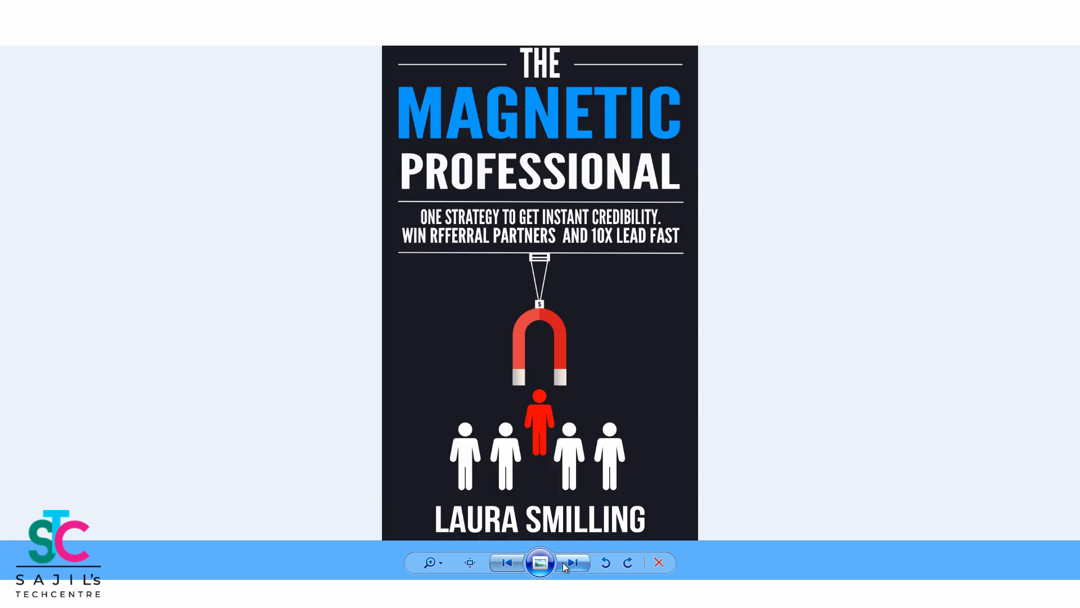
Step: Return to the EBOOK I folder and open License.txt to read the template usage rights
left_click(612, 532)
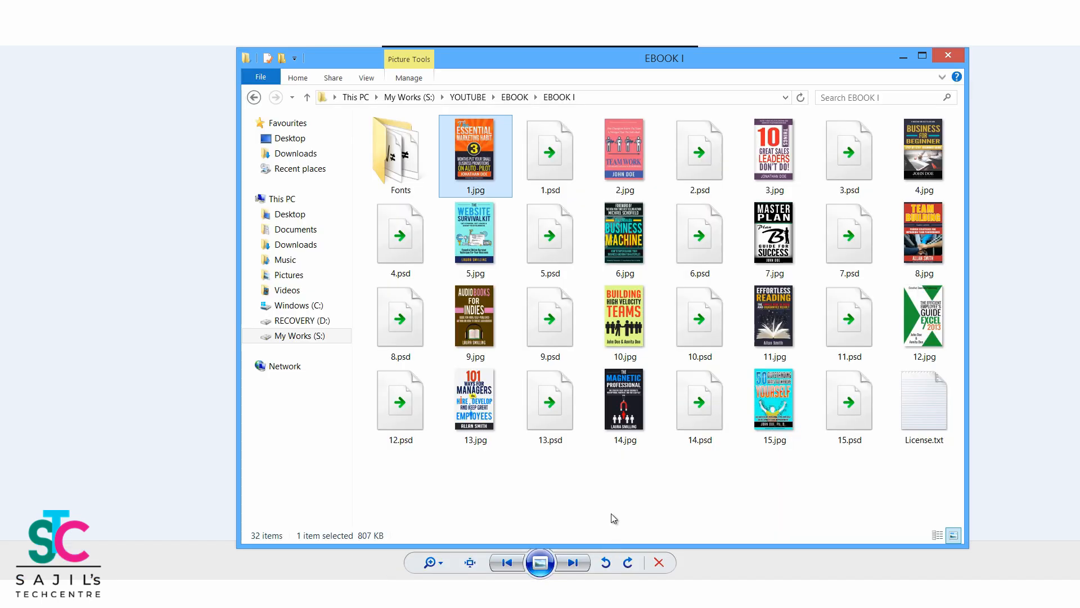
double_click(923, 405)
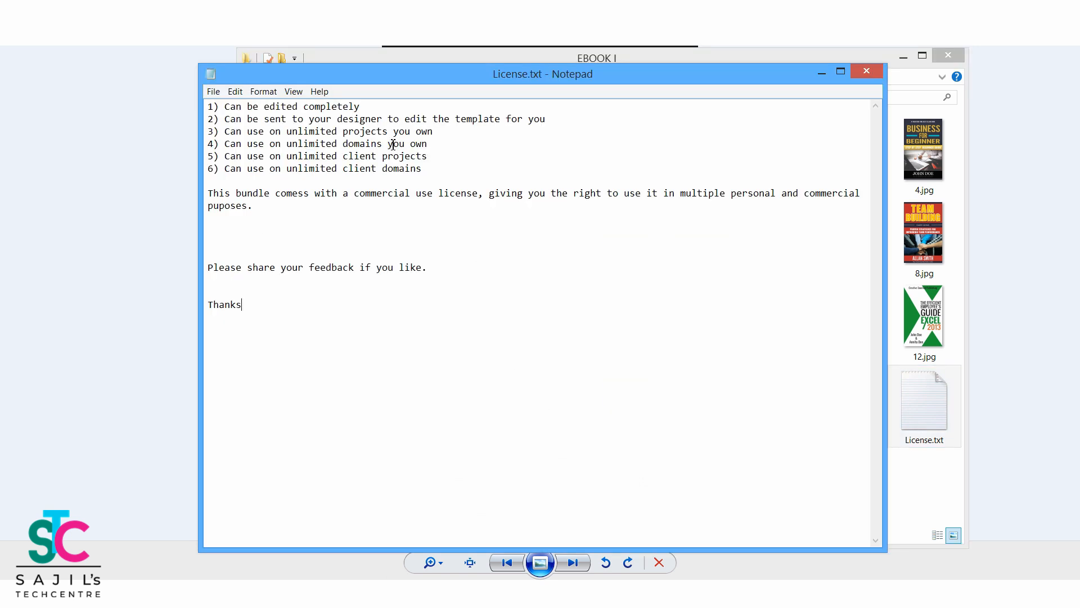
Step: Highlight the client-project, client-domain and commercial-use terms in License.txt, and close the file
left_click_drag(417, 78, 417, 81)
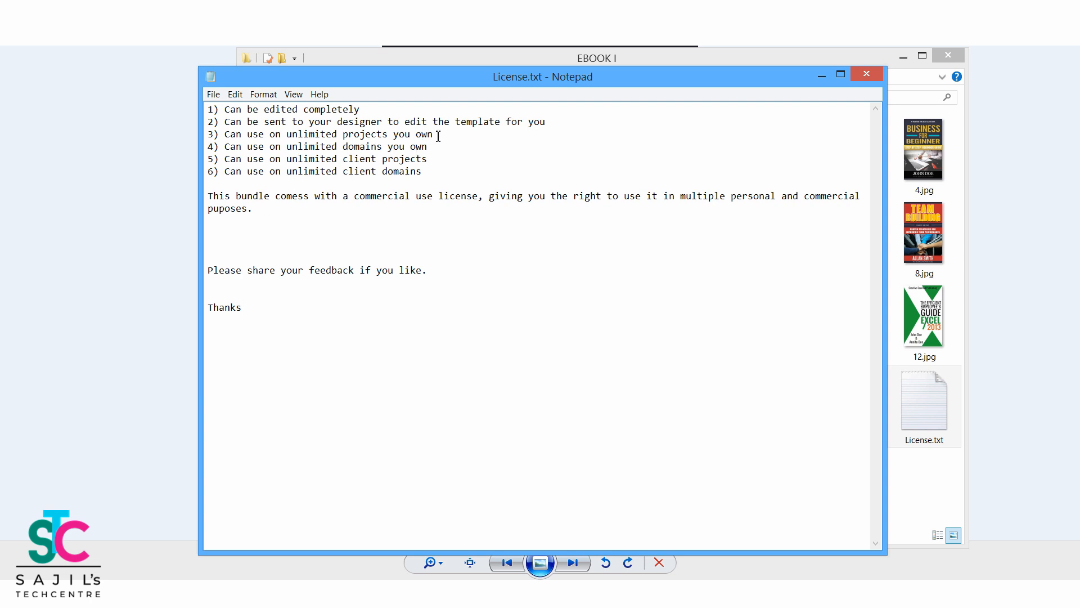
left_click_drag(432, 159, 225, 159)
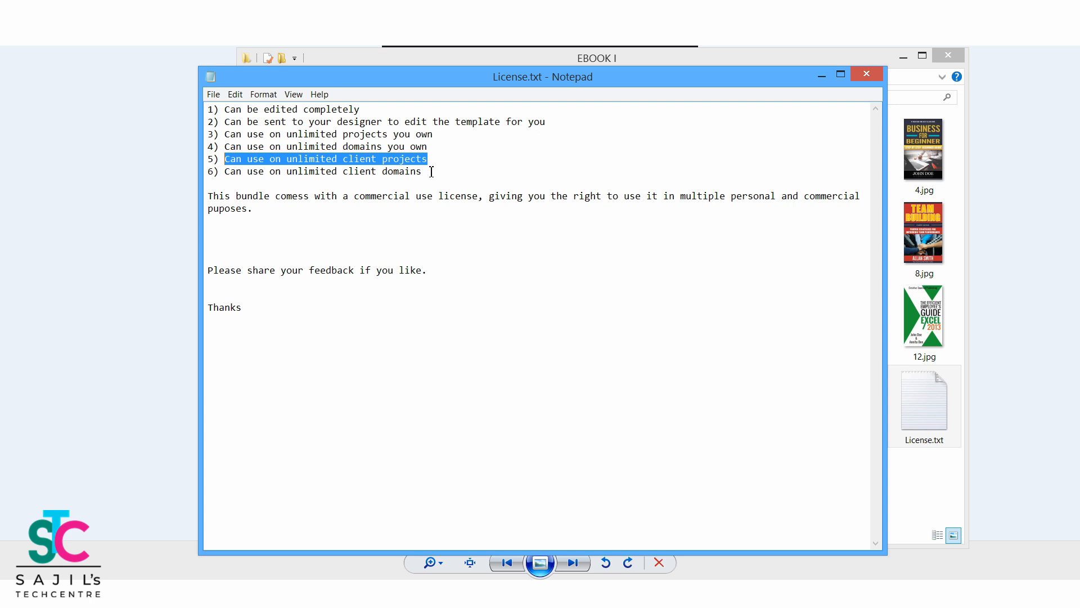
left_click_drag(429, 175, 234, 179)
left_click(422, 271)
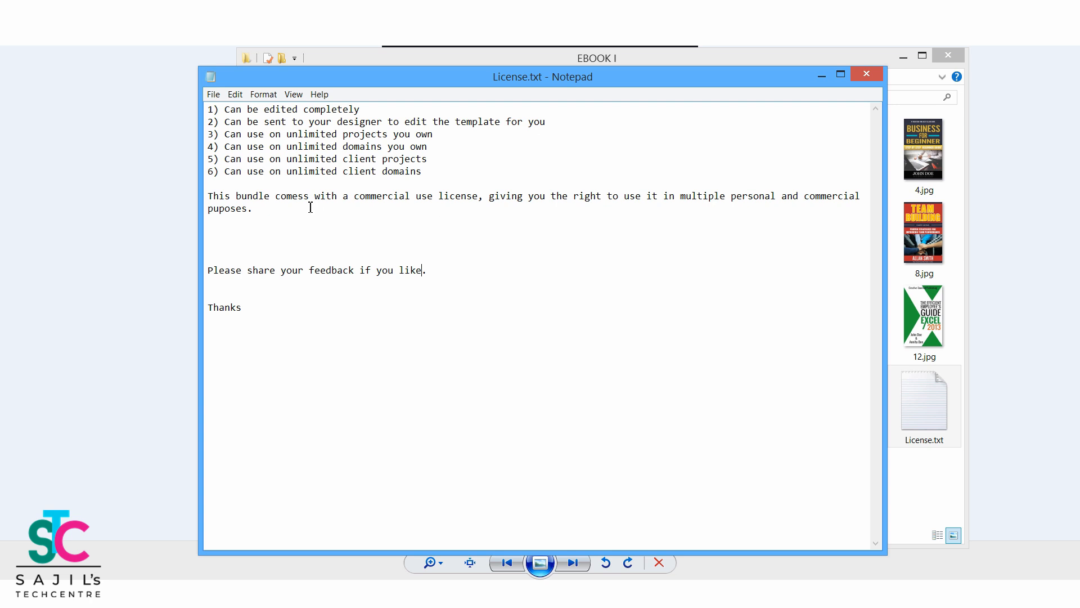
left_click_drag(265, 207, 208, 196)
left_click(657, 296)
left_click(866, 79)
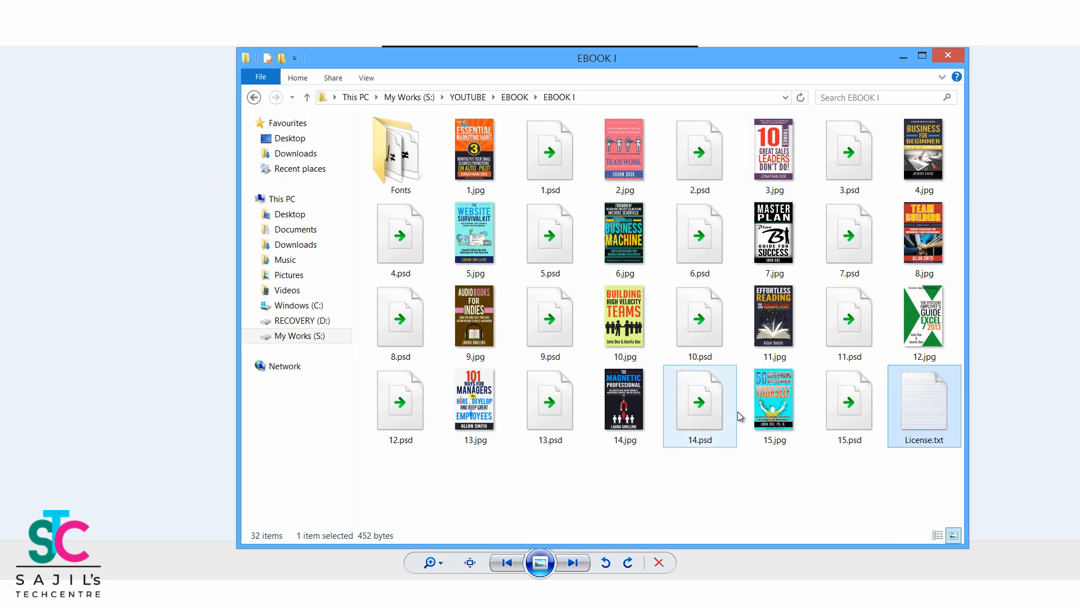
Step: View the cover images 15.jpg and 10.jpg from the EBOOK I folder, closing each one after viewing
double_click(774, 400)
key("alt+F4")
left_click(778, 481)
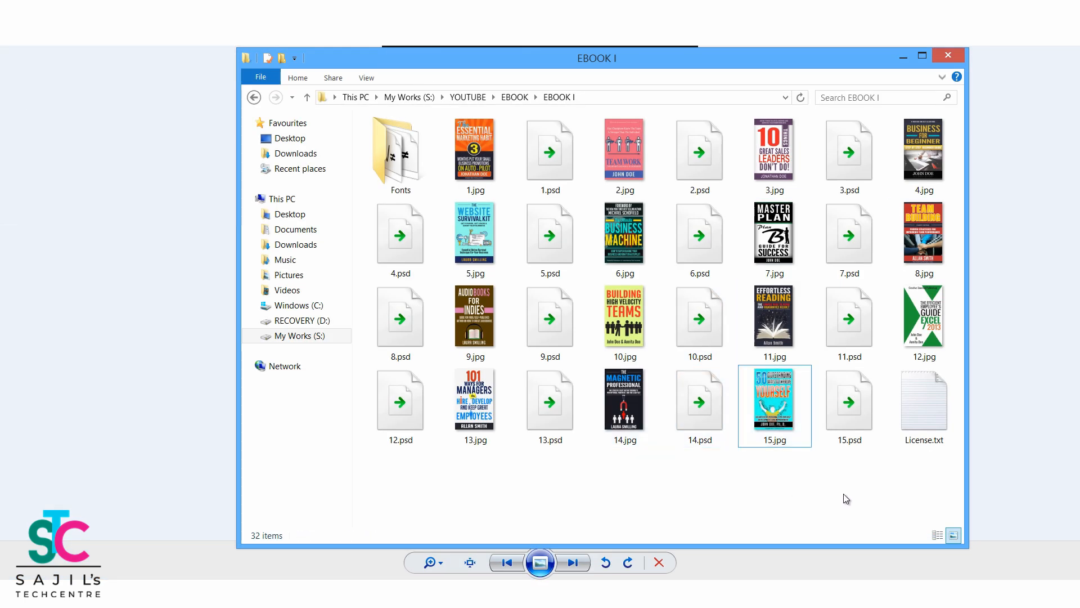
double_click(643, 313)
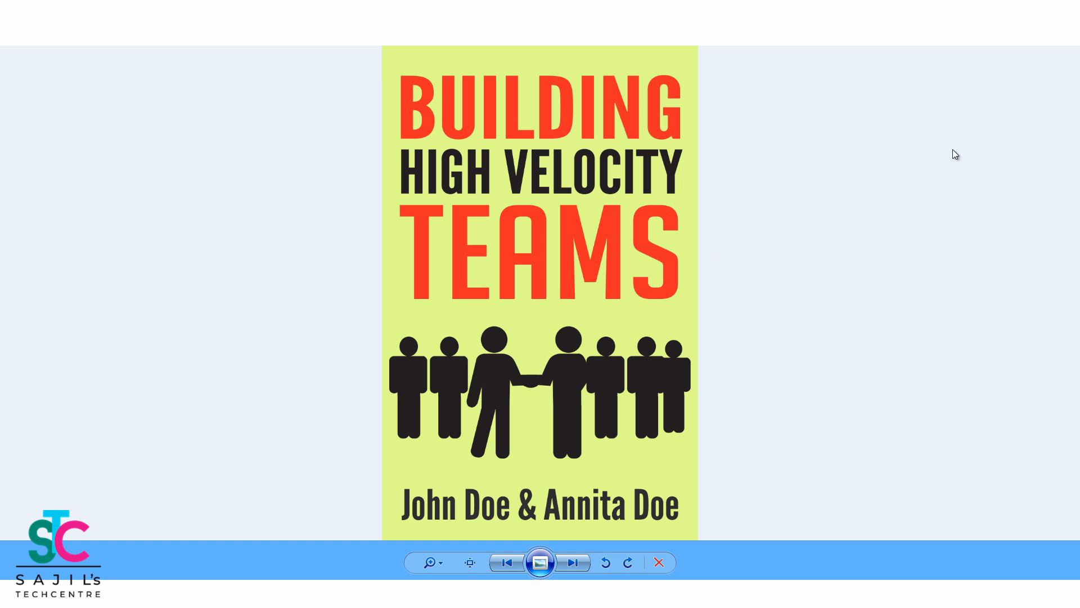
left_click(1065, 7)
Step: Open 9.jpg and page forward through the covers that follow it, past the Excel 2013 guide
double_click(473, 318)
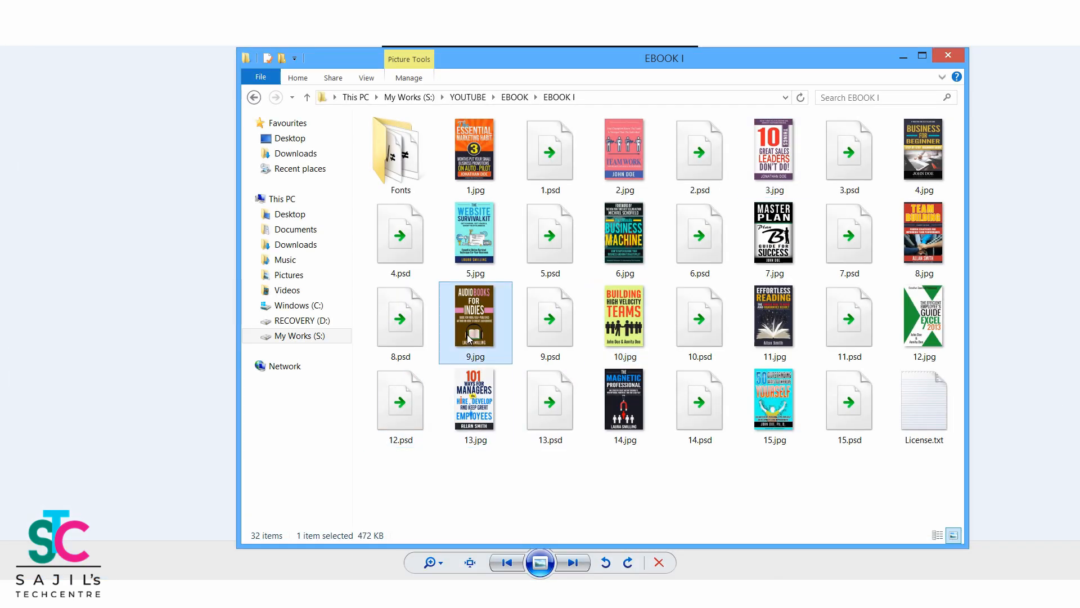
left_click(575, 564)
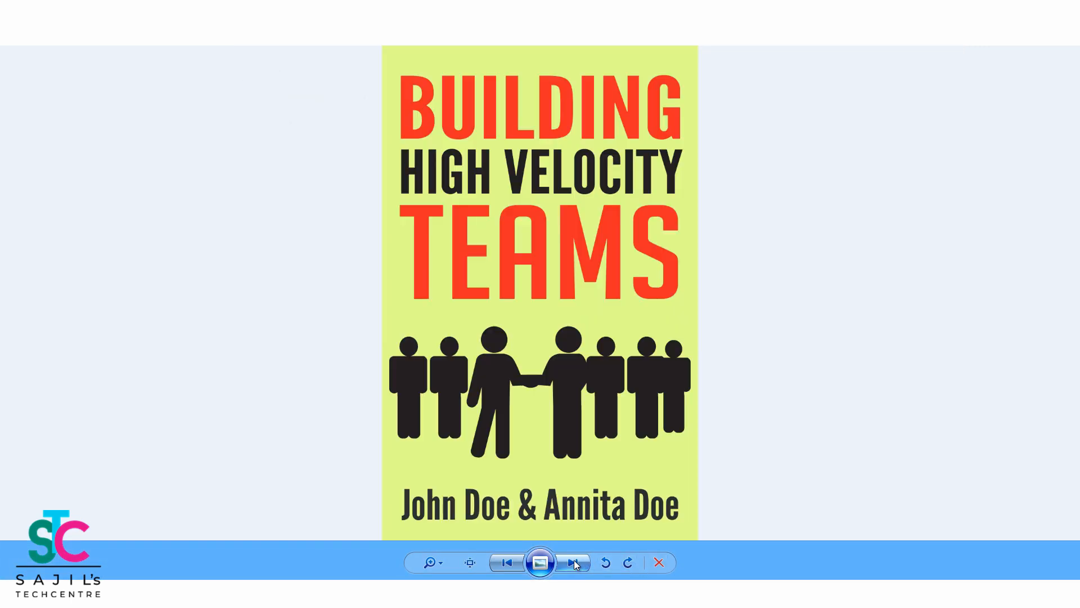
left_click(575, 565)
left_click(574, 564)
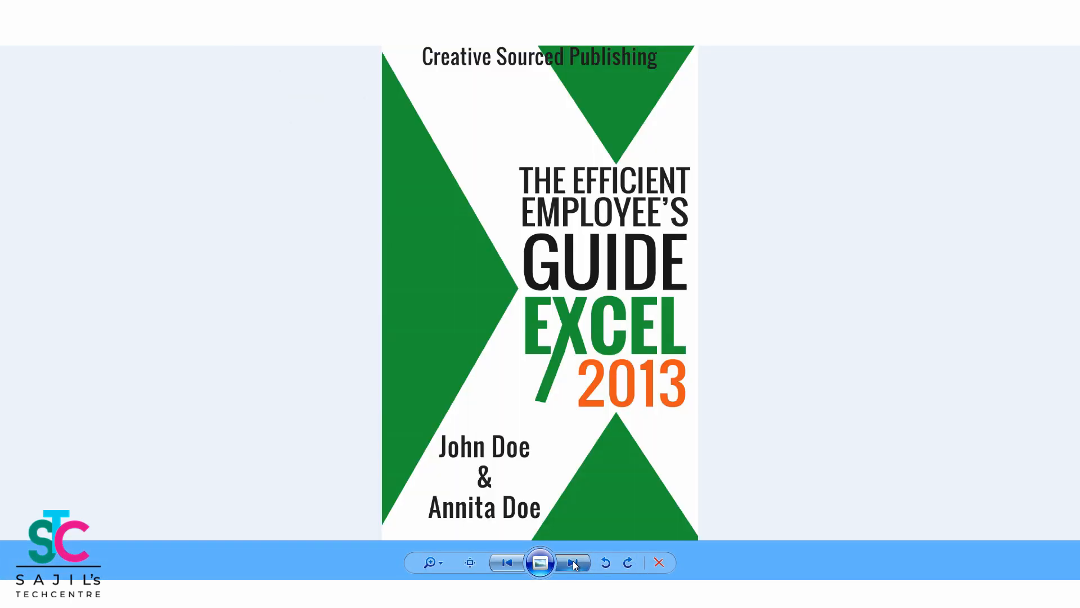
left_click(575, 564)
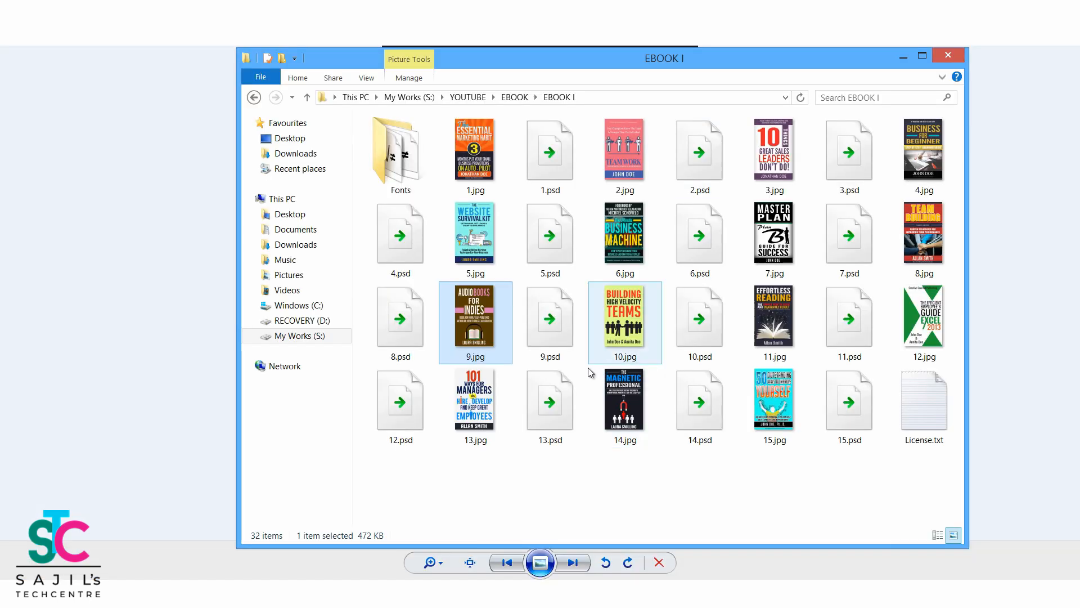
Step: Look through the font files in the Fonts subfolder, and return to the EBOOK I folder
double_click(398, 177)
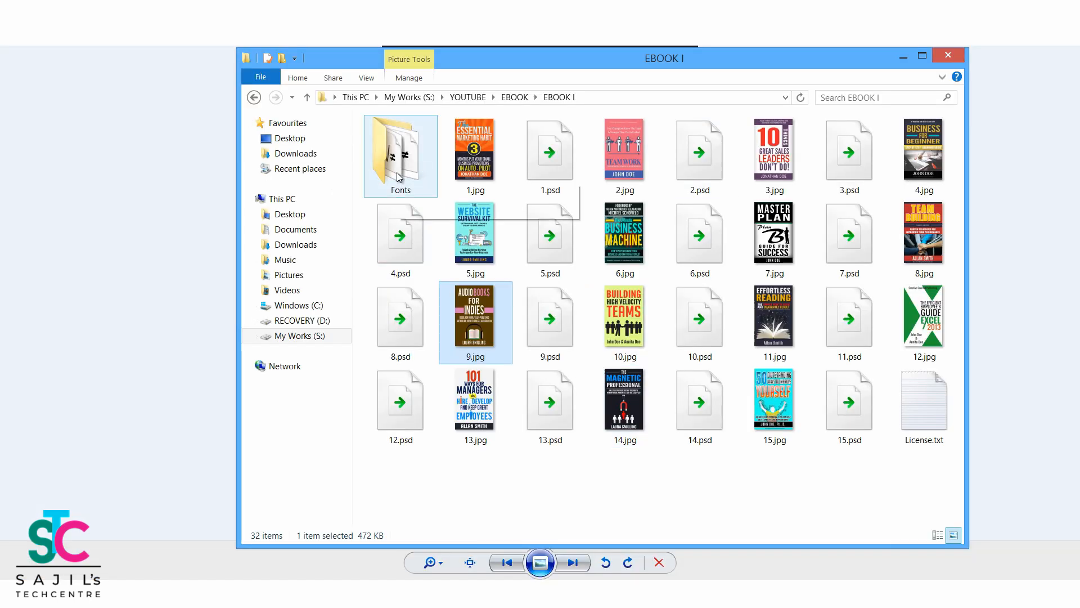
scroll(471, 309, "down", 7)
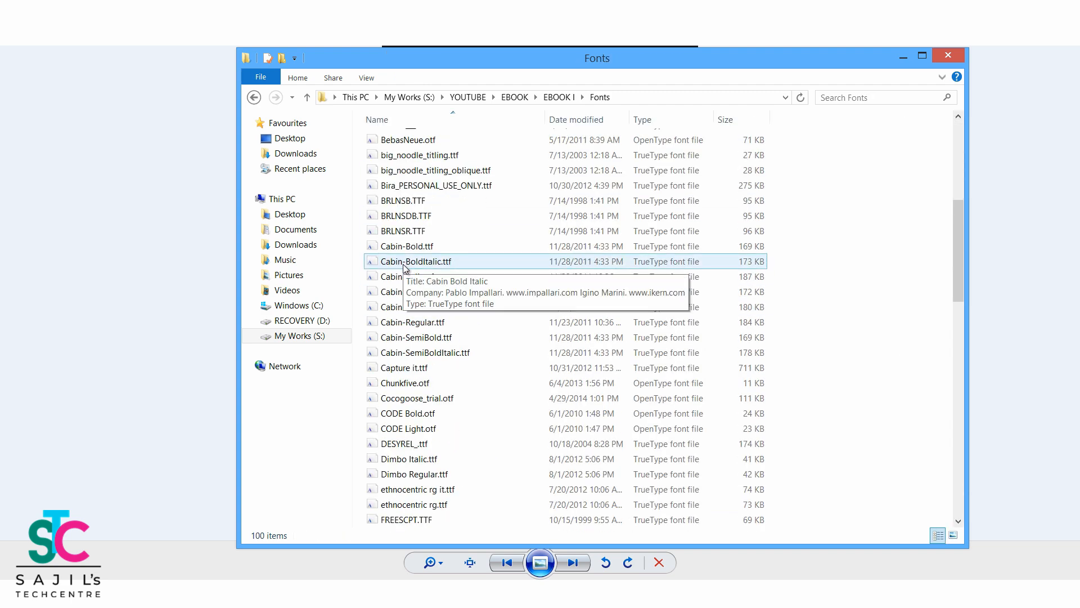
scroll(403, 264, "up", 7)
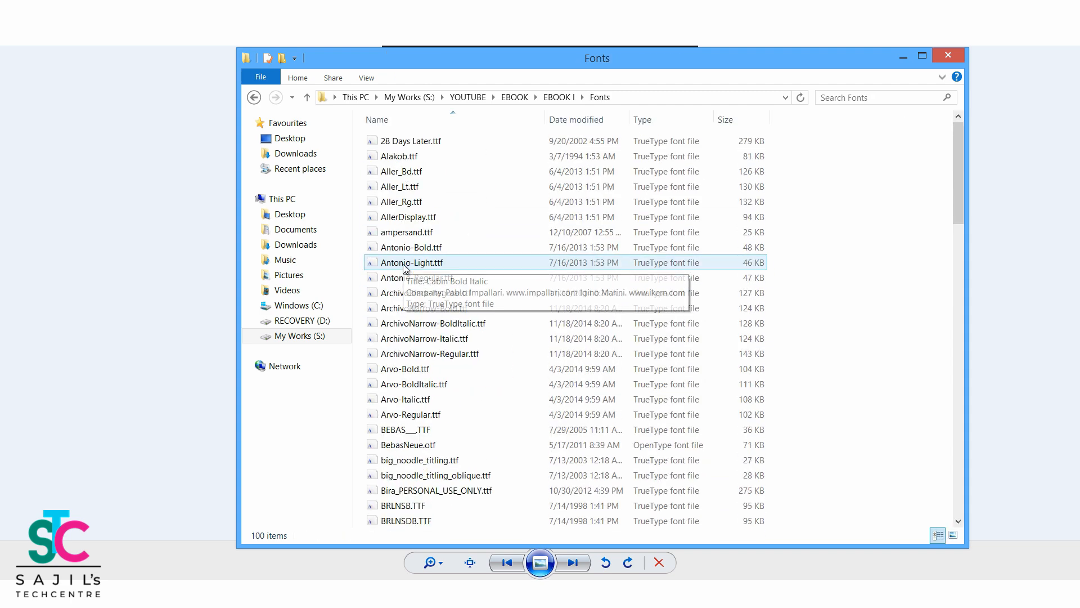
left_click(559, 97)
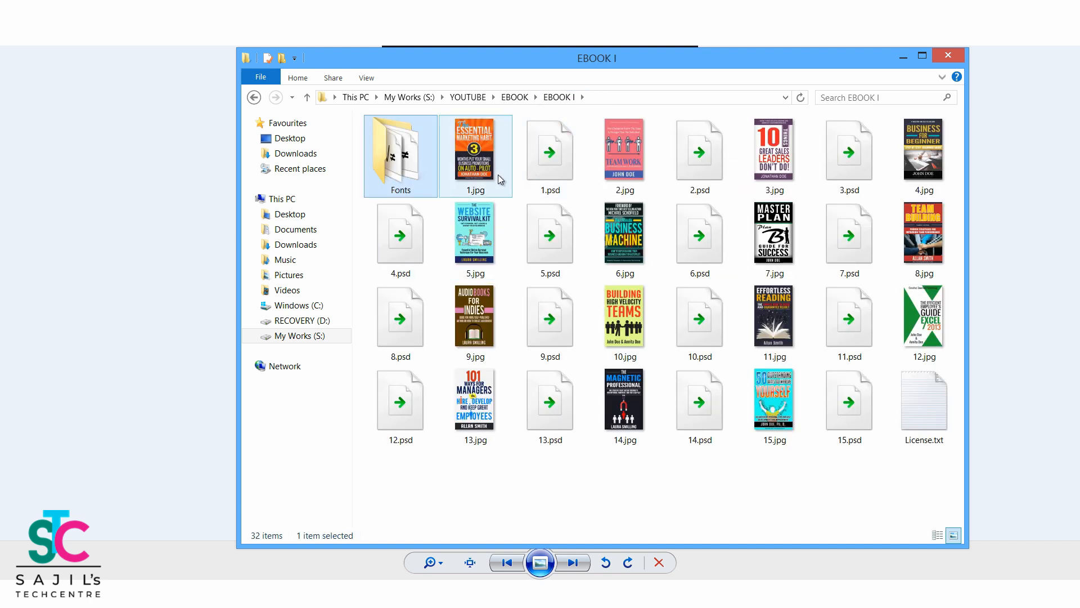
left_click(483, 180)
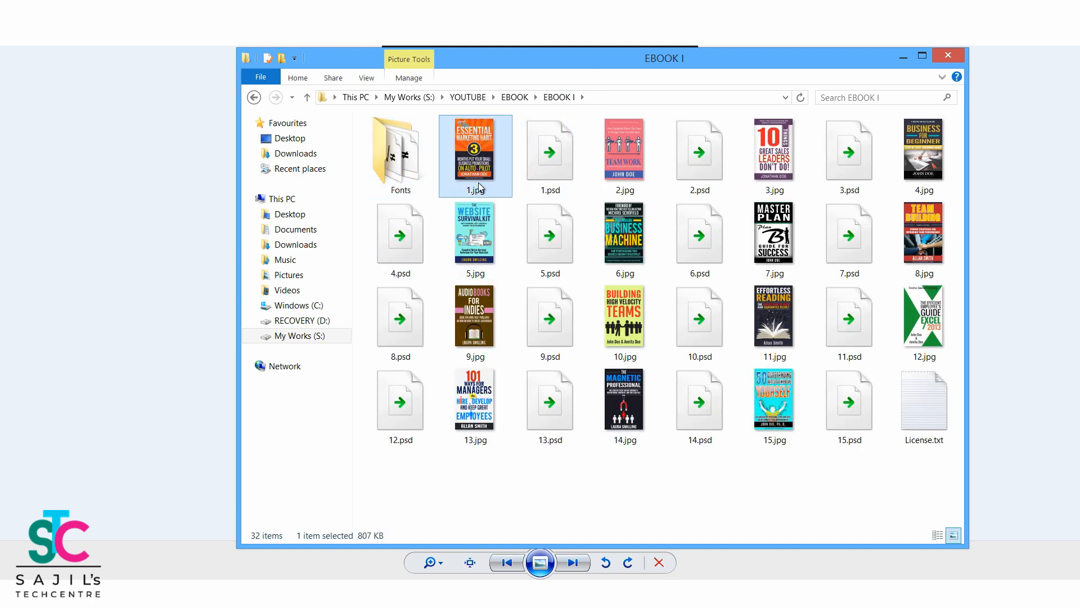
Step: Install the Antonio Bold font from Antonio-Bold.ttf in the Fonts subfolder and close its preview
double_click(408, 179)
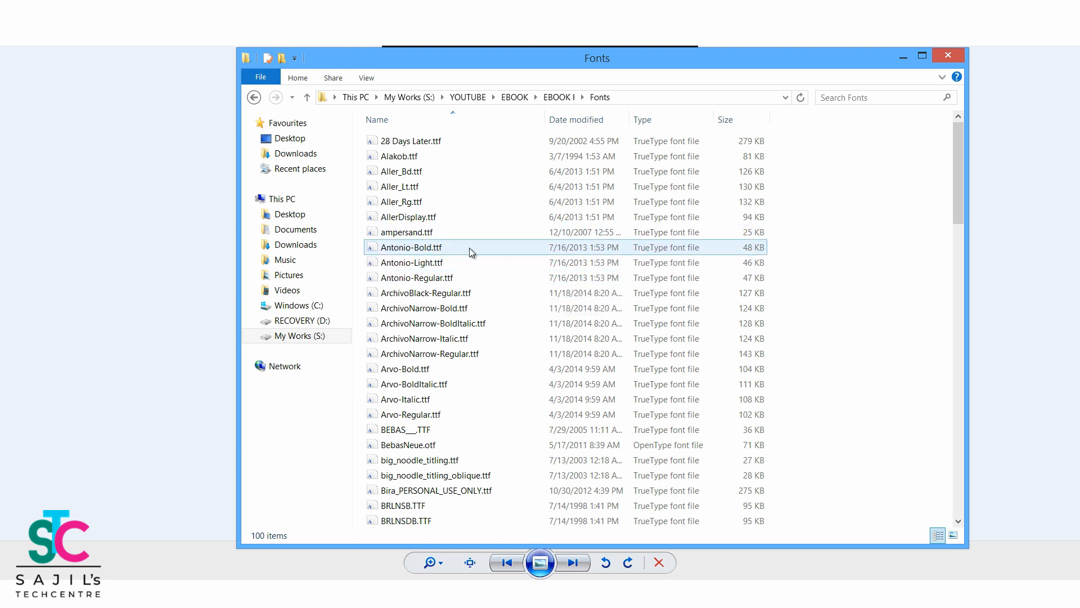
double_click(424, 249)
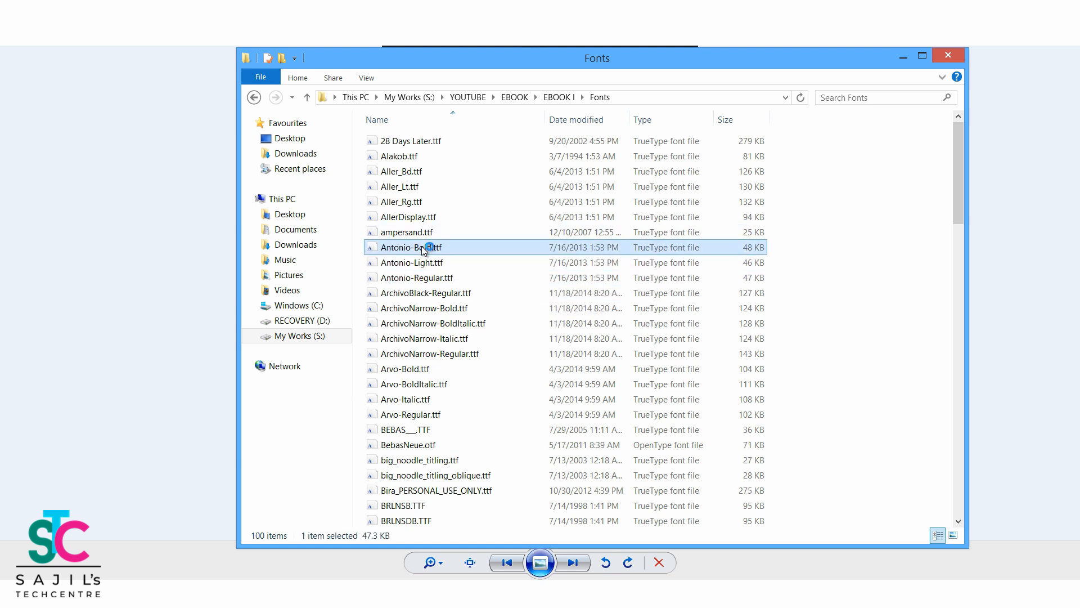
left_click_drag(152, 35, 264, 124)
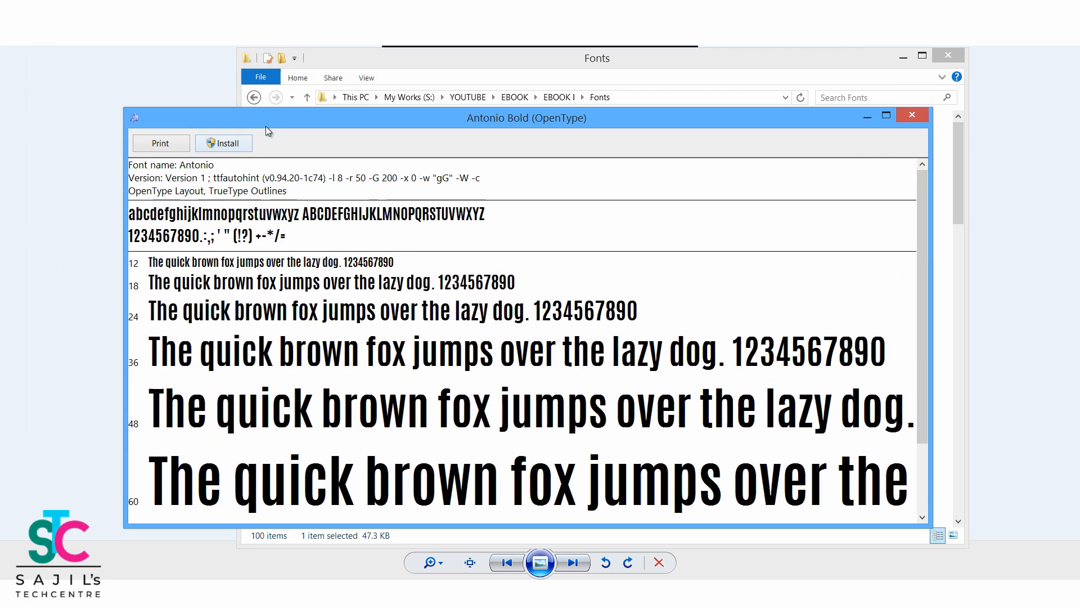
left_click(228, 144)
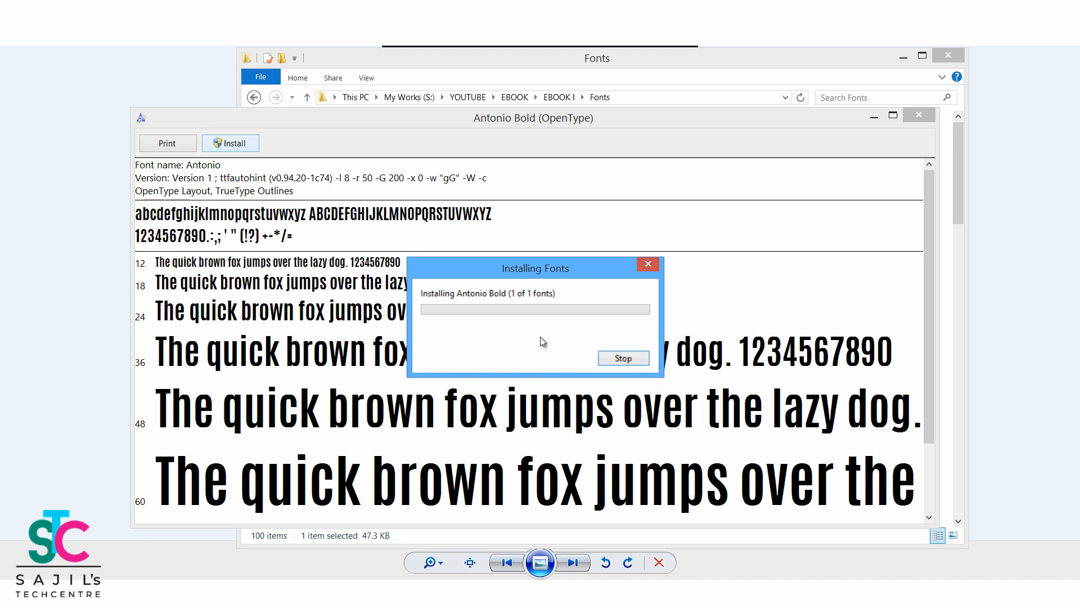
left_click(918, 116)
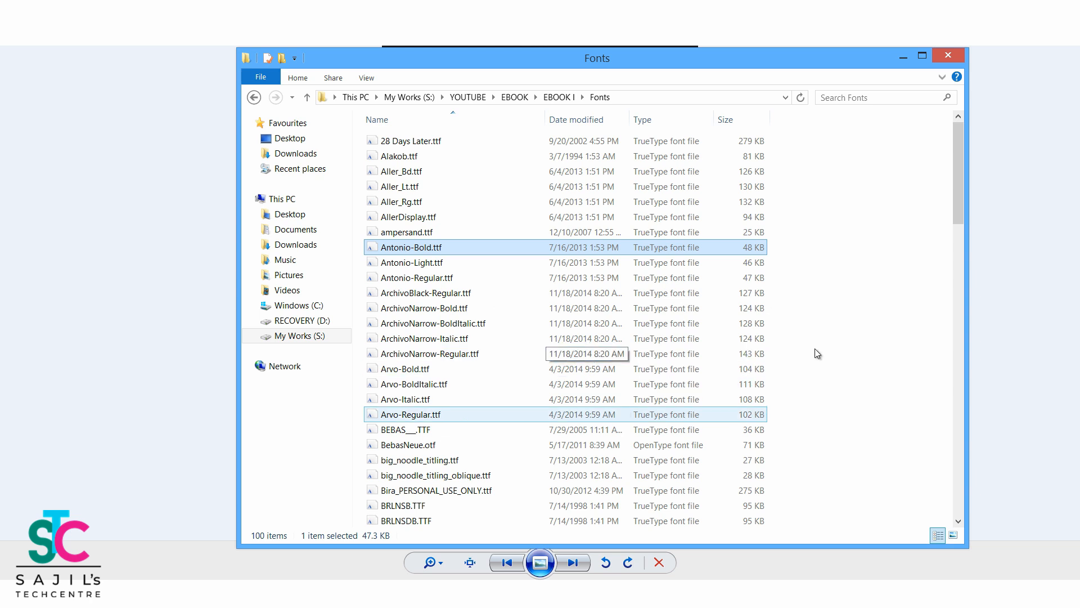
Step: Switch back to the image viewer showing The Magnetic Professional and page forward through the bundle's ebook covers
left_click(989, 328)
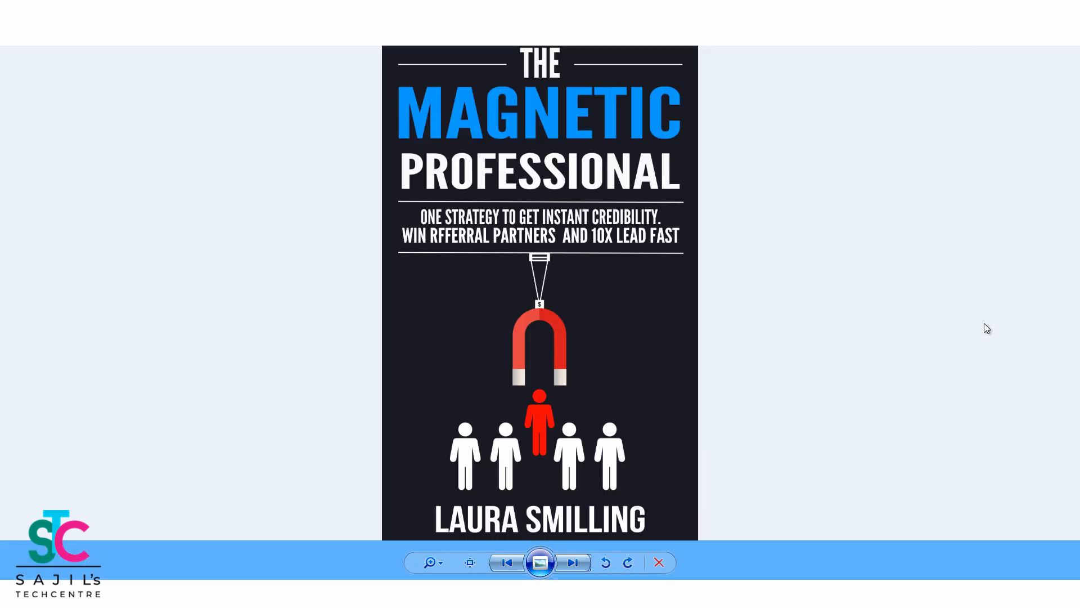
left_click(565, 565)
left_click(565, 562)
left_click(565, 561)
left_click(565, 561)
left_click(565, 560)
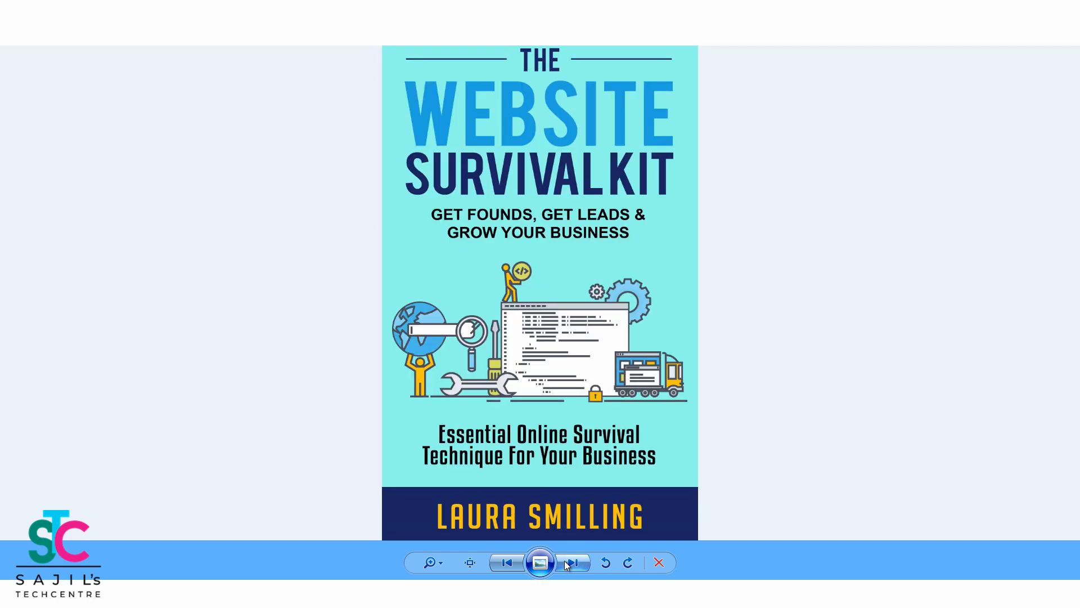
left_click(565, 561)
left_click(565, 561)
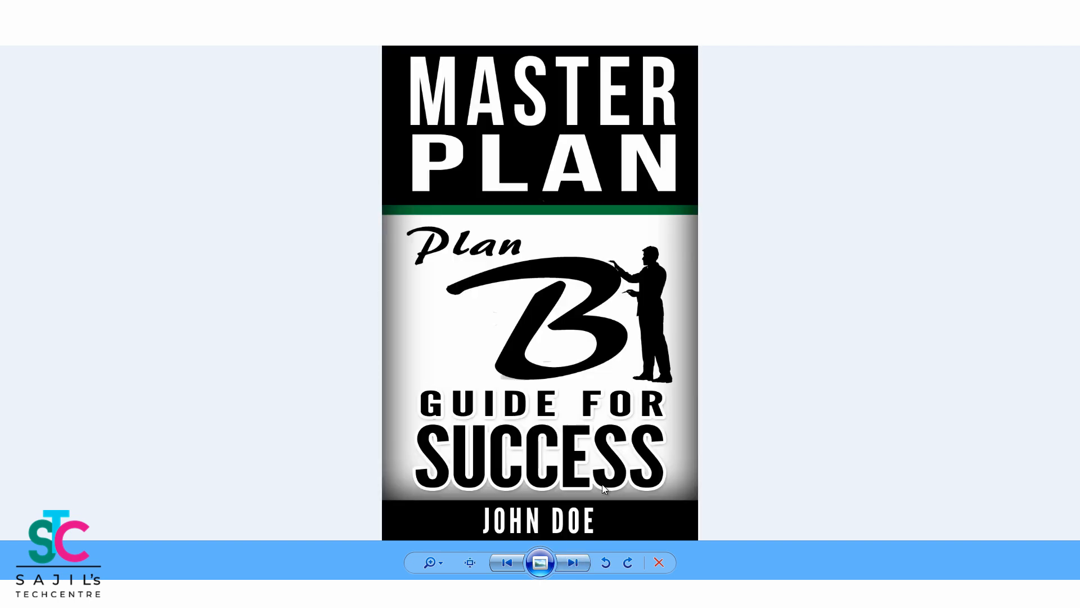
left_click(564, 567)
left_click(565, 569)
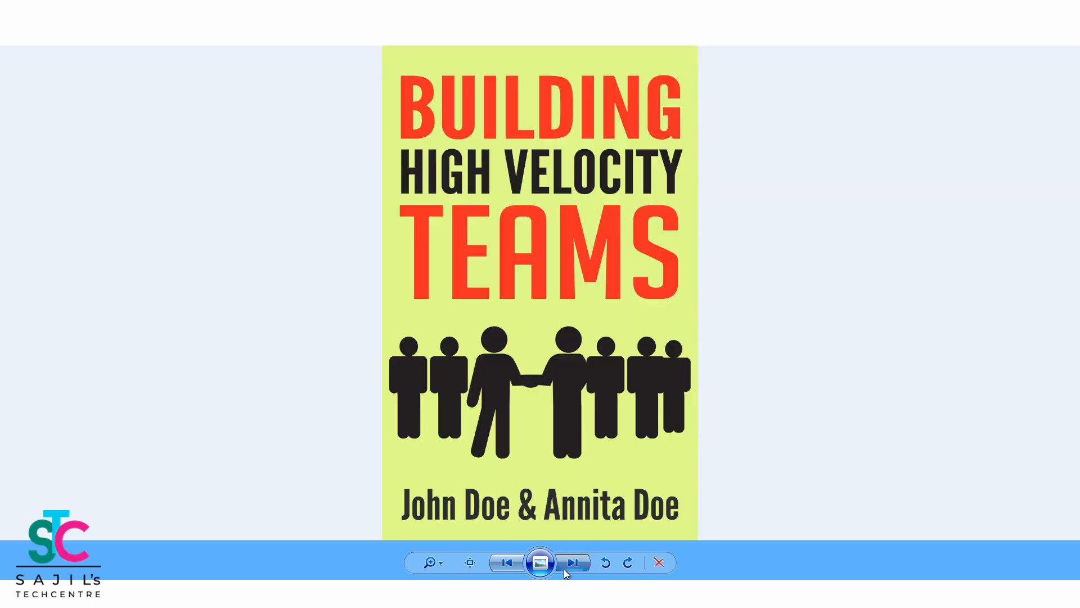
left_click(564, 569)
left_click(565, 568)
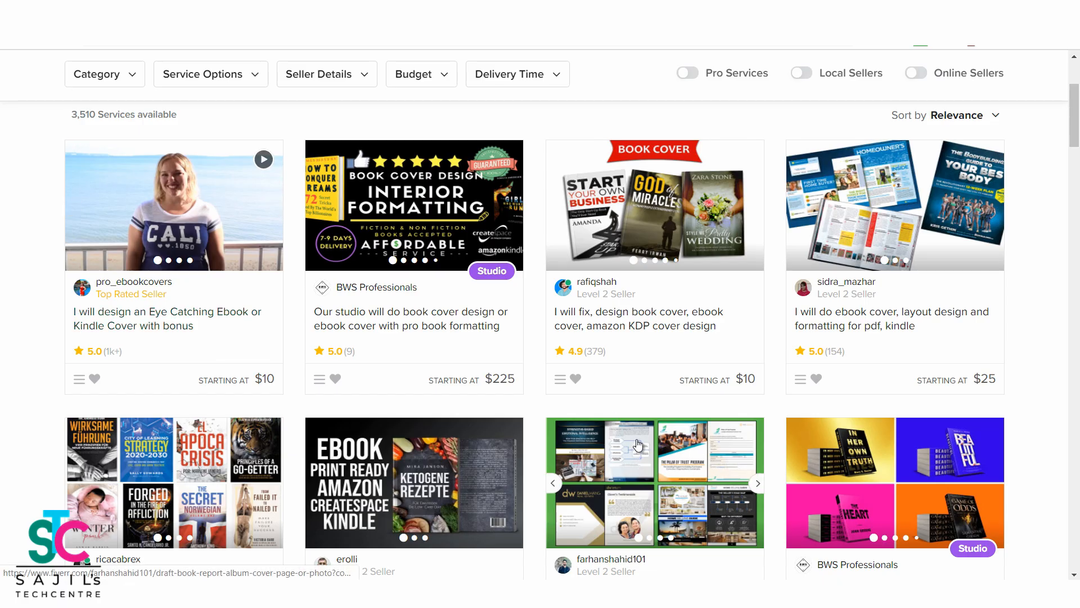
Step: Switch to the Fiverr ebook cover results, check the review counts, and open the "Eye Catching Ebook or Kindle Cover with bonus" gig in a new tab
scroll(638, 444, "down", 10)
scroll(638, 444, "up", 5)
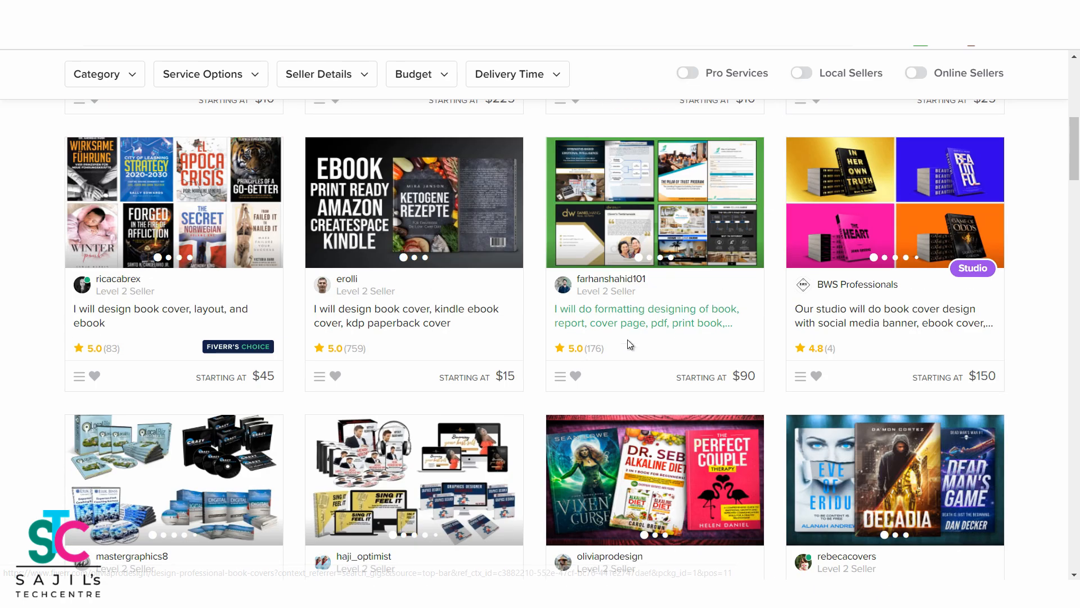
left_click_drag(620, 350, 578, 351)
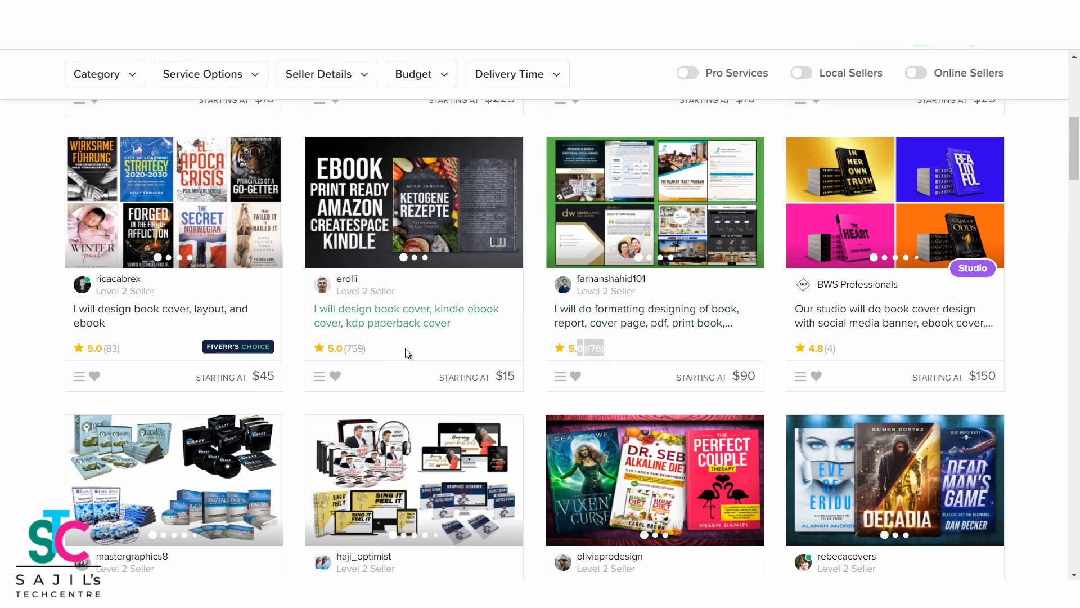
scroll(396, 356, "up", 5)
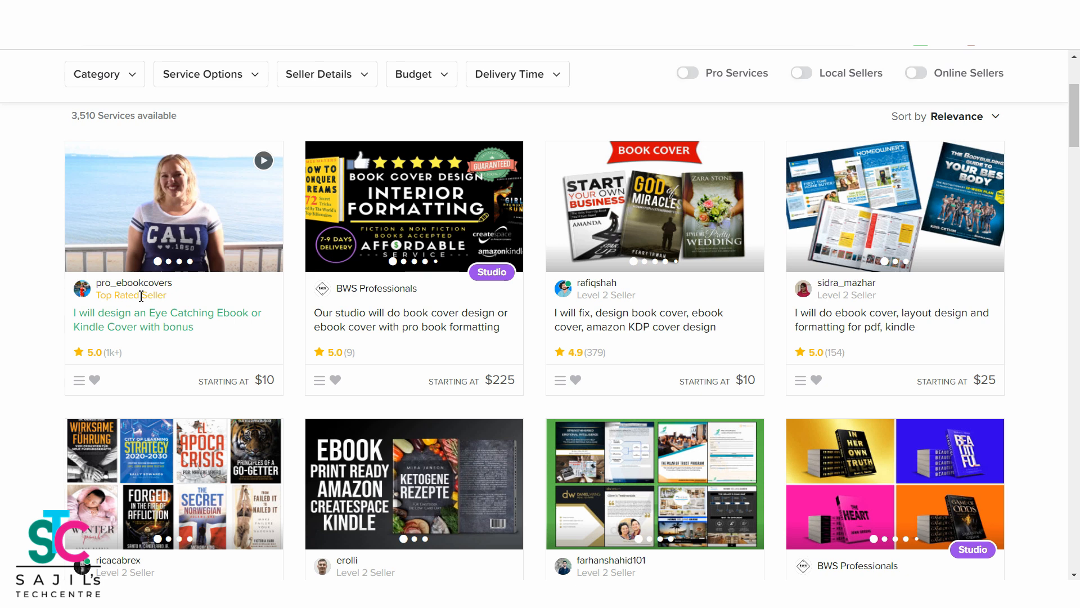
right_click(157, 314)
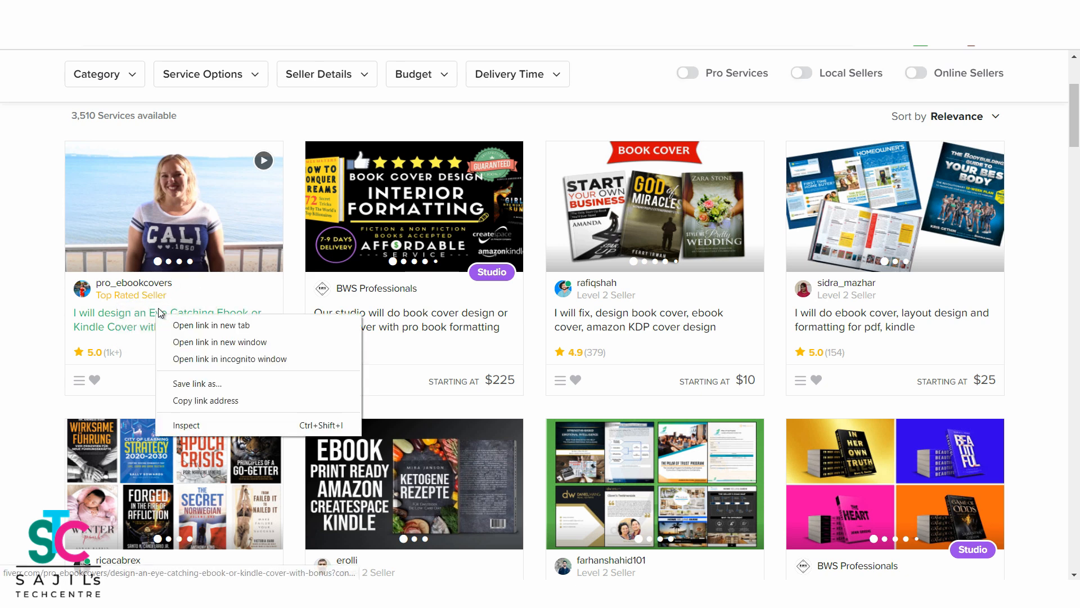
left_click(214, 325)
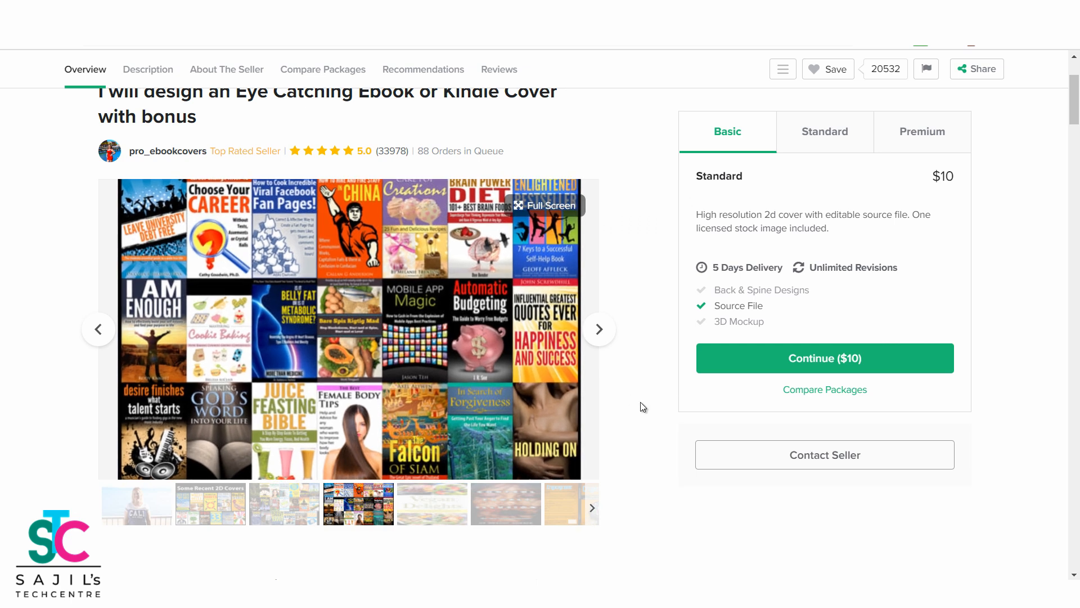
Step: Browse the gig's gallery of sample covers, from the cover collages and Vegan Delights to the Cryptograms cover
left_click(599, 329)
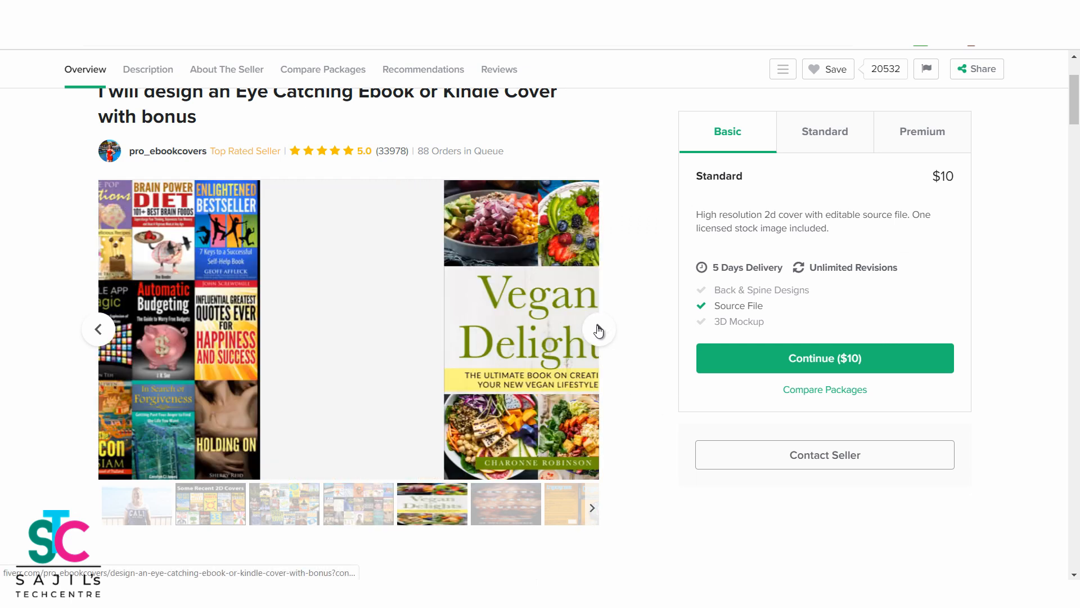
left_click(97, 331)
left_click(96, 332)
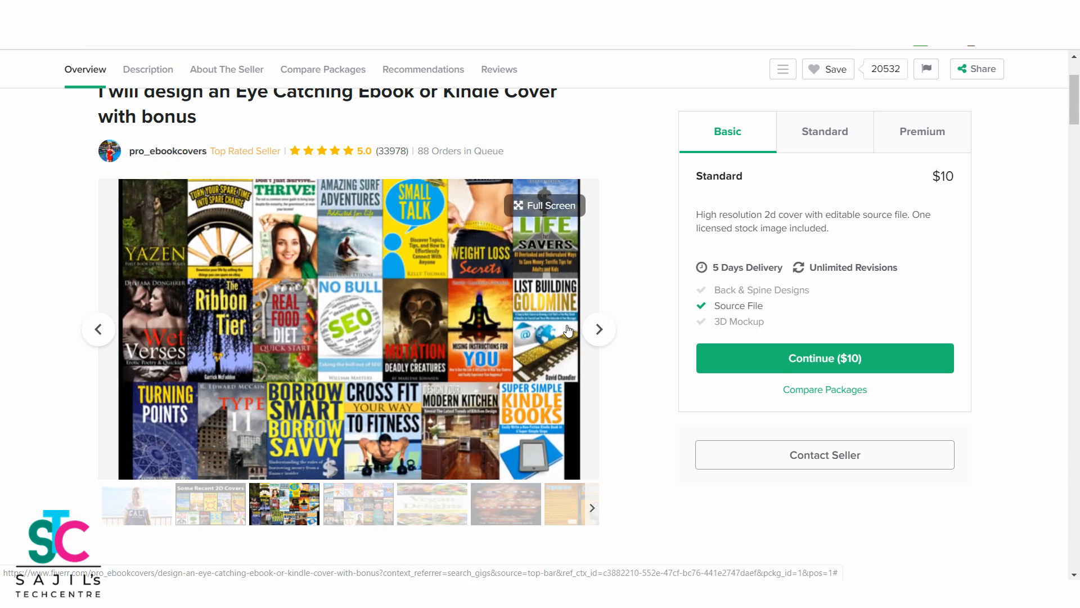
left_click(599, 331)
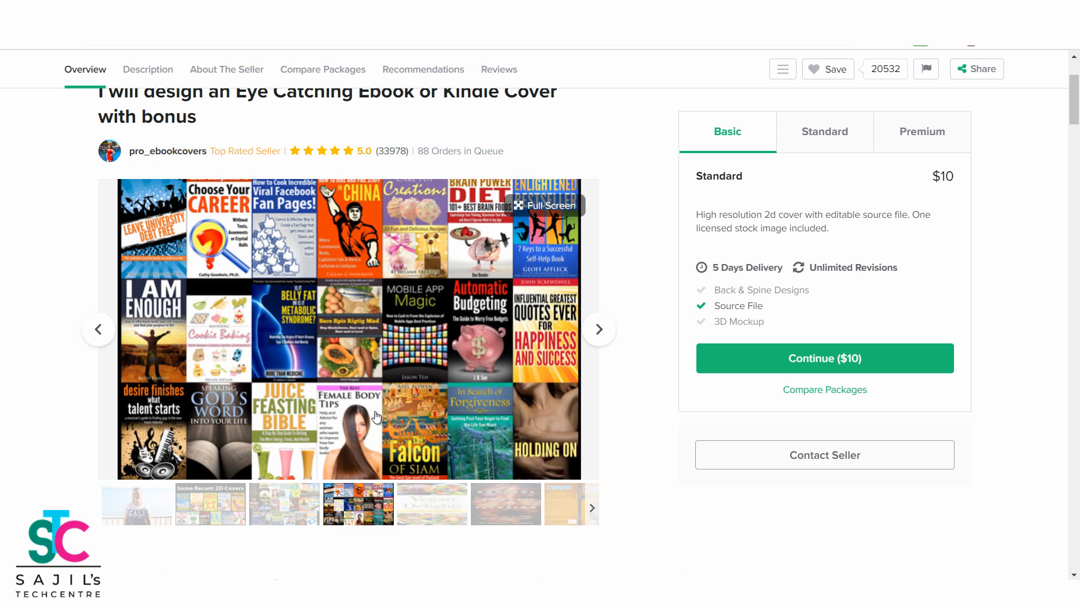
left_click(430, 514)
left_click(507, 503)
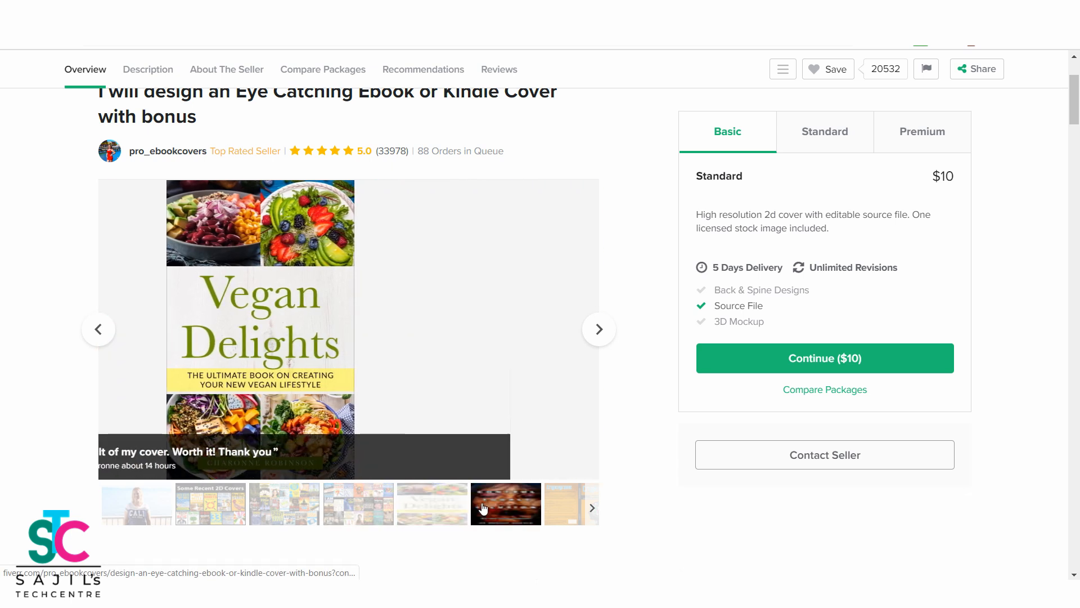
left_click(555, 505)
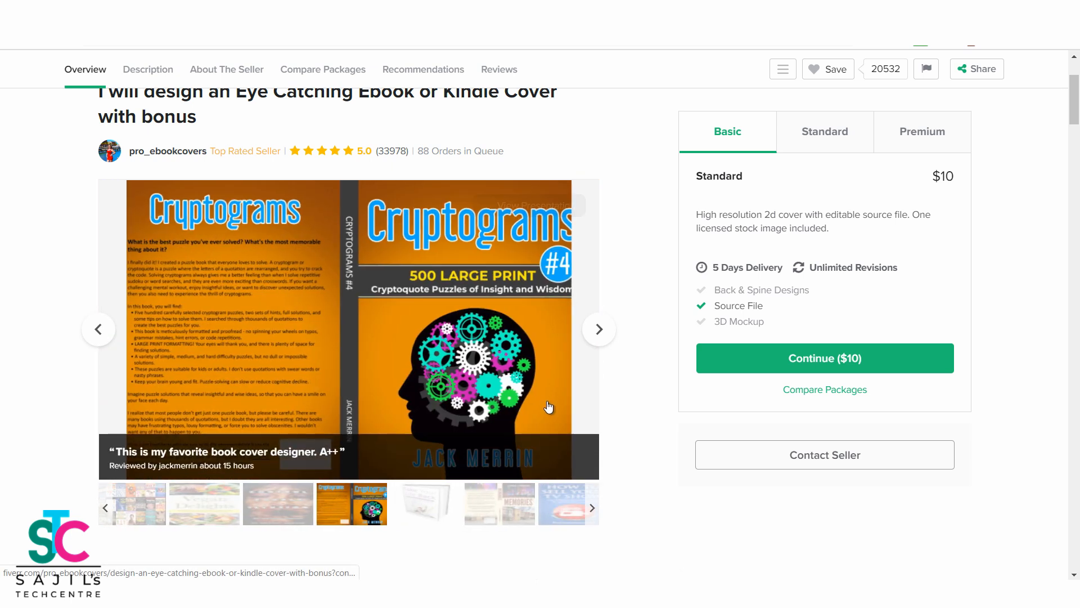
Step: Check the gig's orders in queue, look over its page, and return to the "ebook cover" search results
scroll(531, 280, "up", 3)
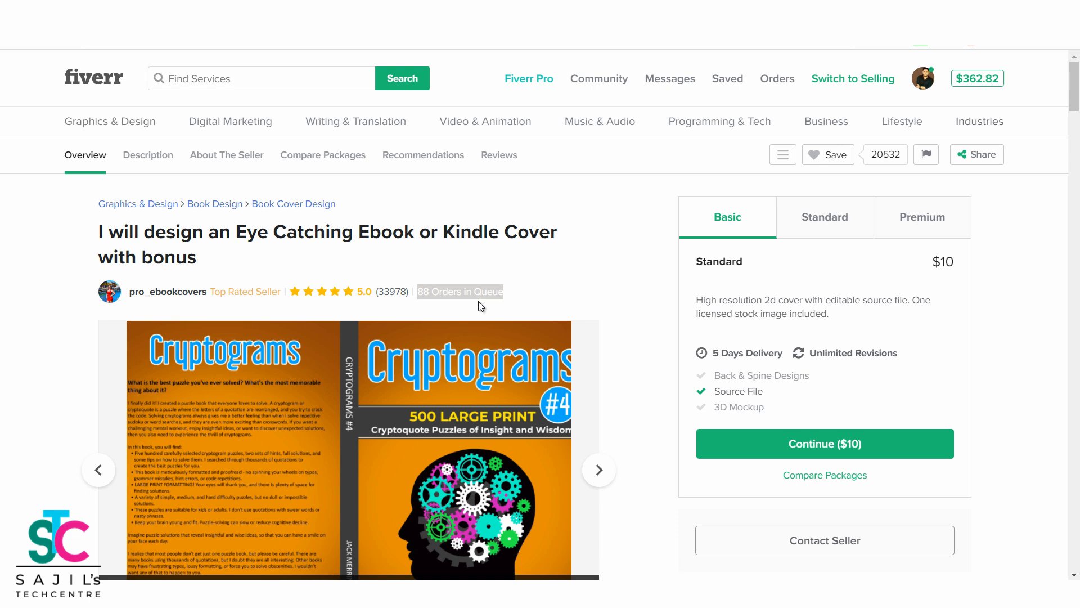
left_click(522, 300)
left_click(572, 298)
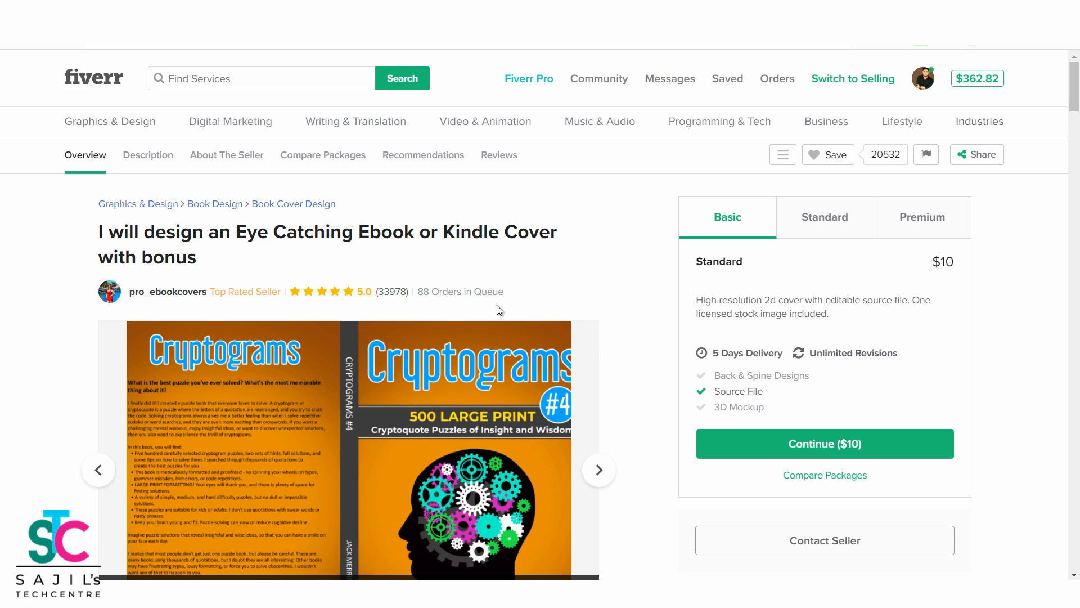
scroll(496, 306, "down", 5)
scroll(496, 306, "up", 5)
left_click(989, 318)
mouse_move(1075, 100)
left_mouse_down()
mouse_move(1070, 181)
mouse_move(1068, 90)
left_mouse_up()
key("alt+Left")
scroll(703, 360, "up", 3)
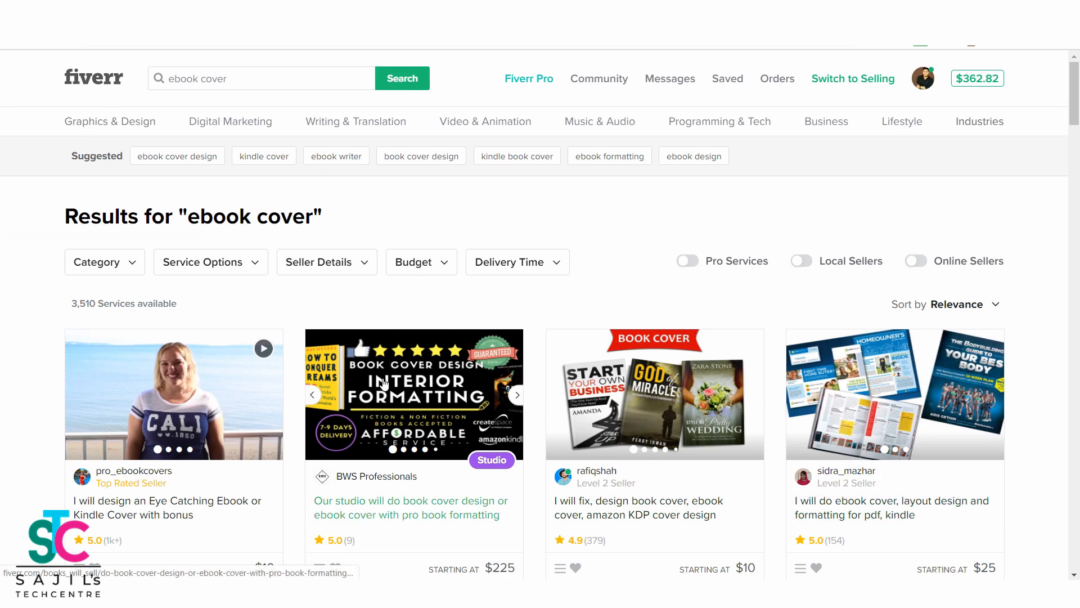
Step: Filter the ebook cover services to a budget with a minimum of $5 and a maximum of $5
scroll(172, 535, "down", 1)
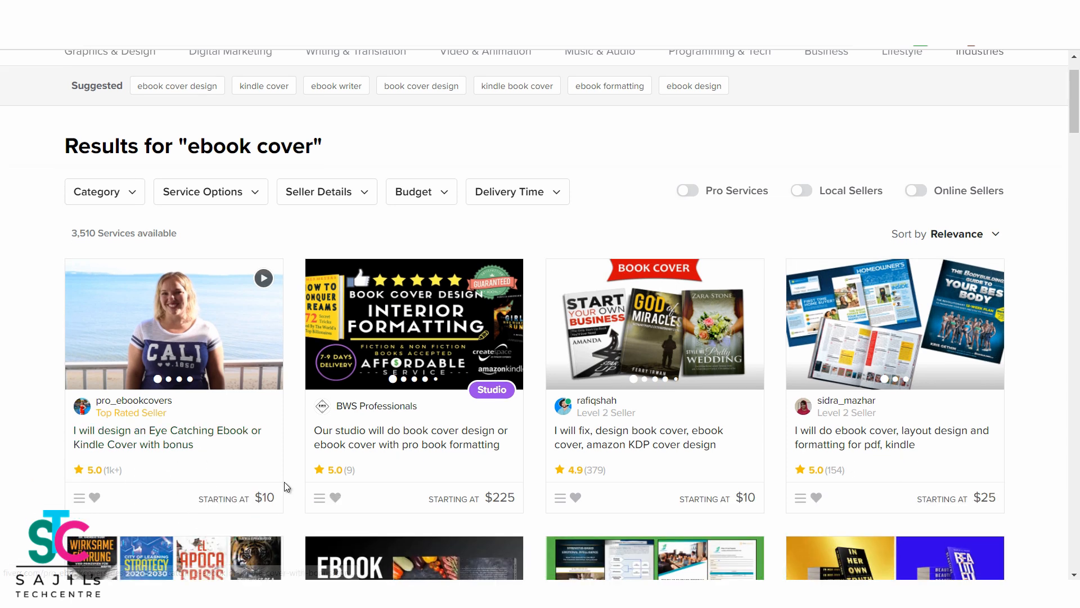
left_click(430, 193)
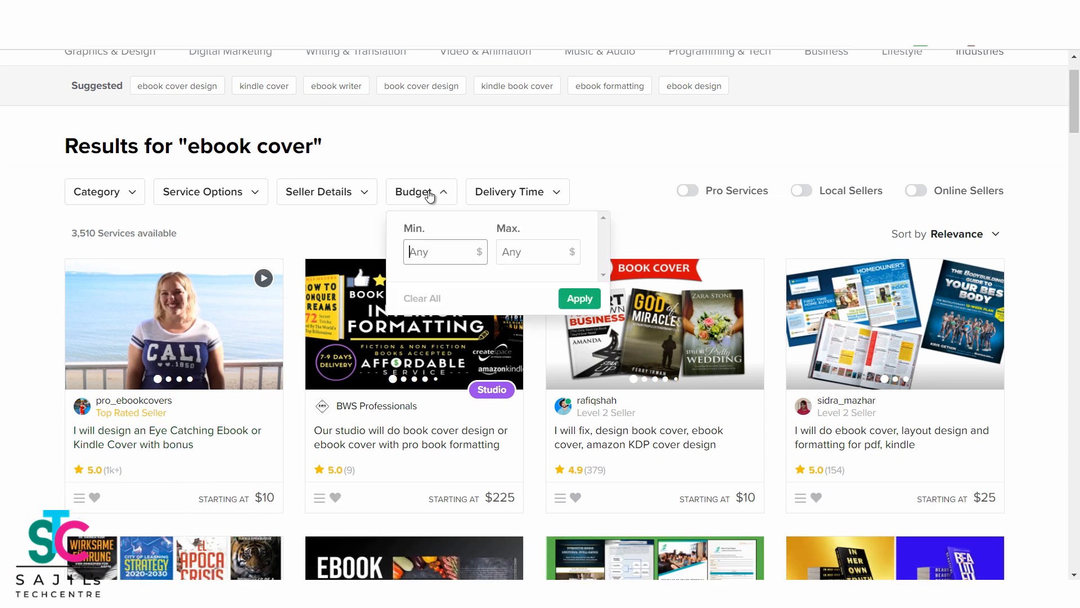
left_click(535, 249)
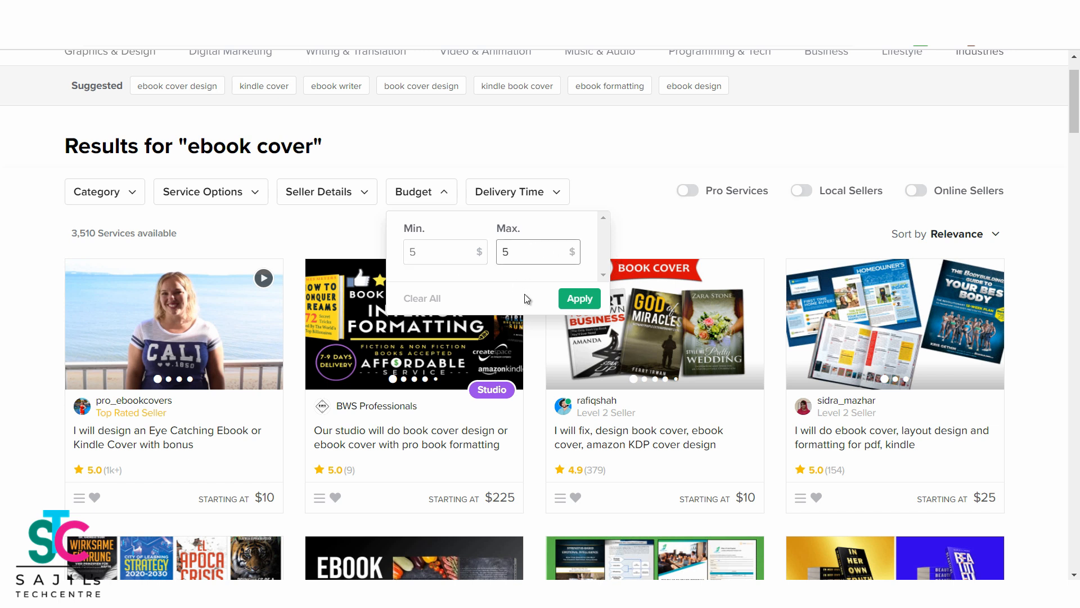
left_click(568, 302)
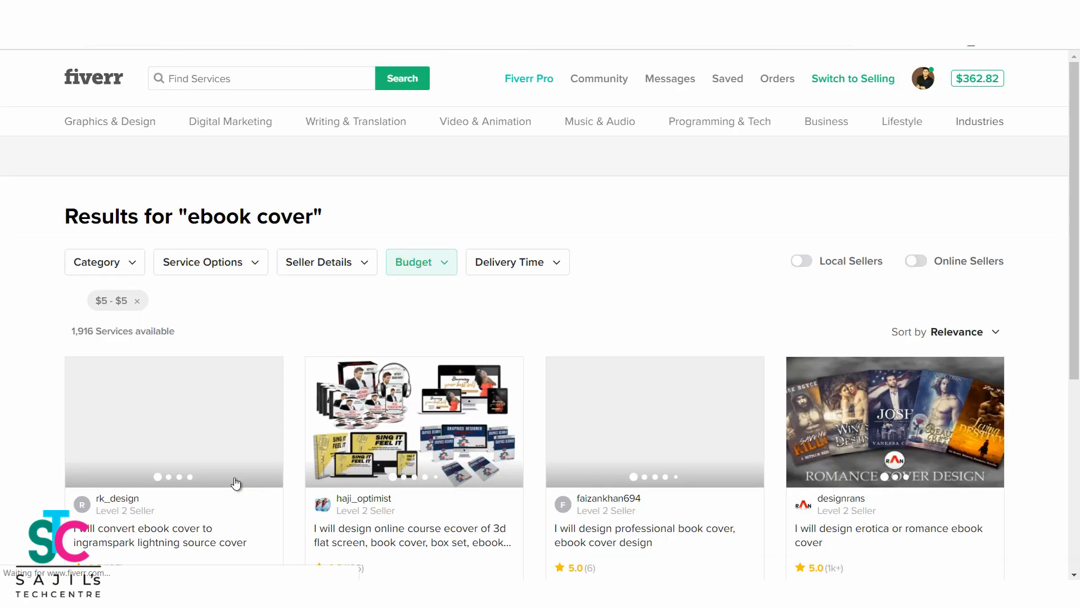
Step: Look through the $5 ebook cover gigs, comparing their sample covers, prices and review counts
scroll(233, 482, "down", 4)
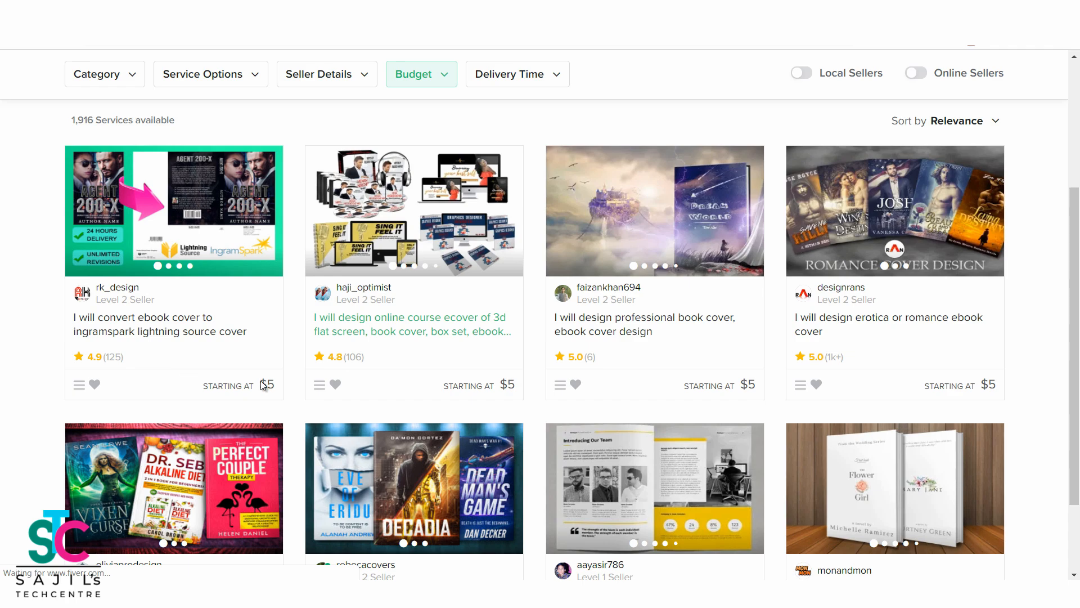
scroll(552, 391, "down", 7)
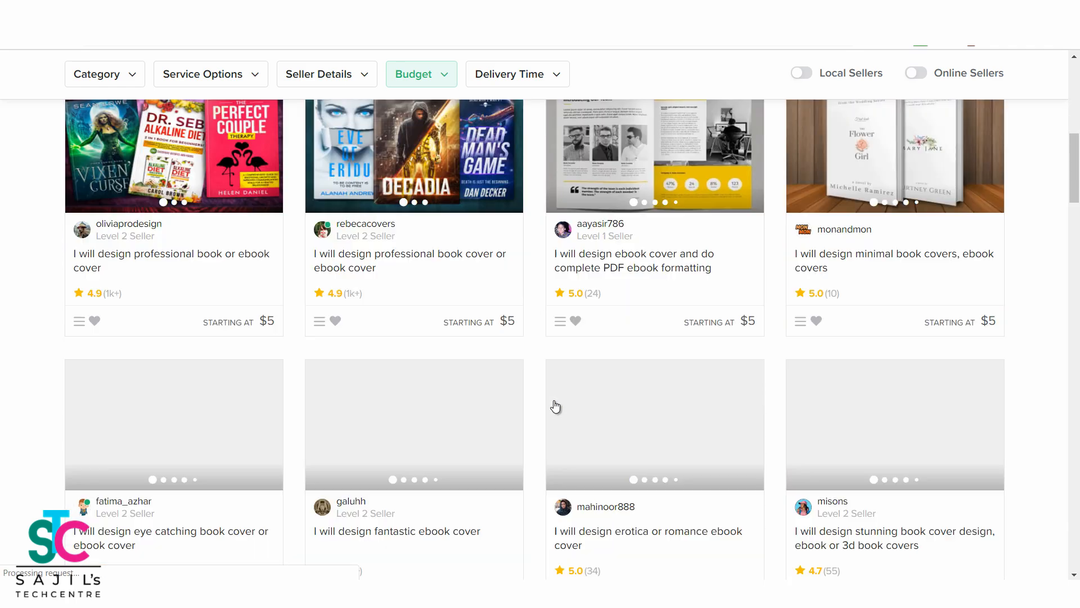
scroll(555, 405, "up", 6)
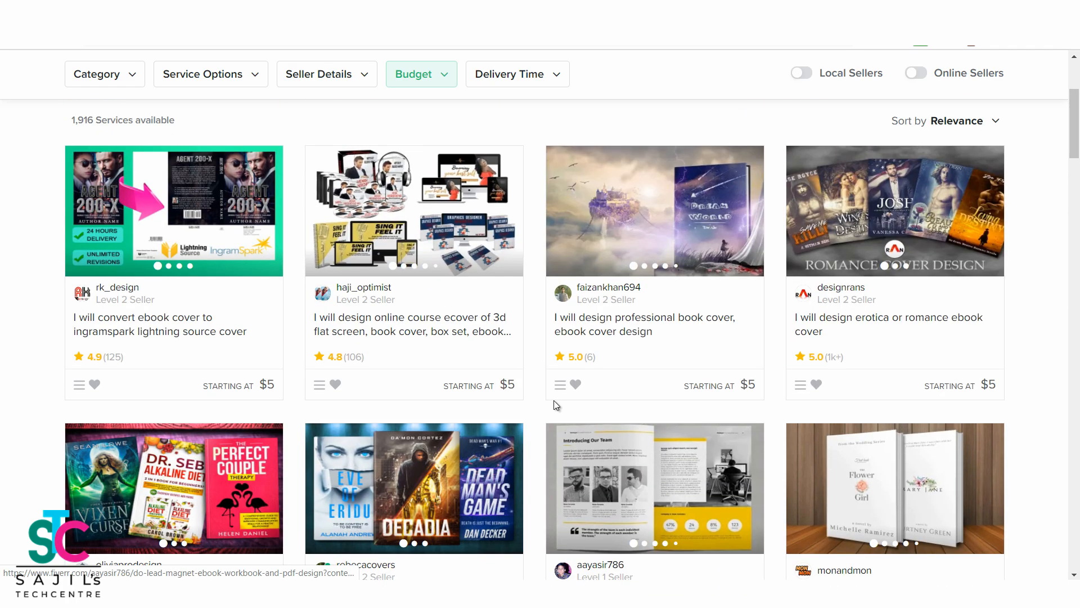
scroll(555, 405, "down", 3)
scroll(372, 347, "up", 4)
scroll(371, 347, "down", 10)
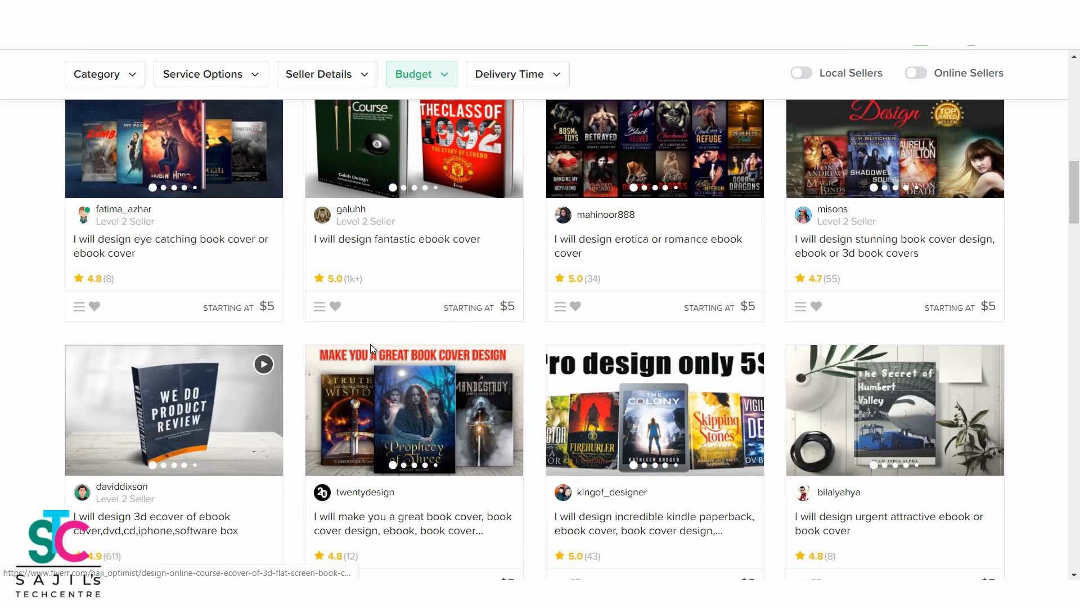
scroll(370, 343, "up", 10)
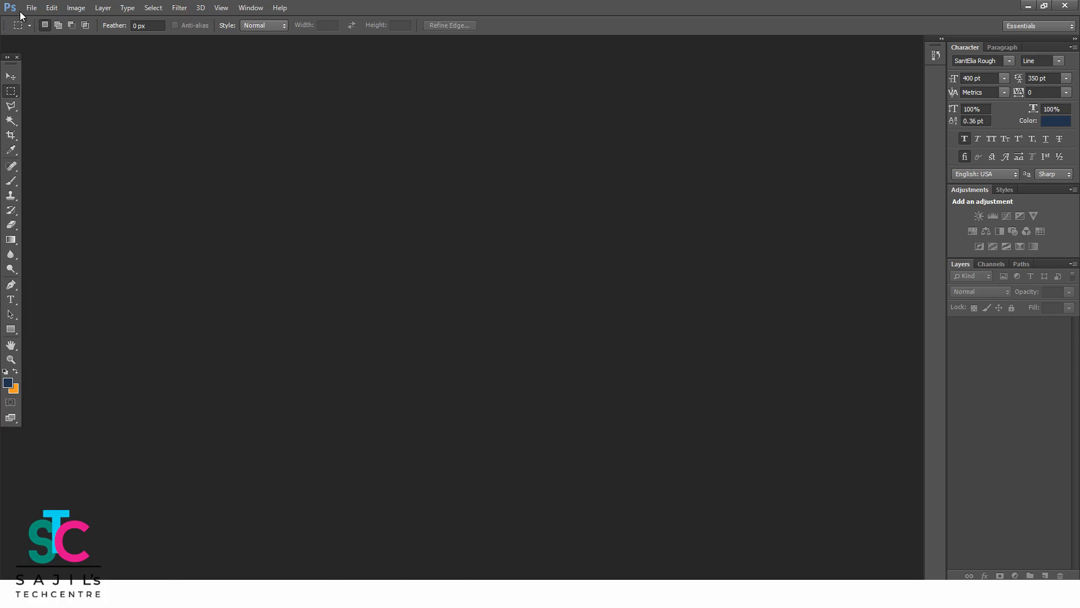
Step: Switch to Photoshop and open the cover template 1.psd from the EBOOK I folder
left_click(29, 8)
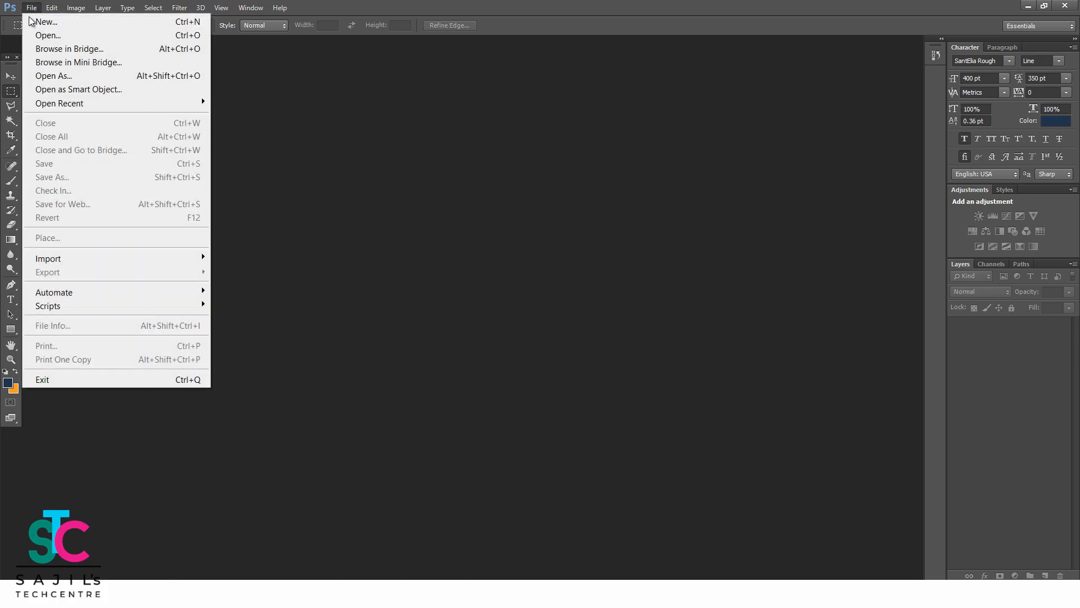
left_click(56, 31)
left_click(538, 123)
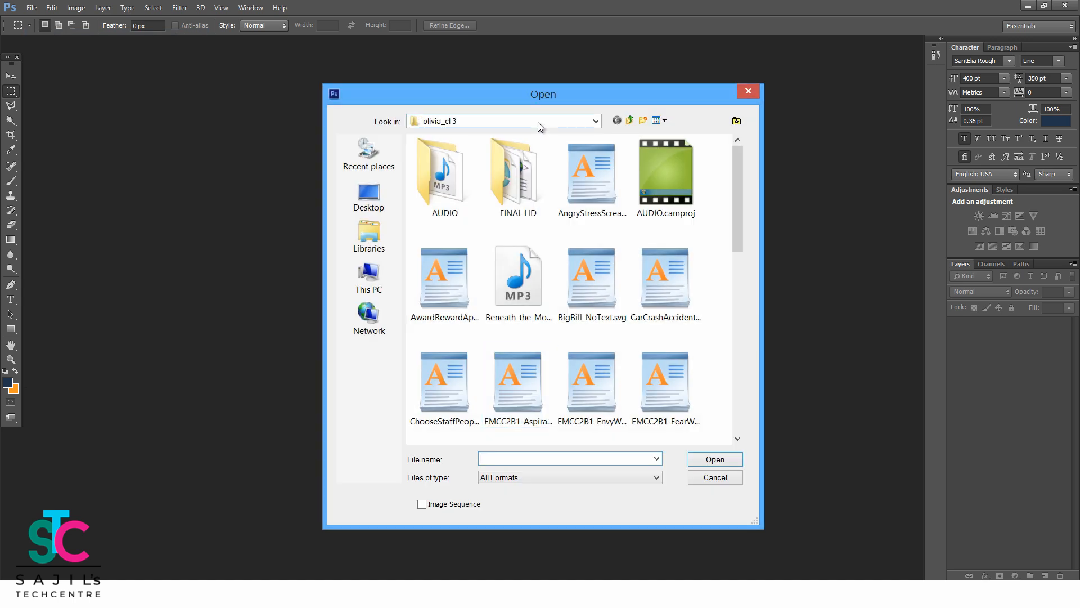
left_click(457, 304)
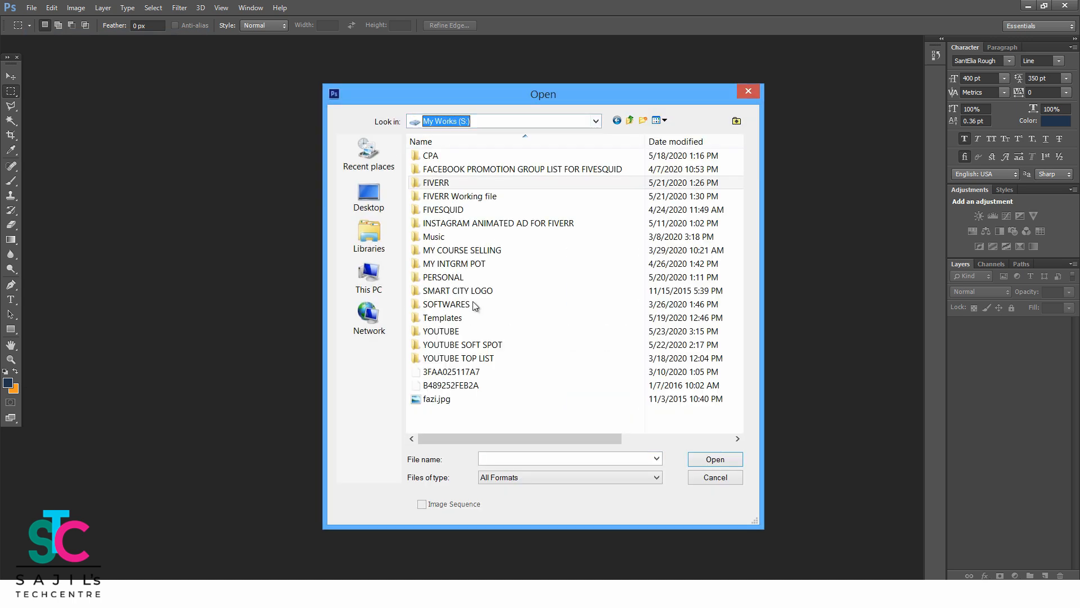
double_click(450, 296)
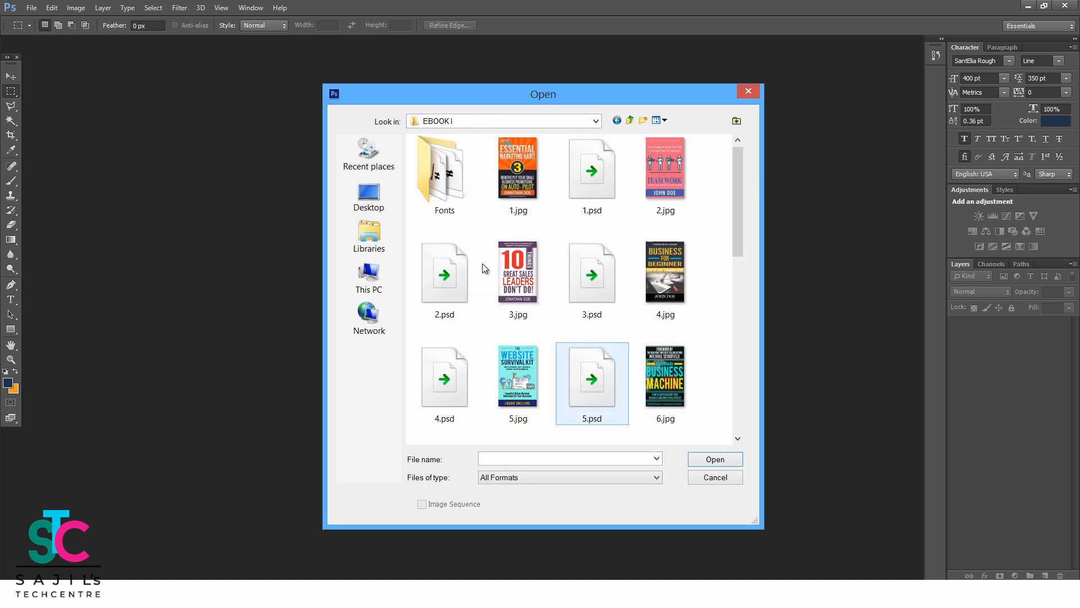
double_click(599, 189)
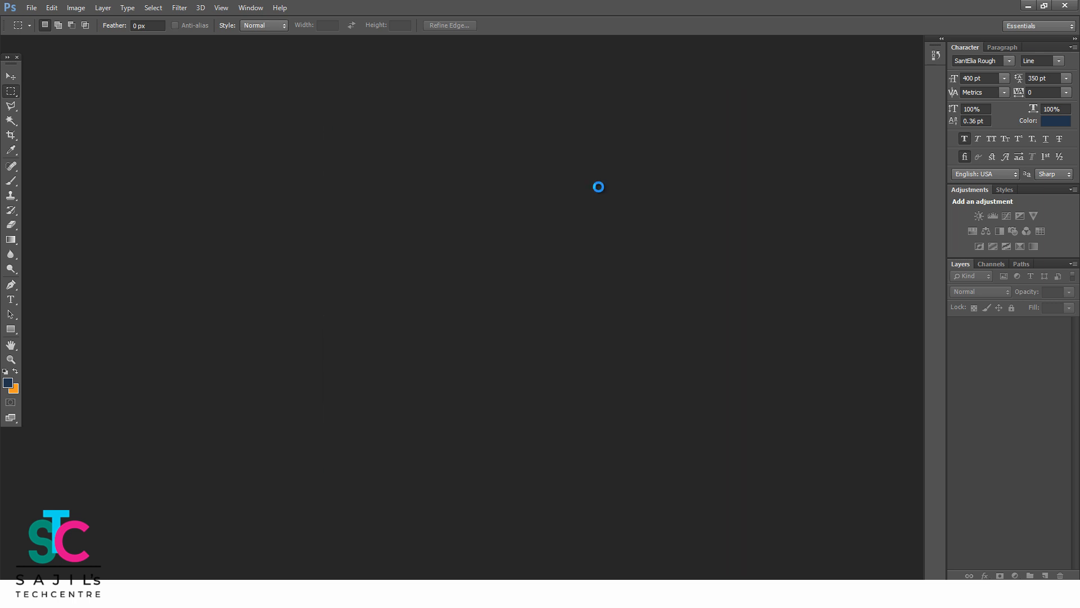
left_click(539, 231)
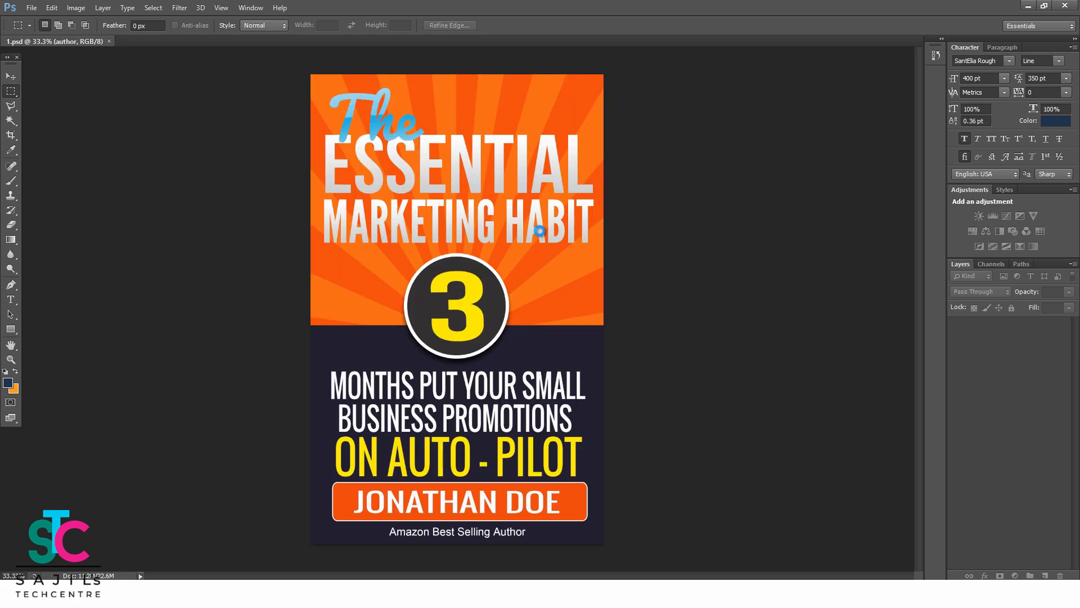
Step: Replace the word ESSENTIAL in the cover title with a person's full name
left_click(11, 299)
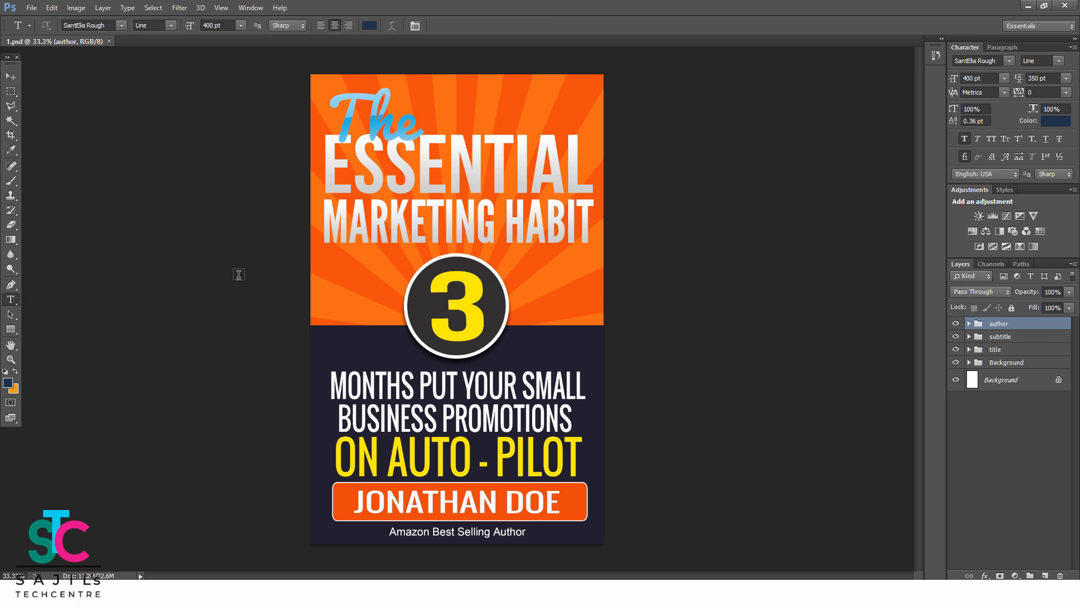
left_click_drag(329, 167, 610, 192)
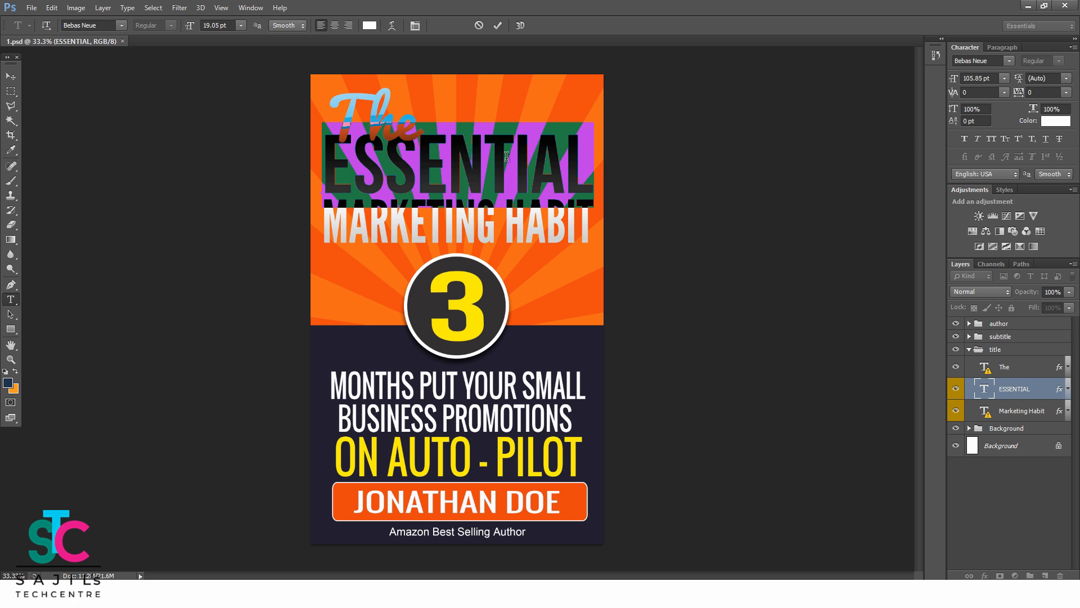
left_click(590, 176)
left_click_drag(577, 173, 308, 167)
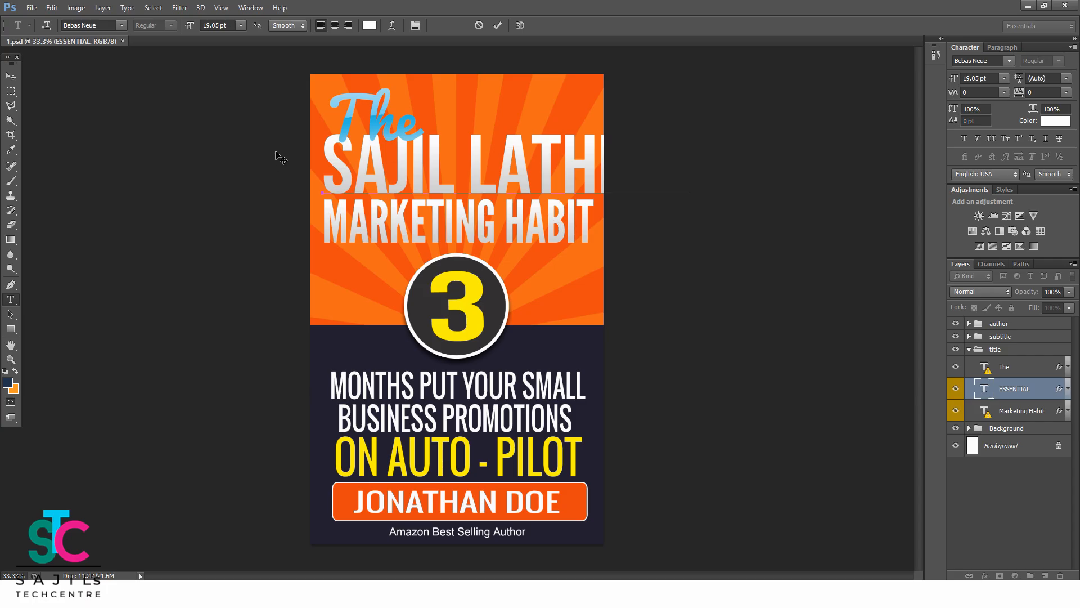
Step: Set the font size of the whole replaced title line to 14 pt and commit the text edit
left_click_drag(281, 158, 724, 164)
left_click(244, 28)
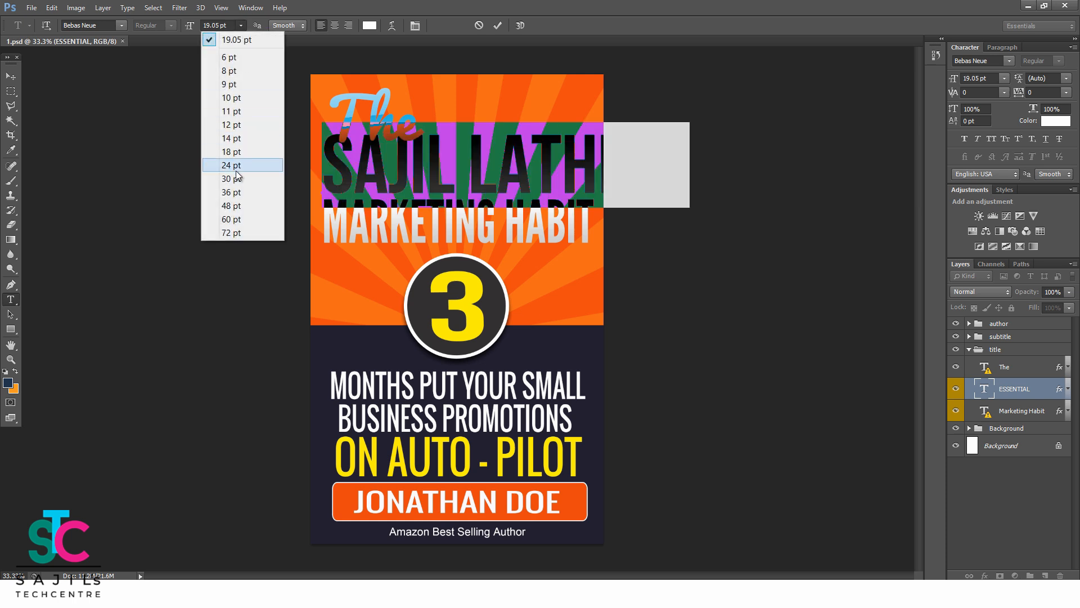
left_click(238, 144)
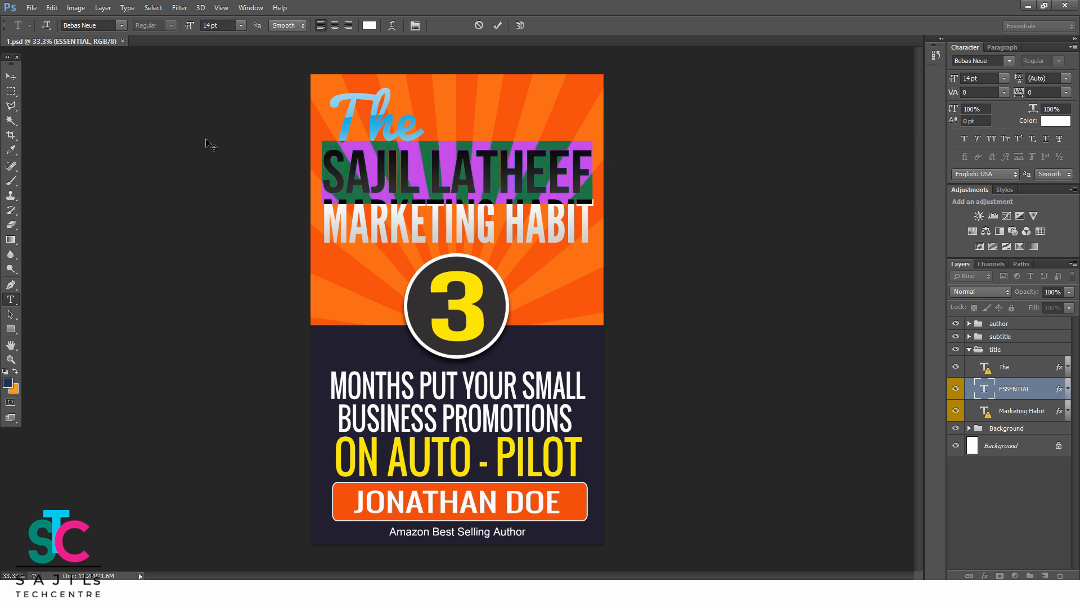
left_click(11, 76)
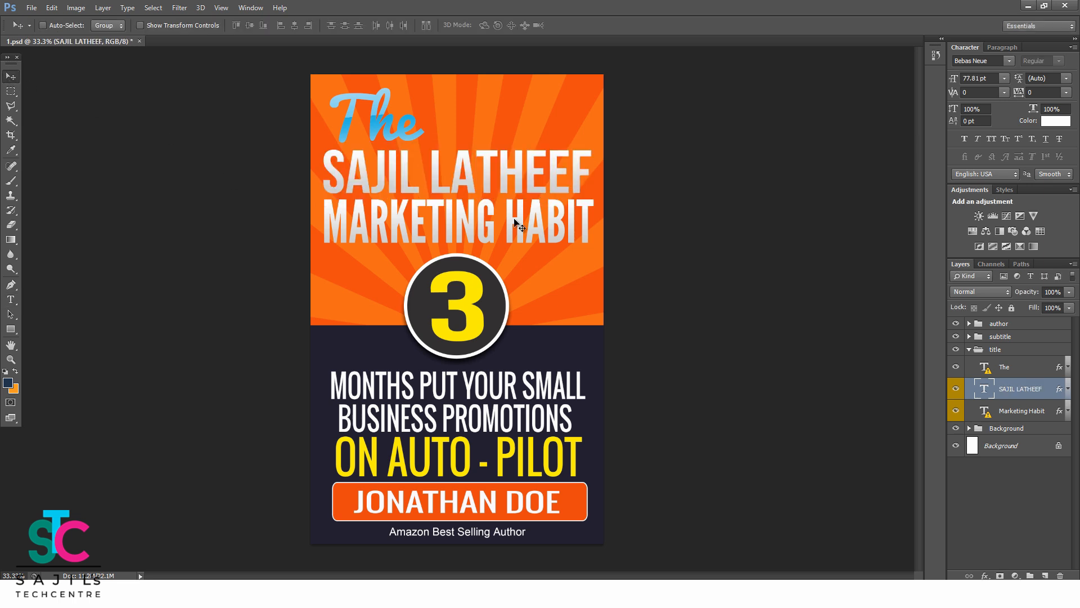
Step: Select the Marketing Habit text layer and try to edit its wording
right_click(514, 219)
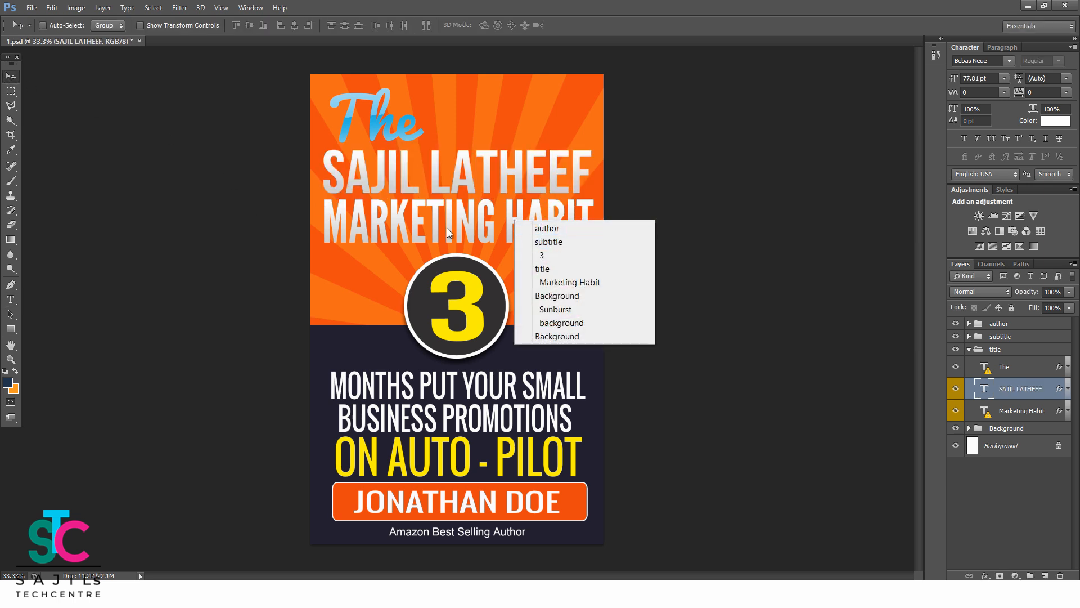
right_click(463, 216)
right_click(463, 216)
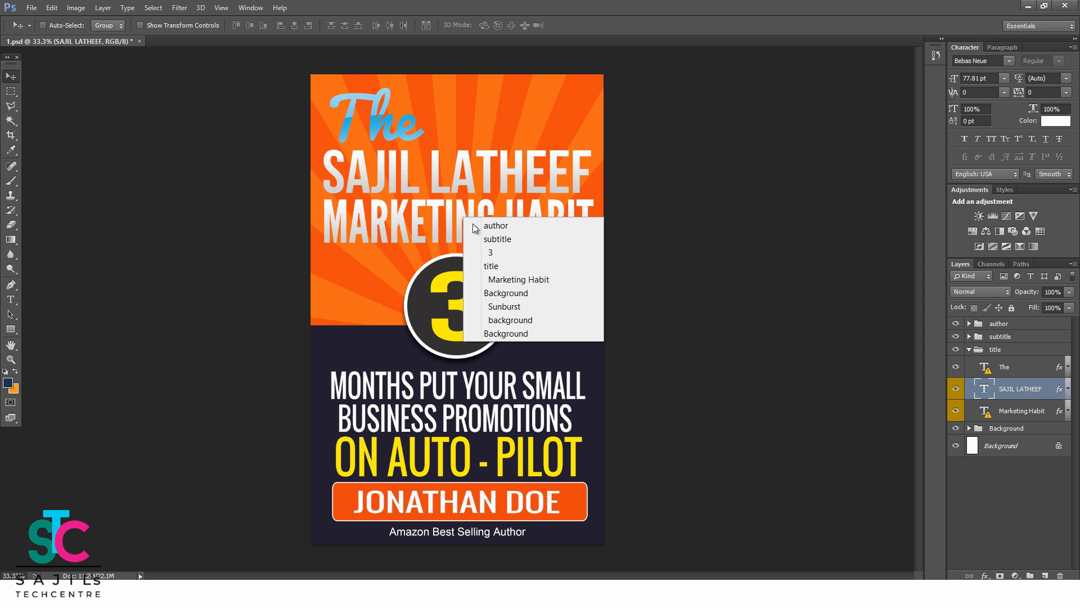
left_click(525, 279)
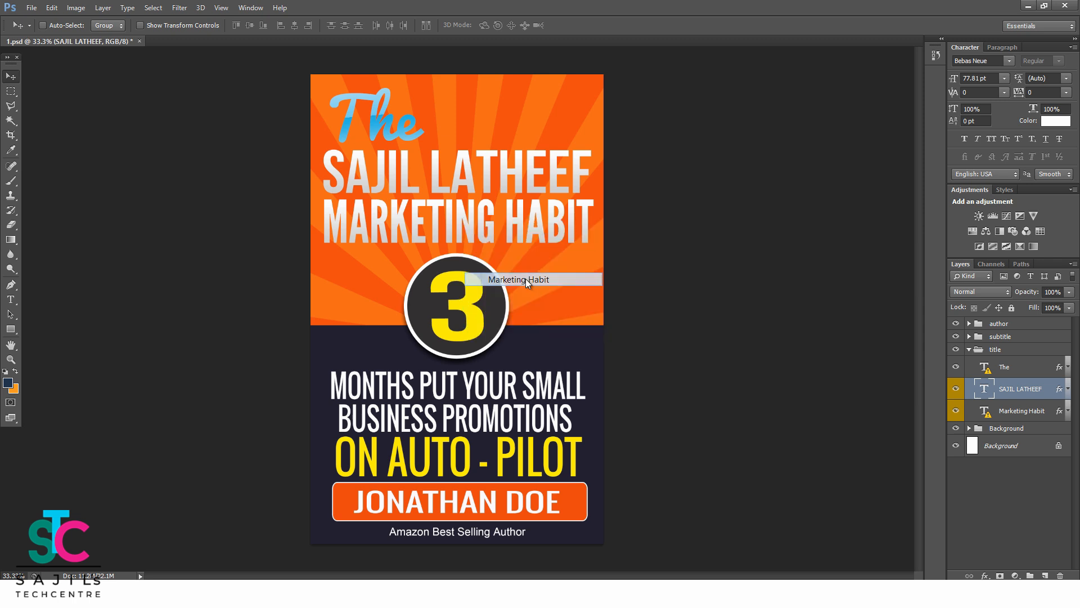
left_click(11, 299)
left_click_drag(328, 214, 656, 234)
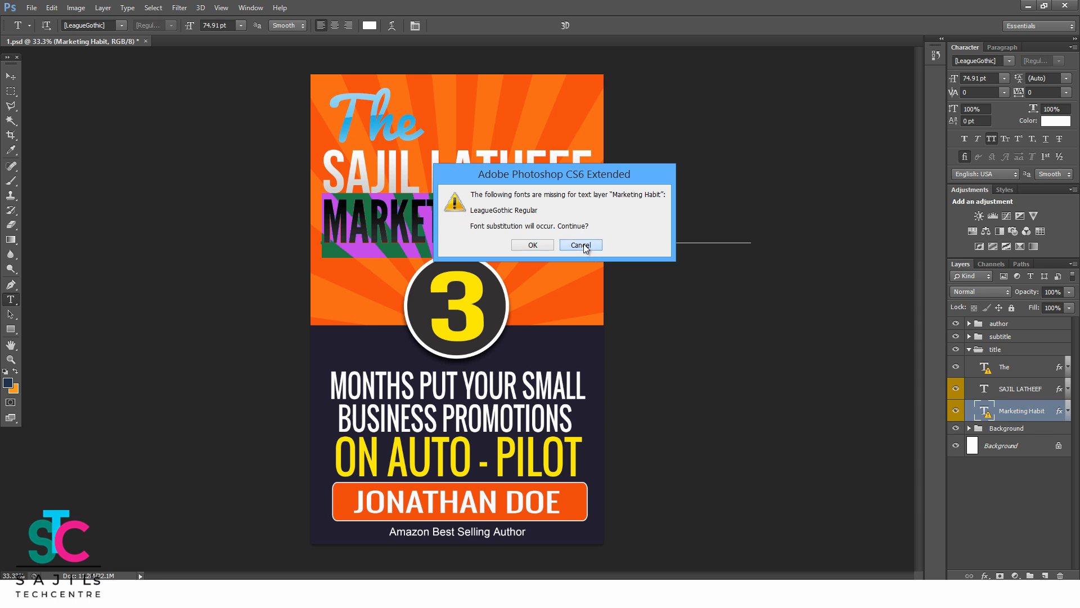
left_click(537, 244)
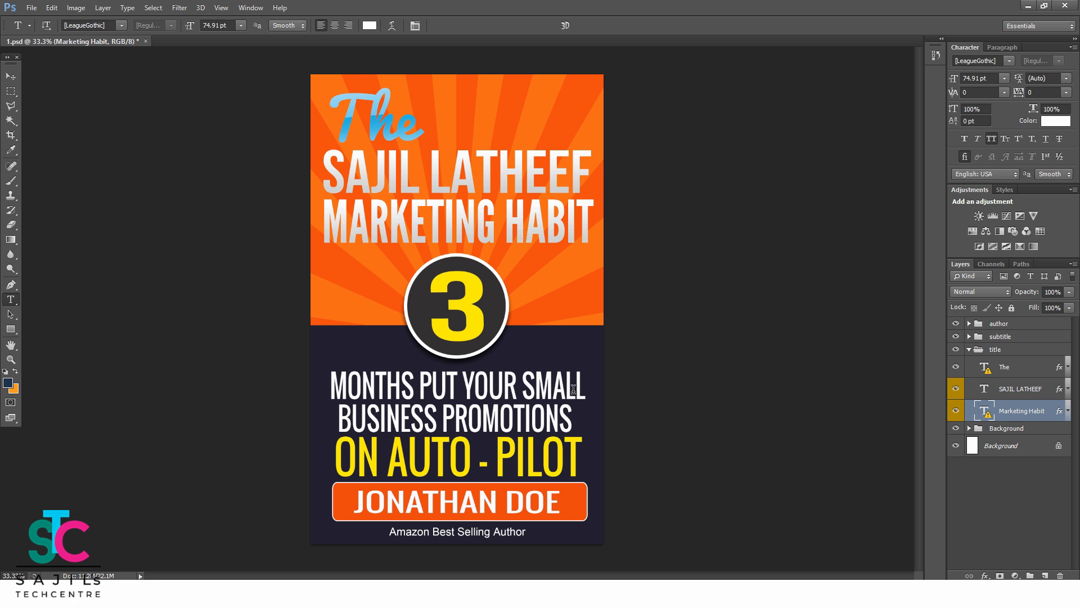
Step: Toggle the Background group's visibility to see what it contains, and expand the group to list its layers
left_click(957, 428)
left_click(957, 428)
left_click(968, 429)
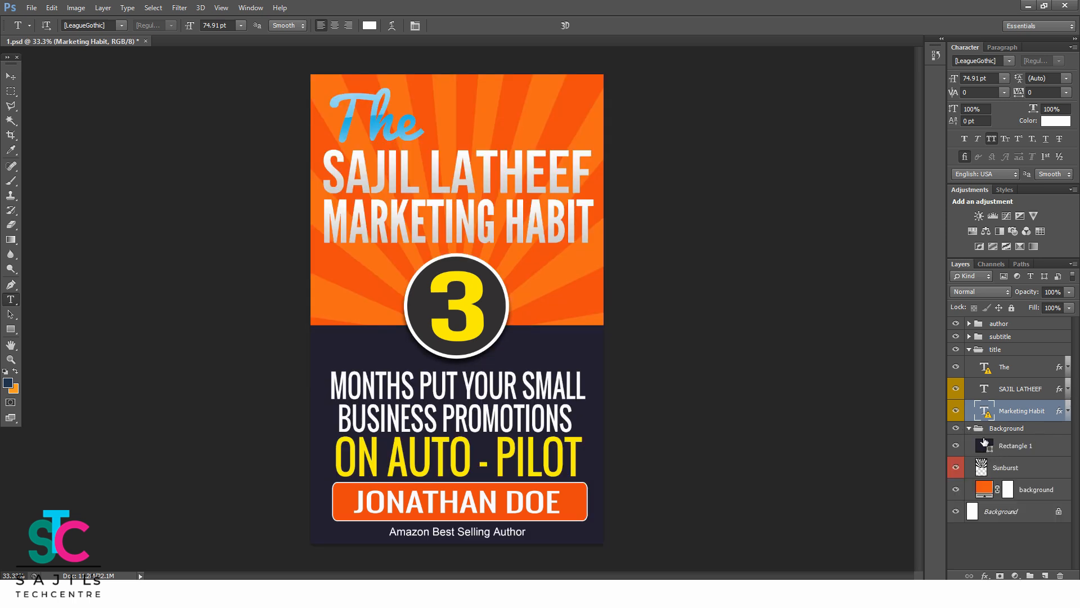
left_click(968, 430)
left_click(968, 429)
Step: Change the fill colour of the Rectangle 1 layer to dark green #2c6108
double_click(980, 448)
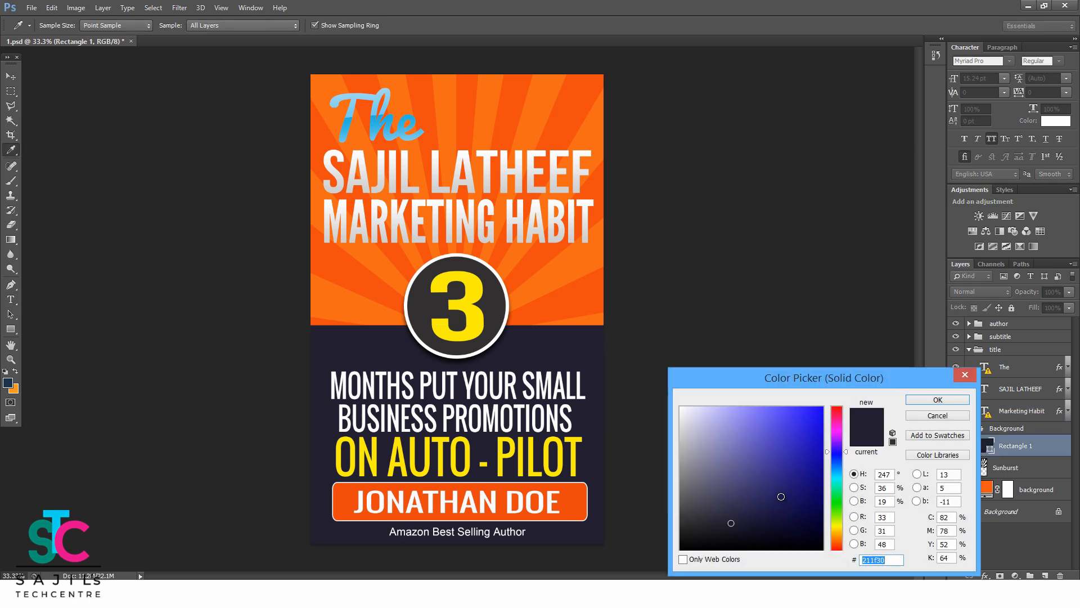
mouse_move(785, 491)
left_mouse_down()
mouse_move(814, 460)
mouse_move(815, 440)
left_mouse_up()
left_click_drag(836, 500, 836, 512)
left_click(805, 460)
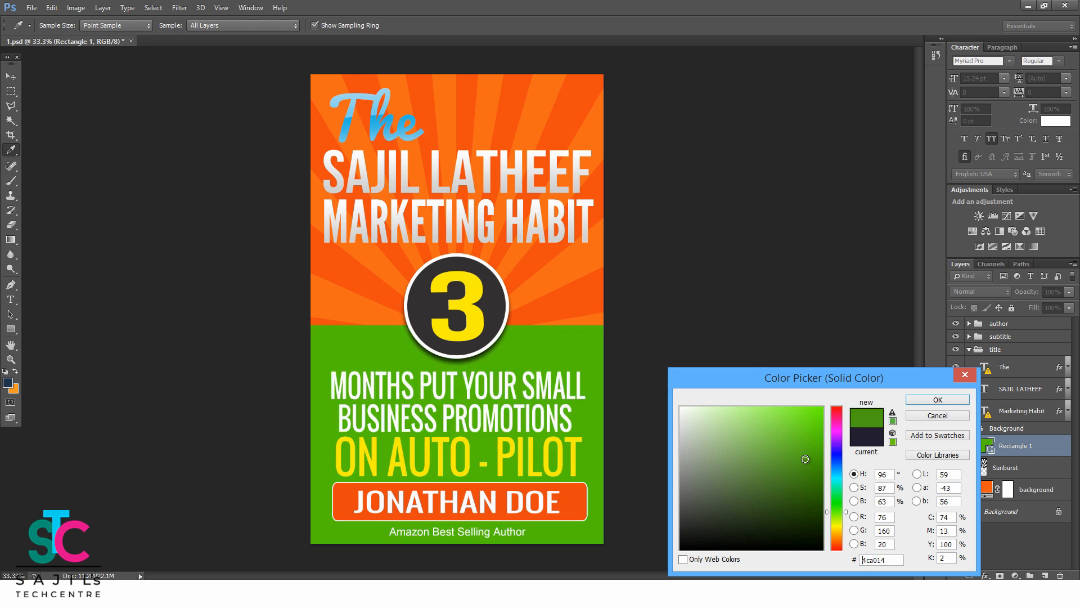
mouse_move(805, 459)
left_mouse_down()
mouse_move(816, 442)
mouse_move(819, 485)
left_mouse_up()
left_click(811, 495)
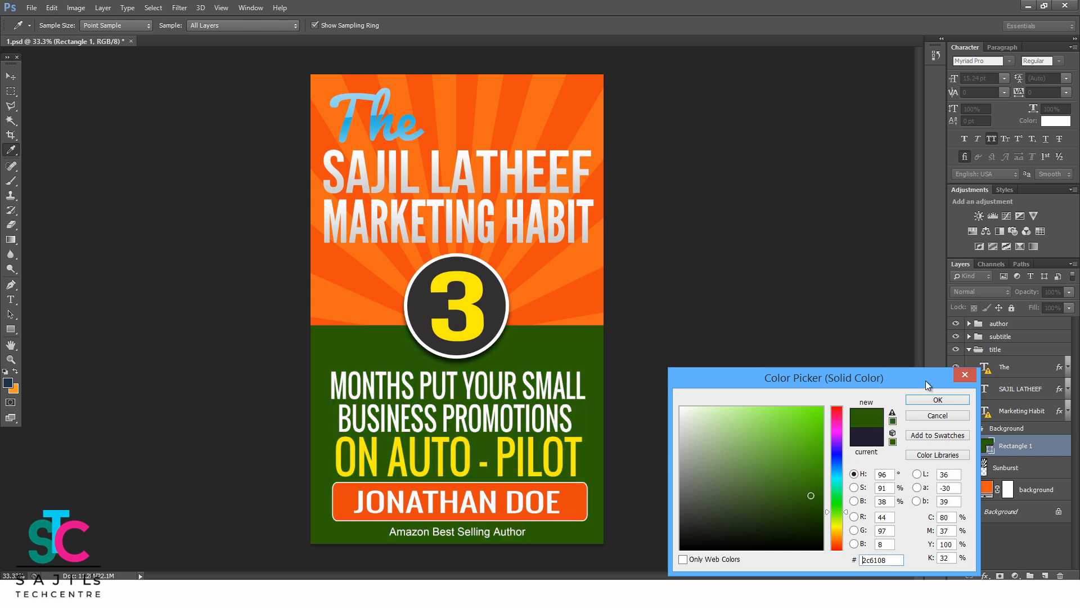
left_click(925, 400)
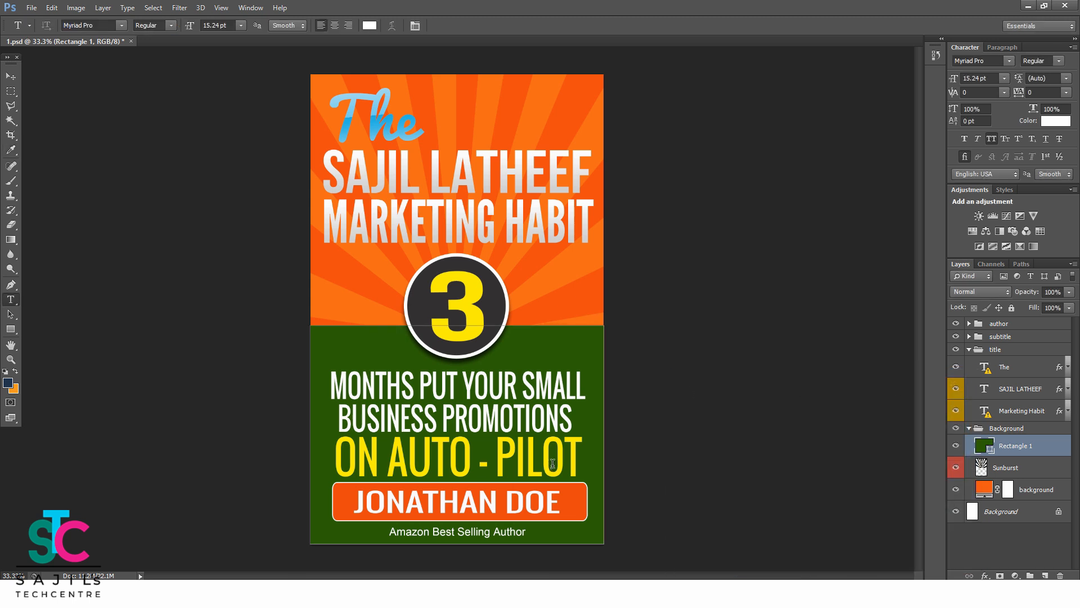
Step: Try to change the text colour of the ON AUTO - PILOT subtitle line, and undo the edit
left_click_drag(569, 454, 330, 454)
left_click(538, 244)
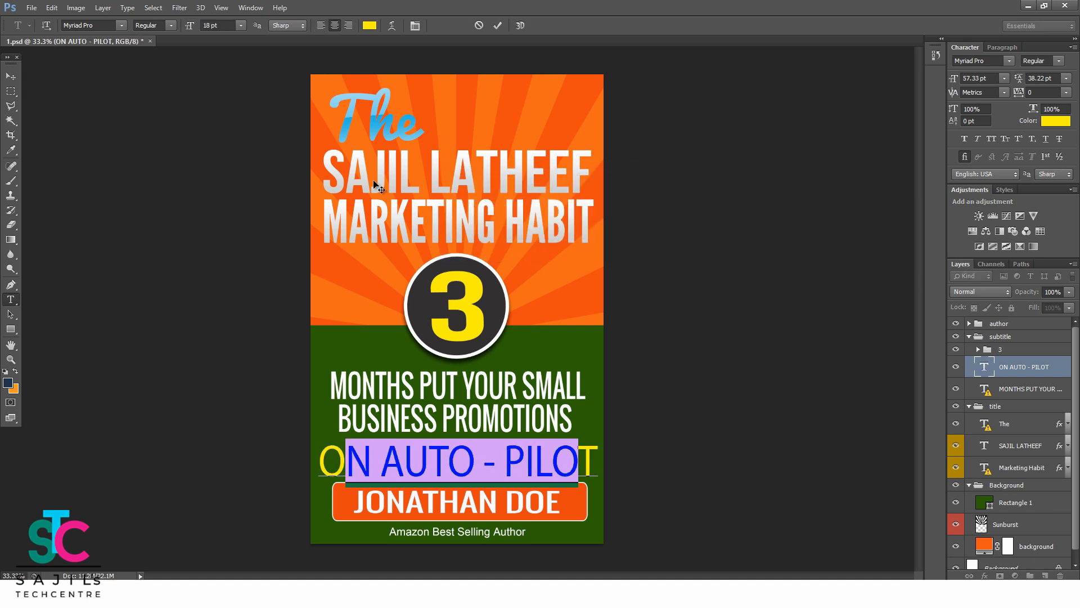
left_click(367, 28)
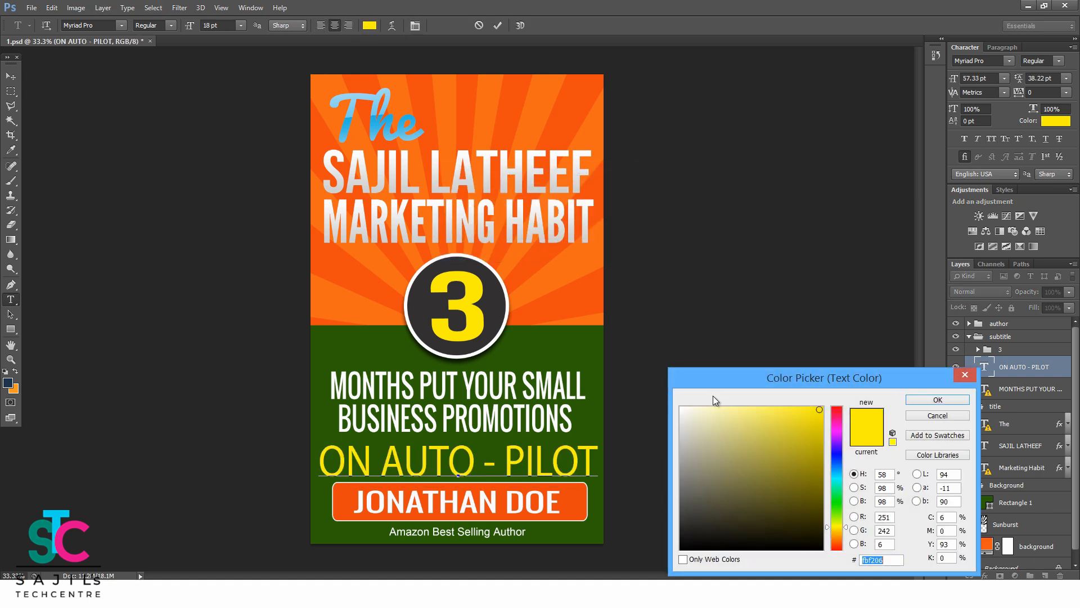
left_click(783, 441)
left_click(932, 415)
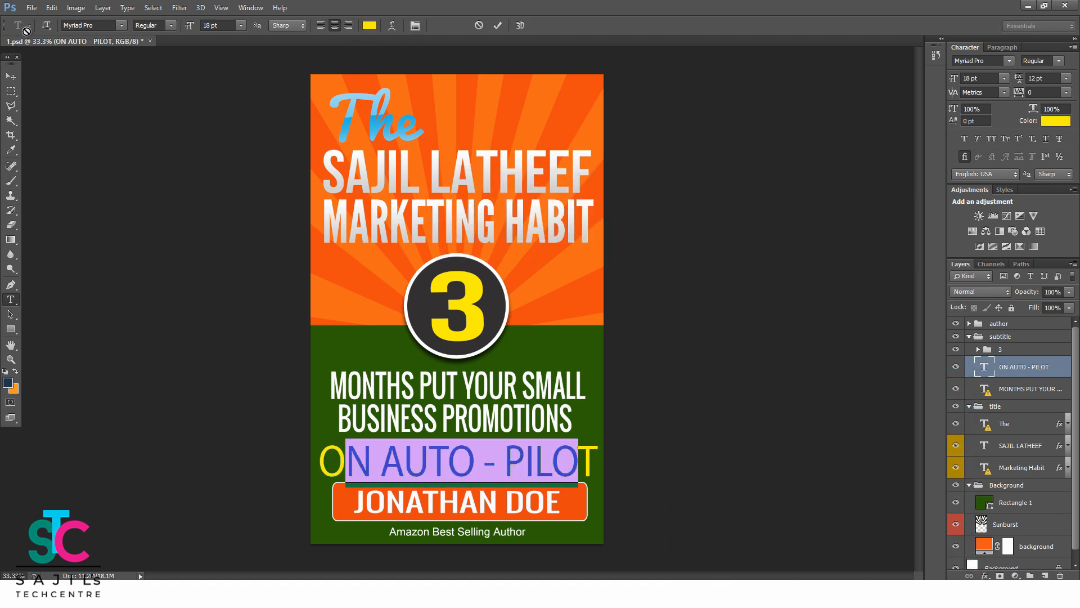
left_click(11, 75)
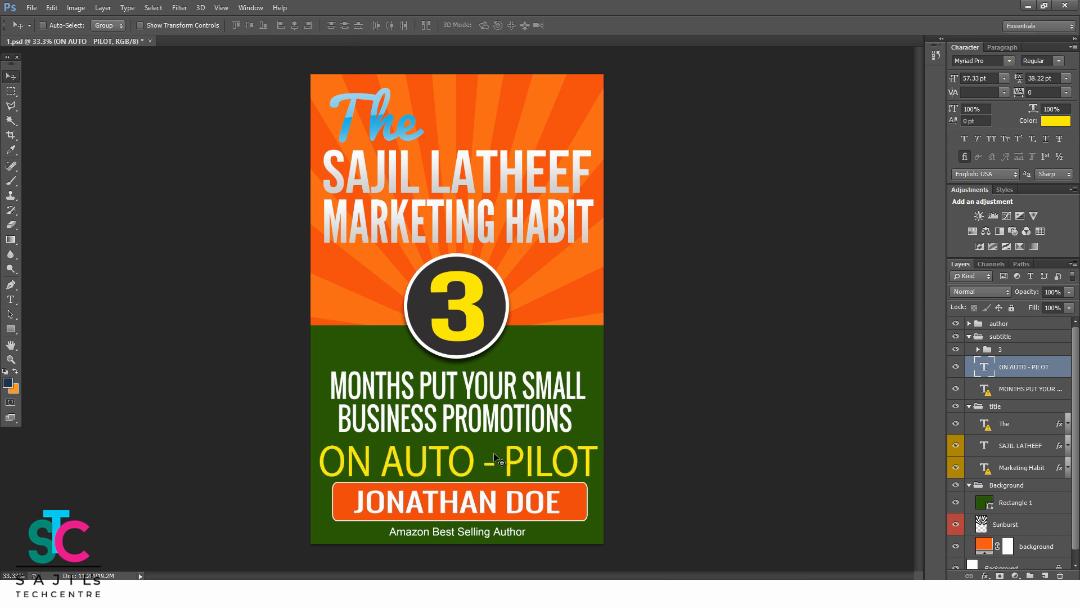
key("ctrl+z")
Step: Select the shape layer behind the author name and toggle its visibility to check which element it is
right_click(578, 495)
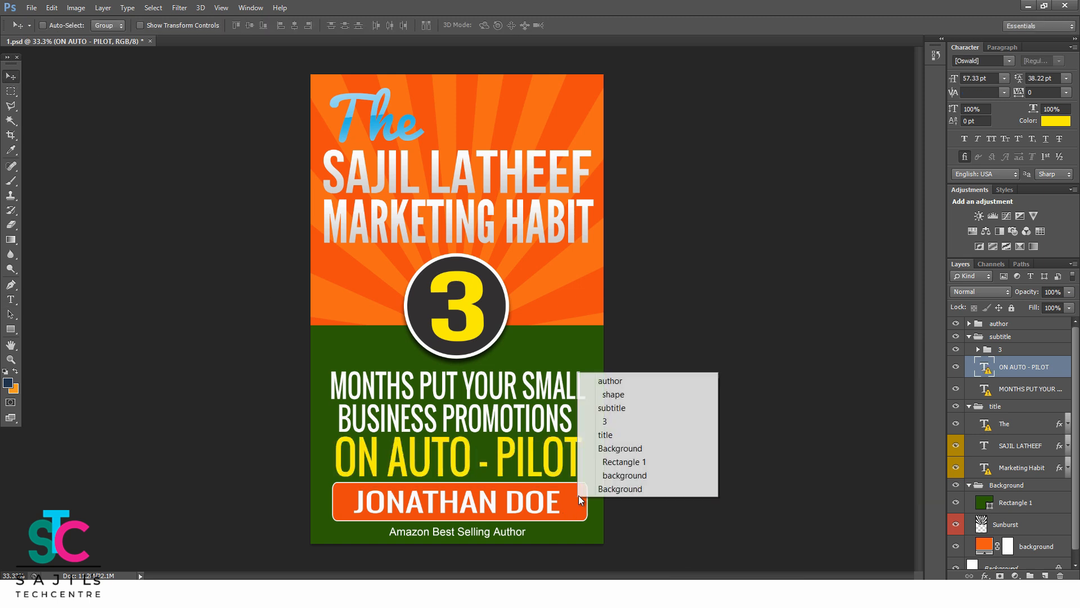
left_click(613, 394)
left_click(955, 386)
left_click(956, 386)
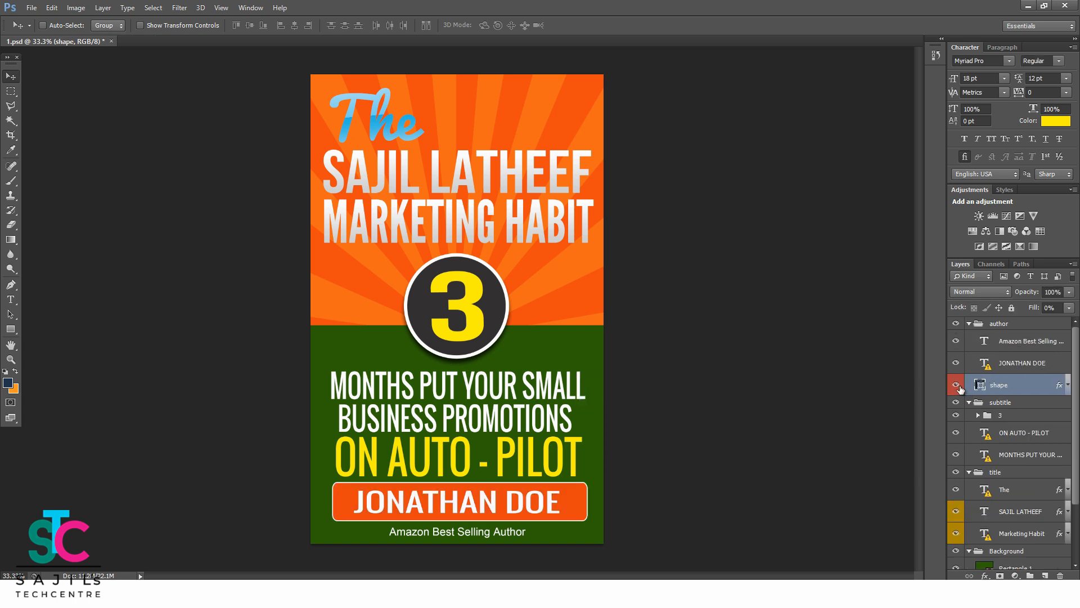
right_click(565, 496)
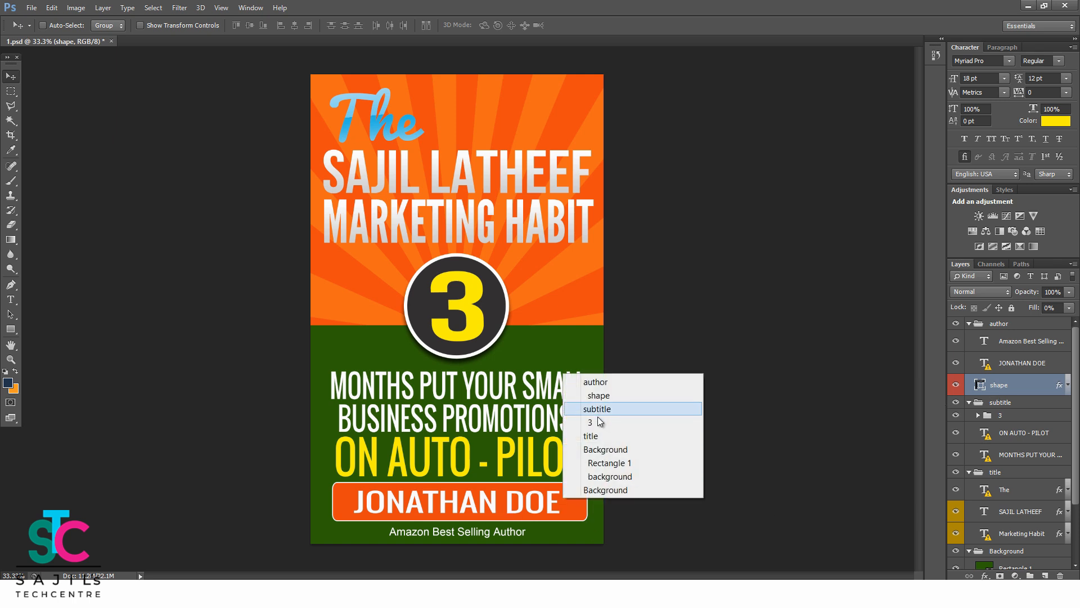
left_click(955, 391)
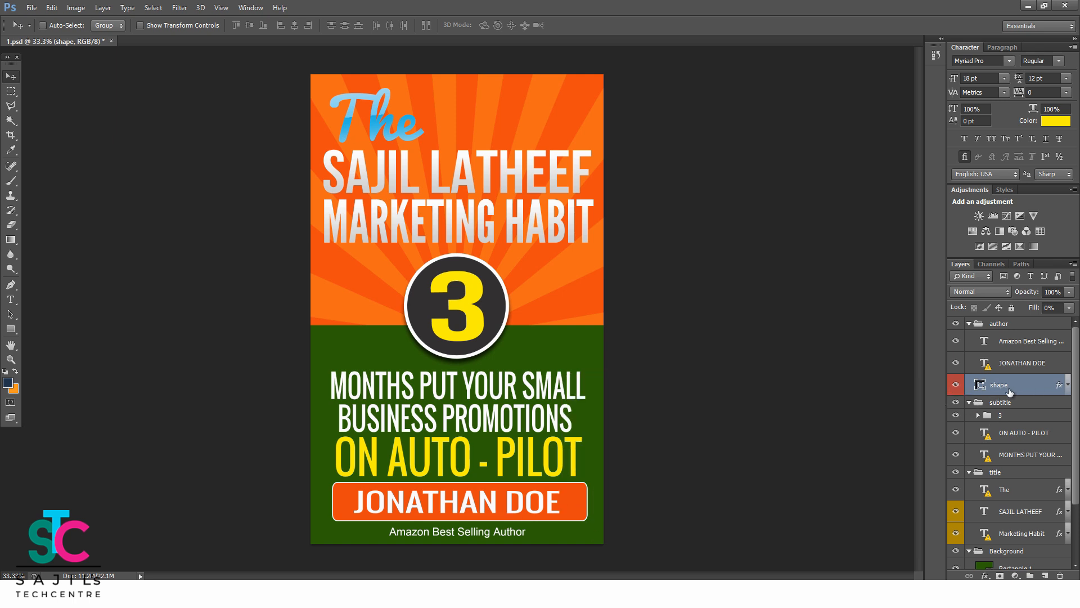
left_click(955, 385)
left_click(954, 385)
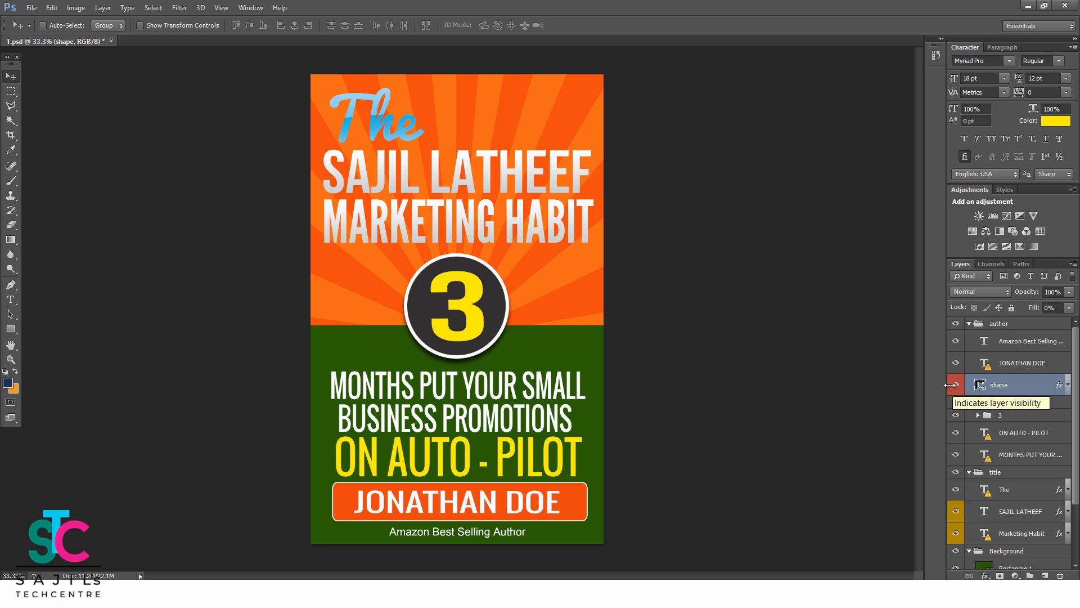
Step: Change the background fill layer's colour to teal #02a88f
scroll(954, 389, "down", 3)
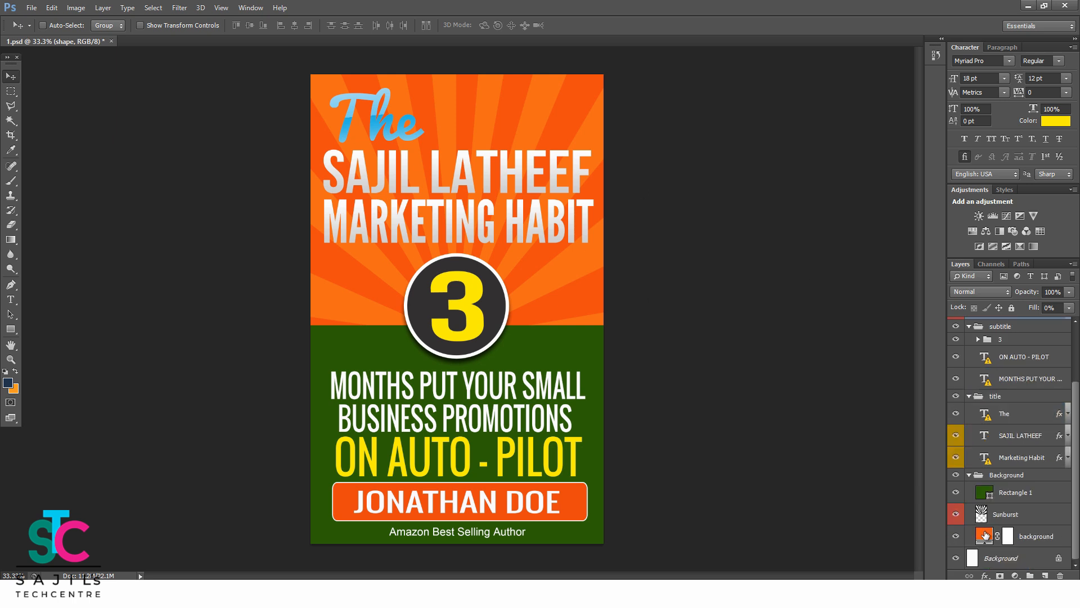
double_click(985, 534)
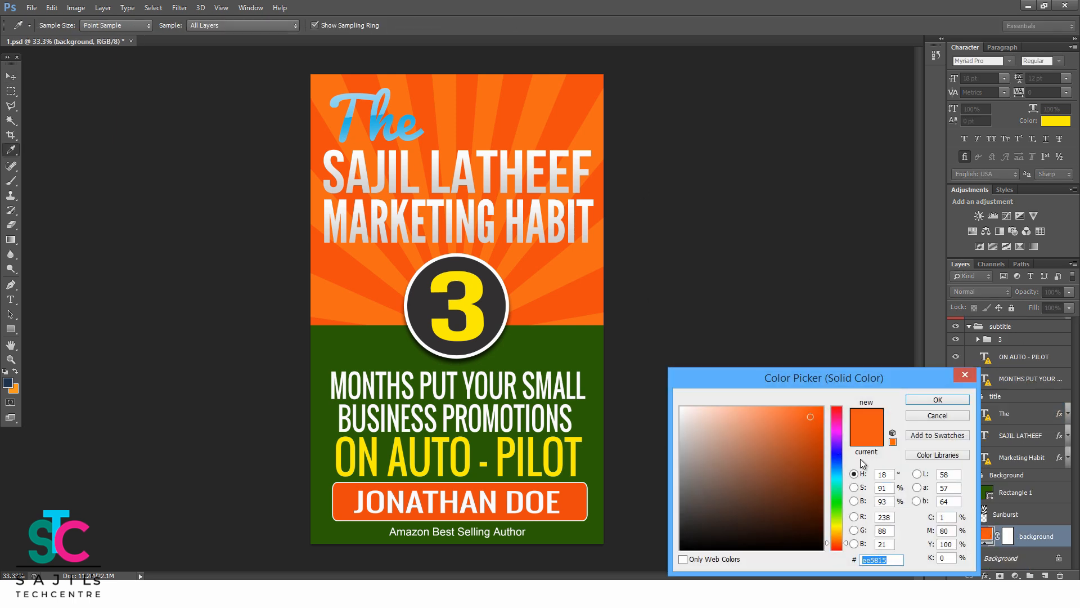
left_click(838, 482)
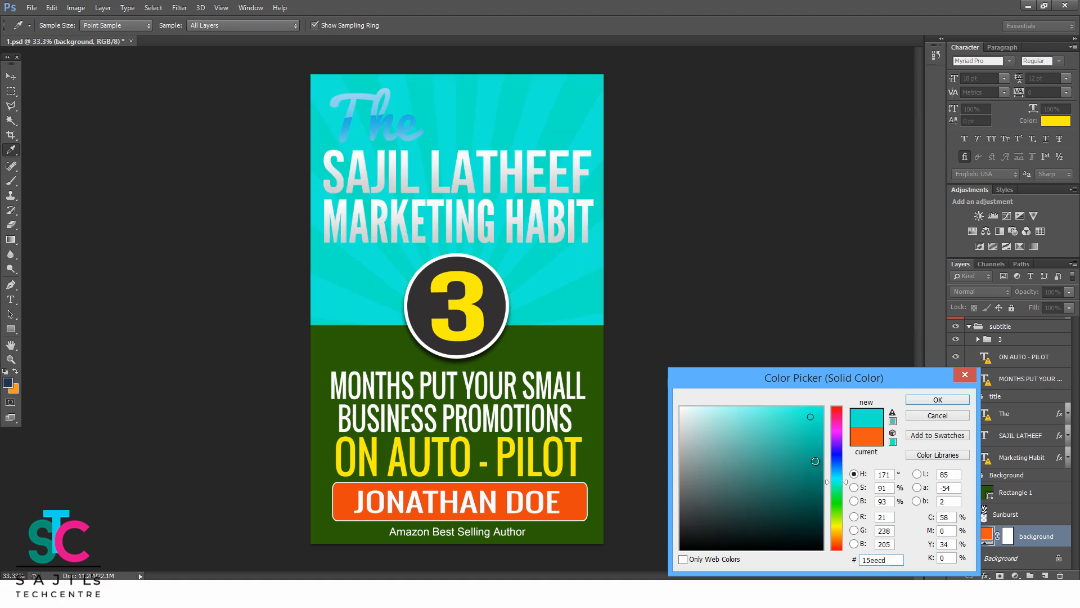
left_click_drag(815, 461, 816, 461)
left_click(821, 454)
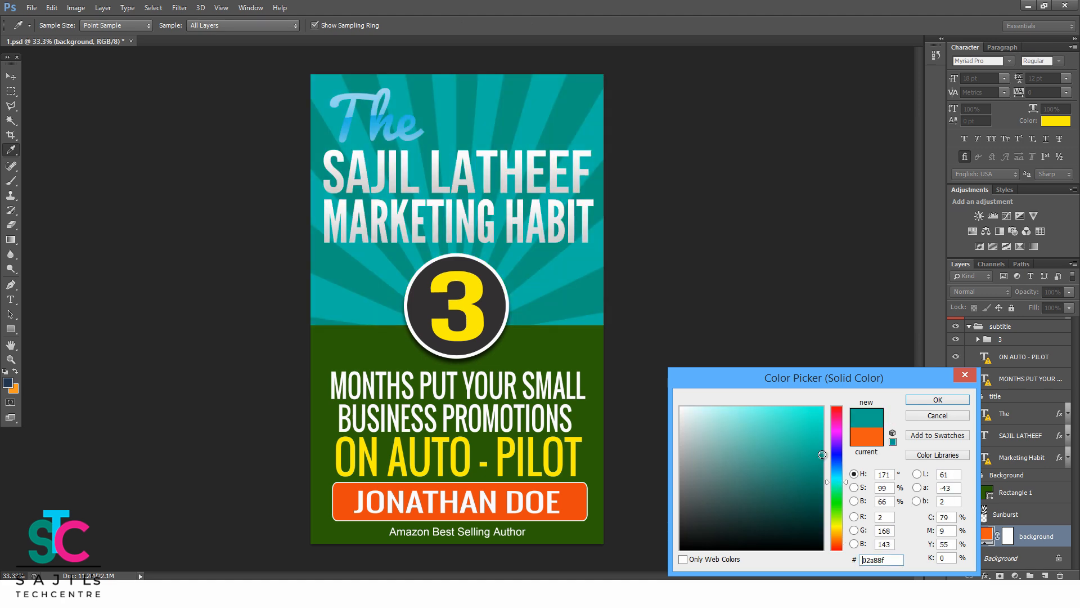
left_click(930, 400)
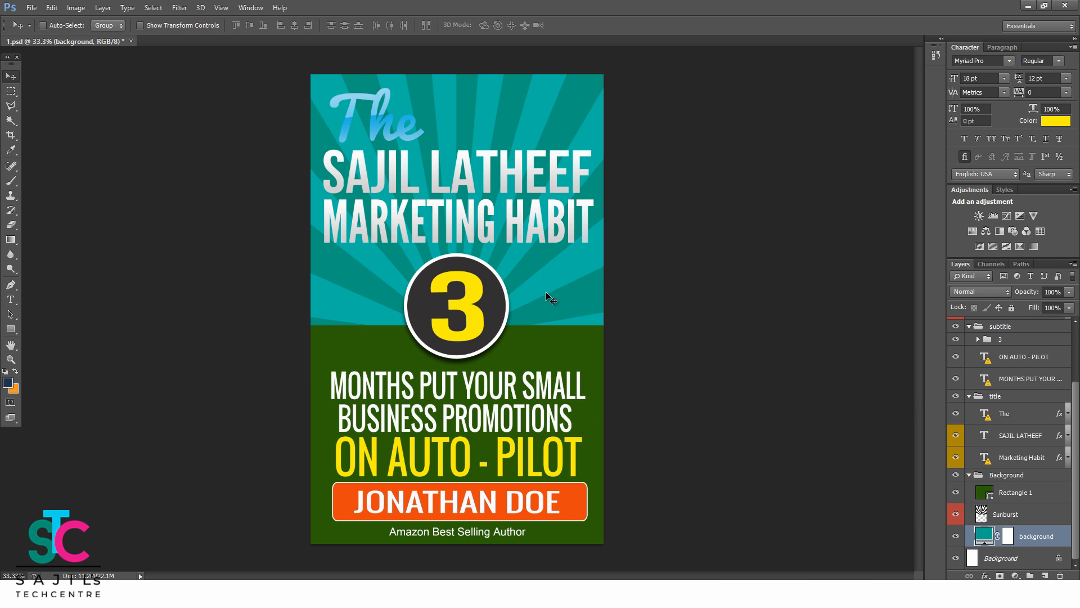
Step: Open photo.png and convert it to Grayscale mode
left_click(31, 9)
left_click(48, 35)
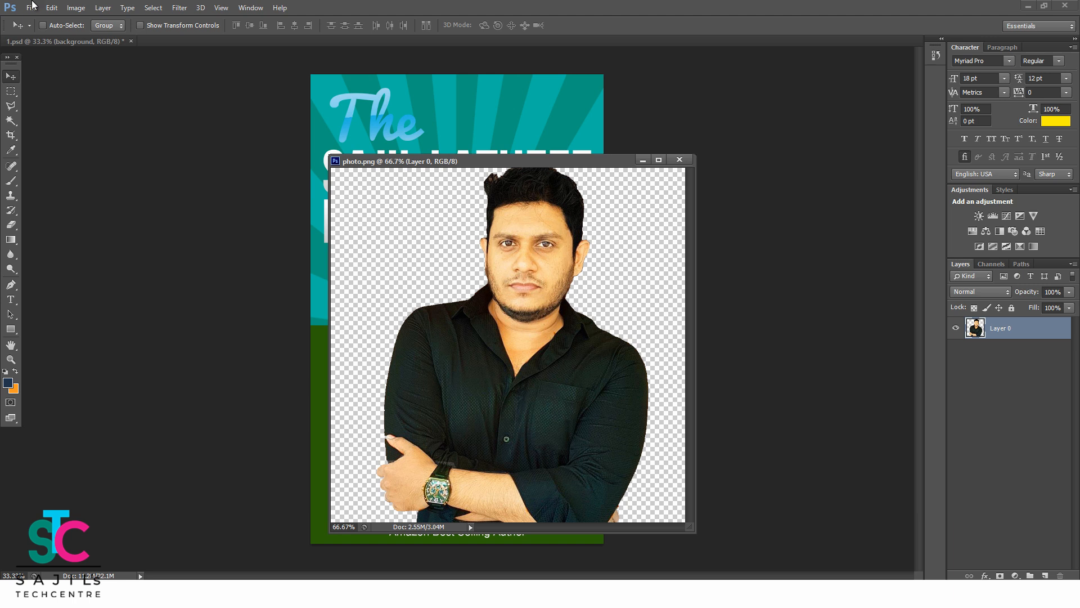
left_click(76, 8)
mouse_move(81, 20)
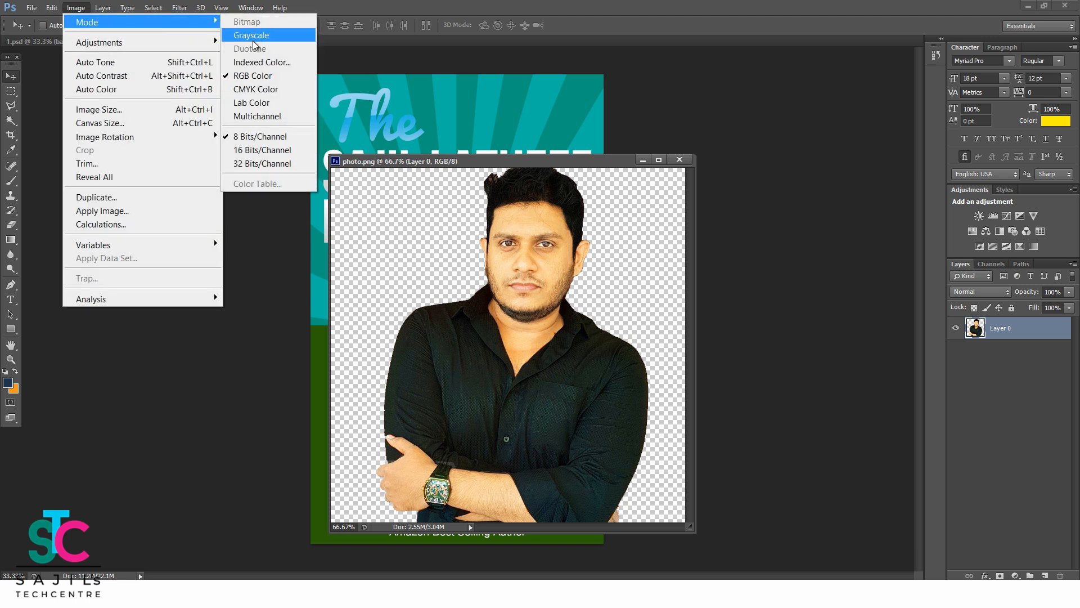
left_click(251, 35)
left_click(501, 238)
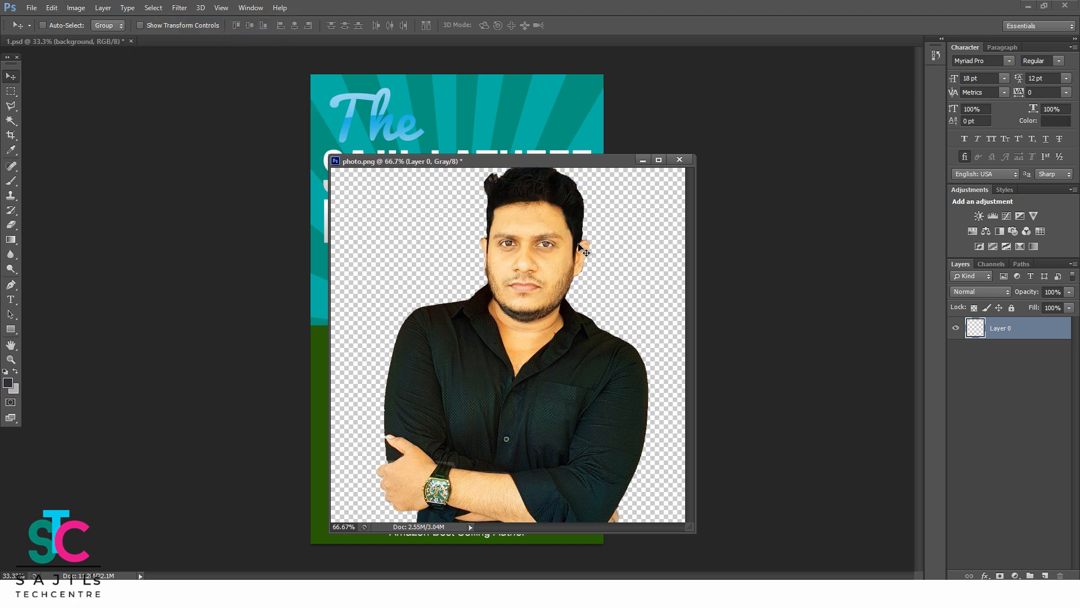
Step: Copy the grayscale portrait into the cover document and close photo.png without saving it
left_click_drag(534, 160, 818, 162)
left_click_drag(765, 352, 525, 316)
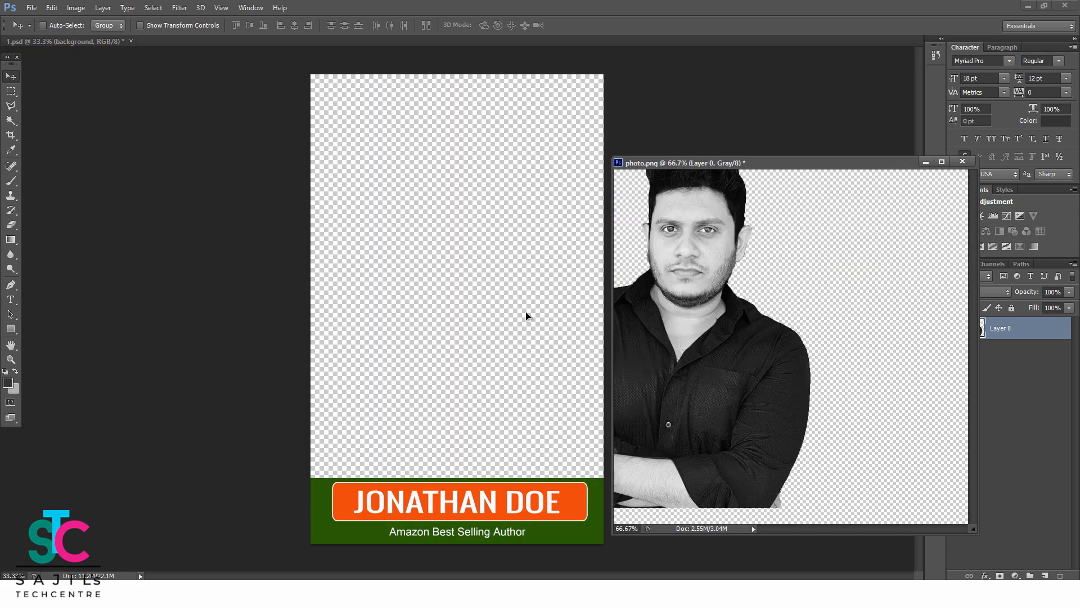
left_click(962, 162)
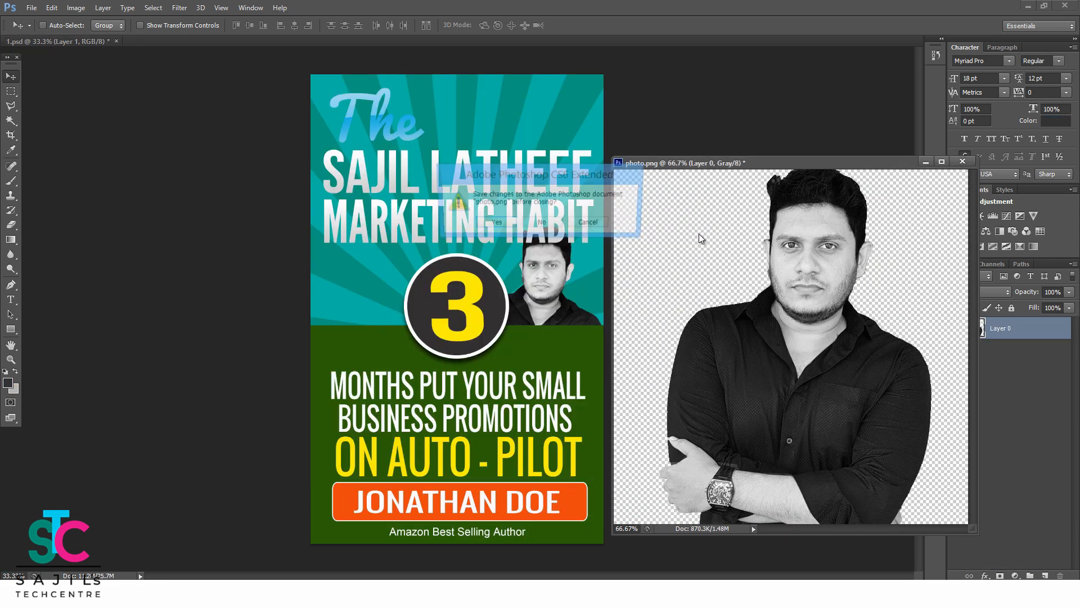
left_click(554, 225)
Step: Move the portrait up beside the cover title and scale it up to fill the right side above the green area
left_click_drag(550, 281, 548, 106)
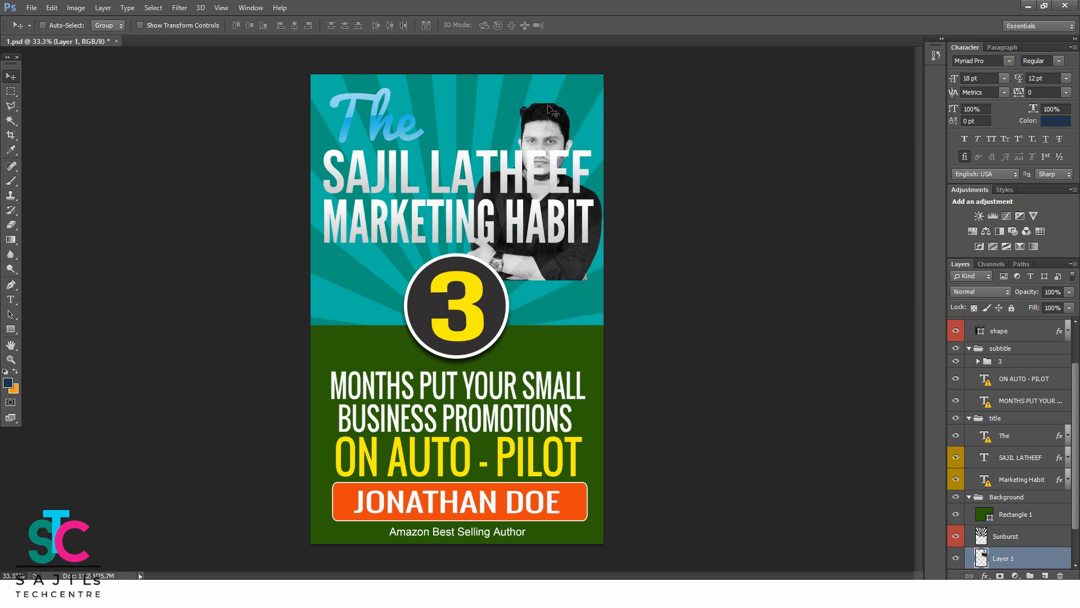
left_click(57, 12)
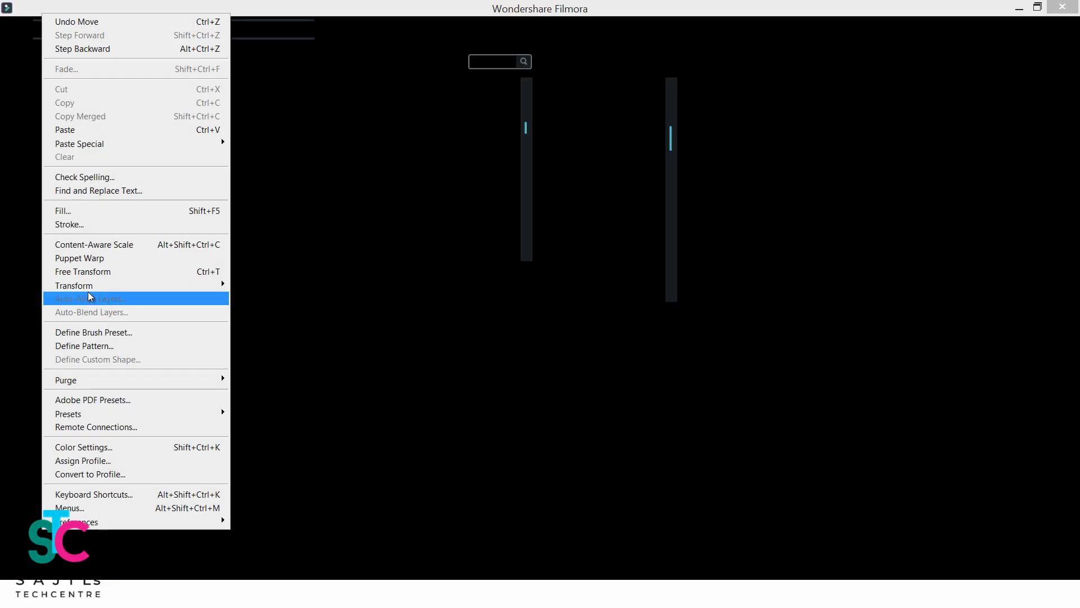
mouse_move(90, 285)
left_click(251, 304)
left_click_drag(551, 245, 552, 248)
key("Return")
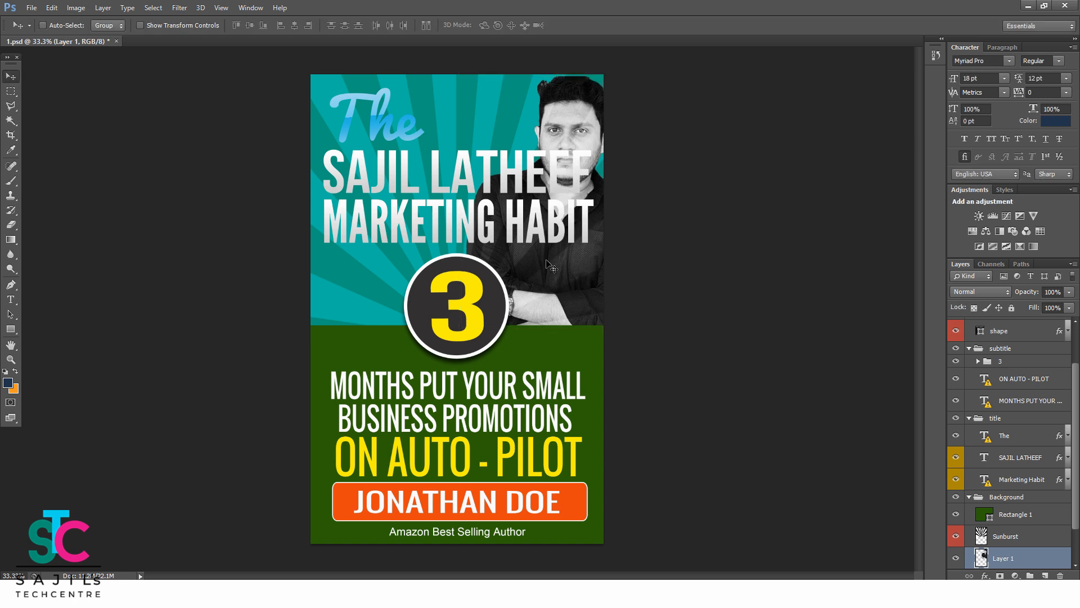
Step: Select the Marketing Habit text layer on the cover and hide it
right_click(541, 228)
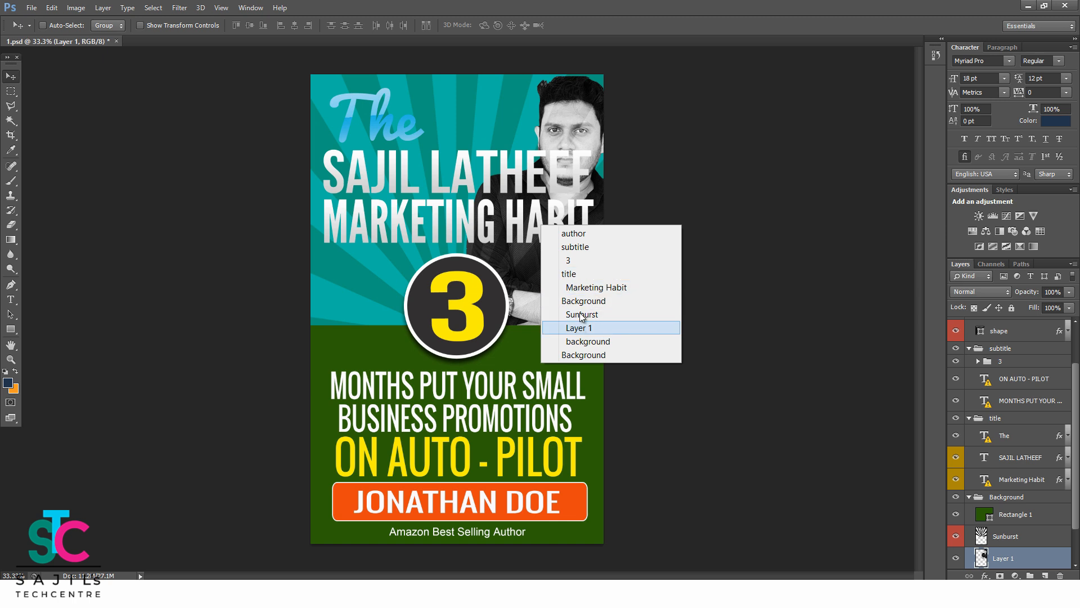
left_click(585, 288)
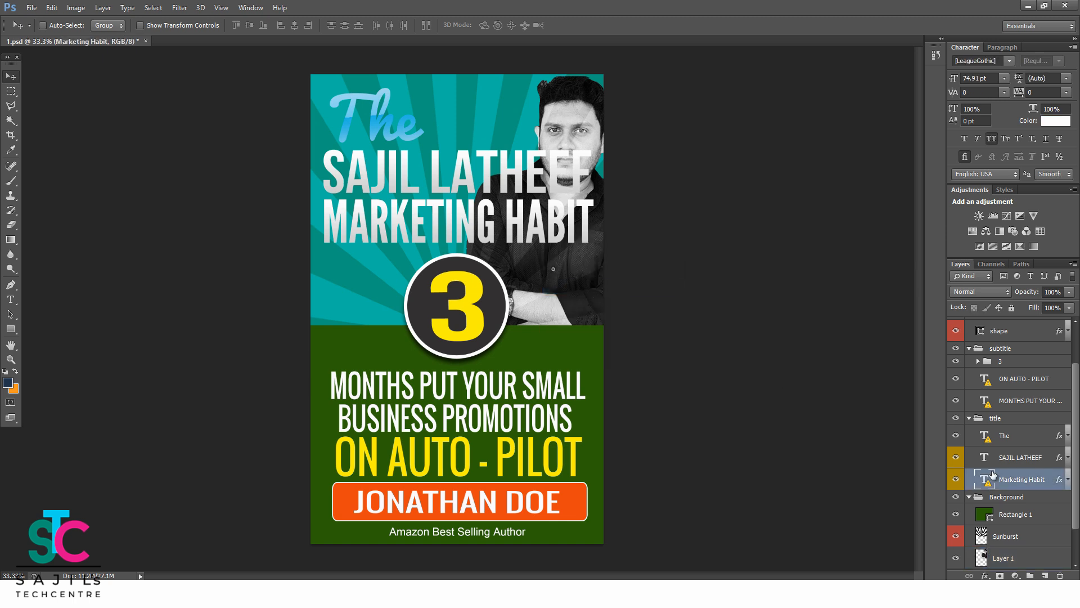
left_click(956, 478)
Step: Move the name title line and the word The down so they sit below the portrait's face
right_click(485, 169)
left_click(522, 232)
left_click_drag(505, 179, 505, 225)
right_click(404, 134)
left_click(431, 196)
left_click_drag(396, 107, 385, 164)
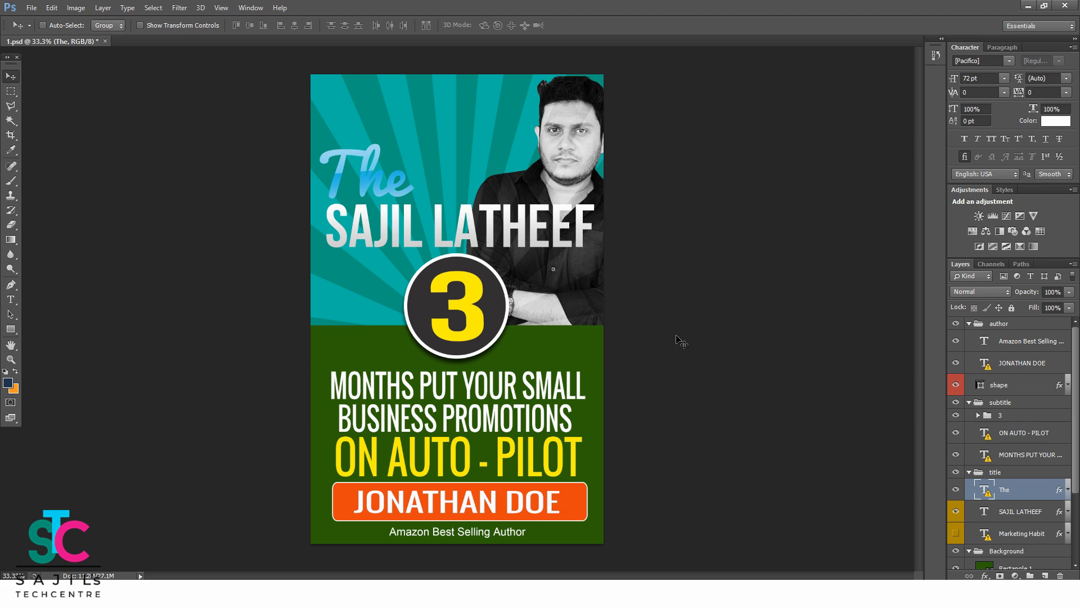
Step: Open the cover template 15.psd from the EBOOK I folder and accept the missing fonts warning
key("ctrl+o")
key("Escape")
left_click(32, 7)
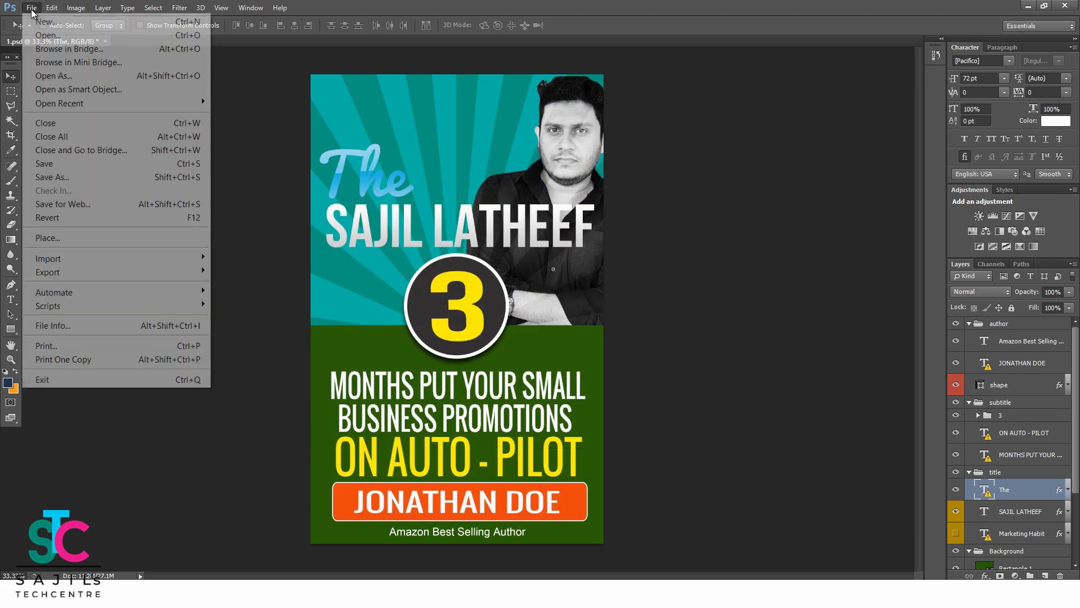
left_click(45, 33)
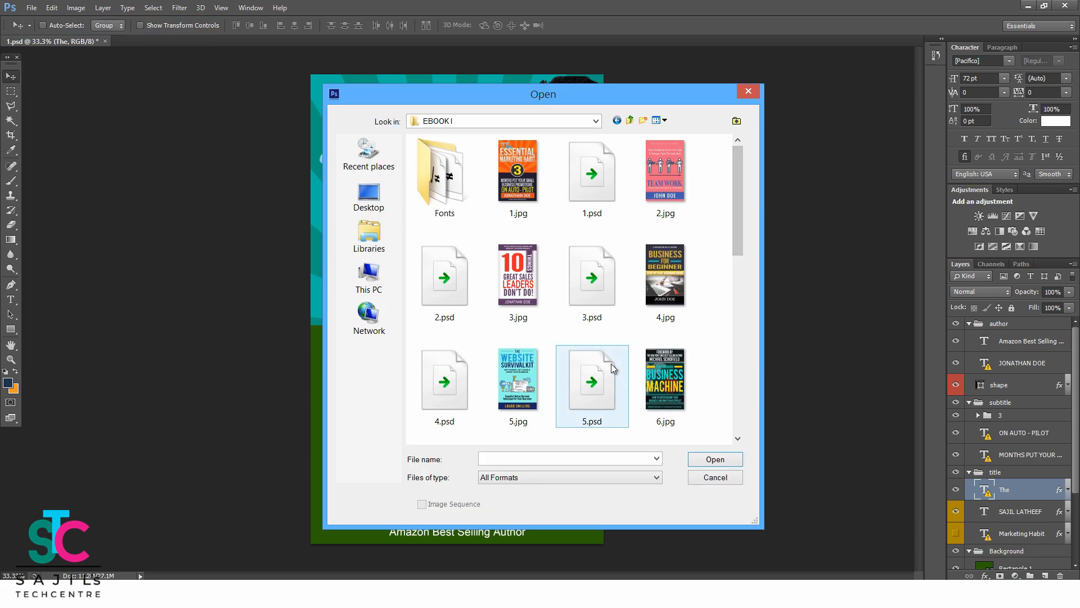
left_click_drag(742, 226, 738, 404)
double_click(593, 403)
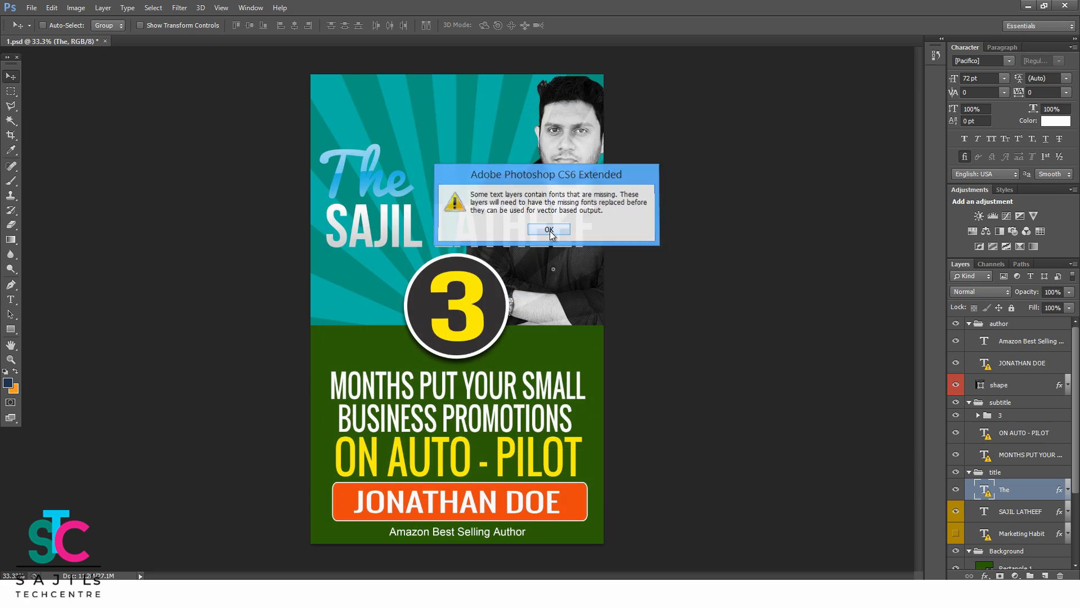
left_click(565, 230)
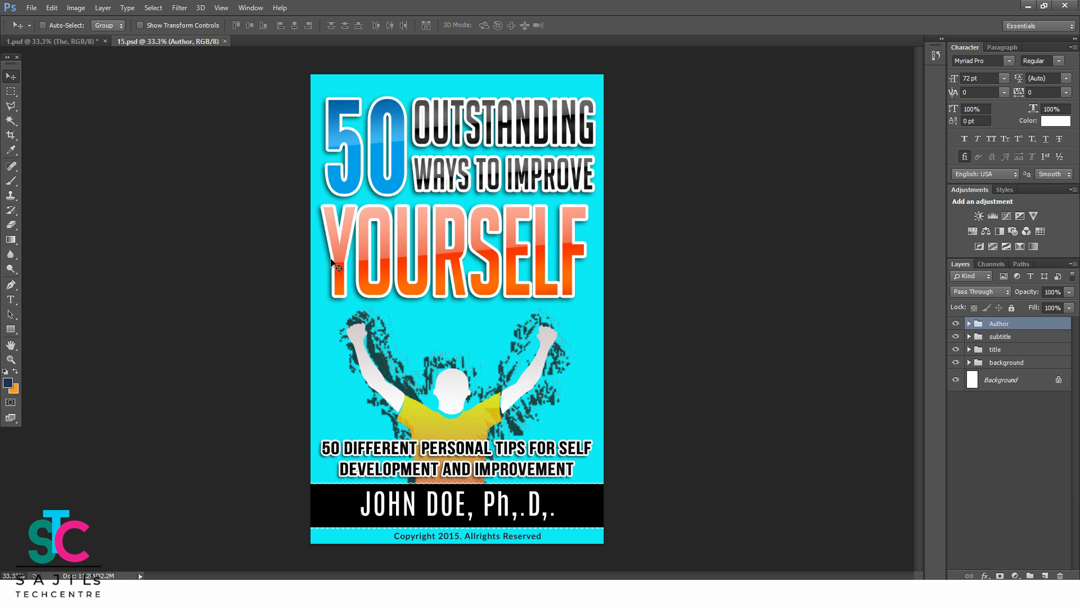
Step: Replace the YOURSELF title text with the copied name and reduce it to 118.39 pt
left_click(11, 299)
double_click(325, 247)
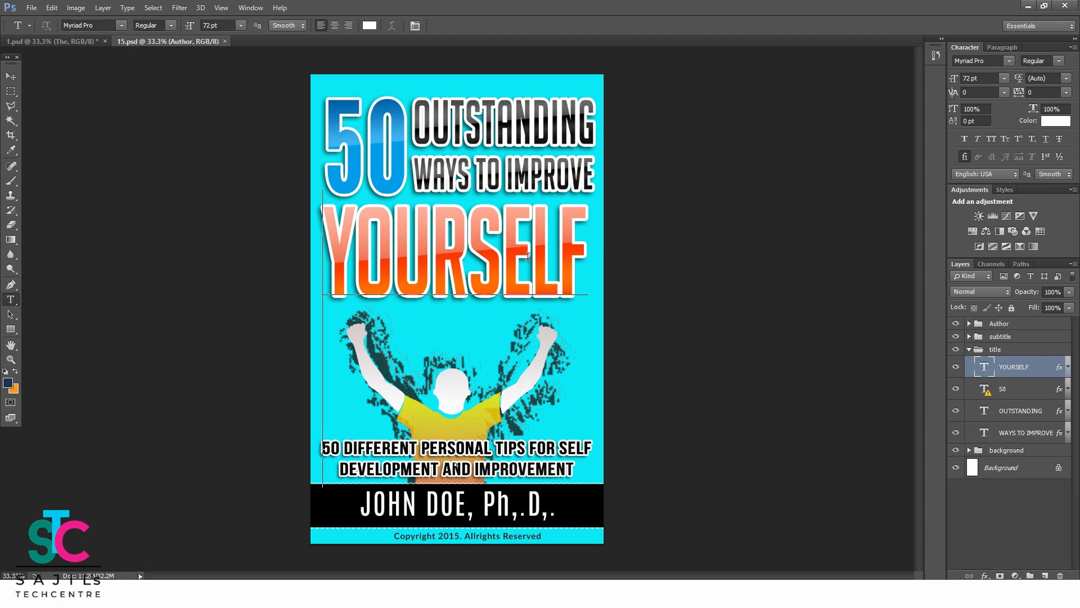
right_click(477, 293)
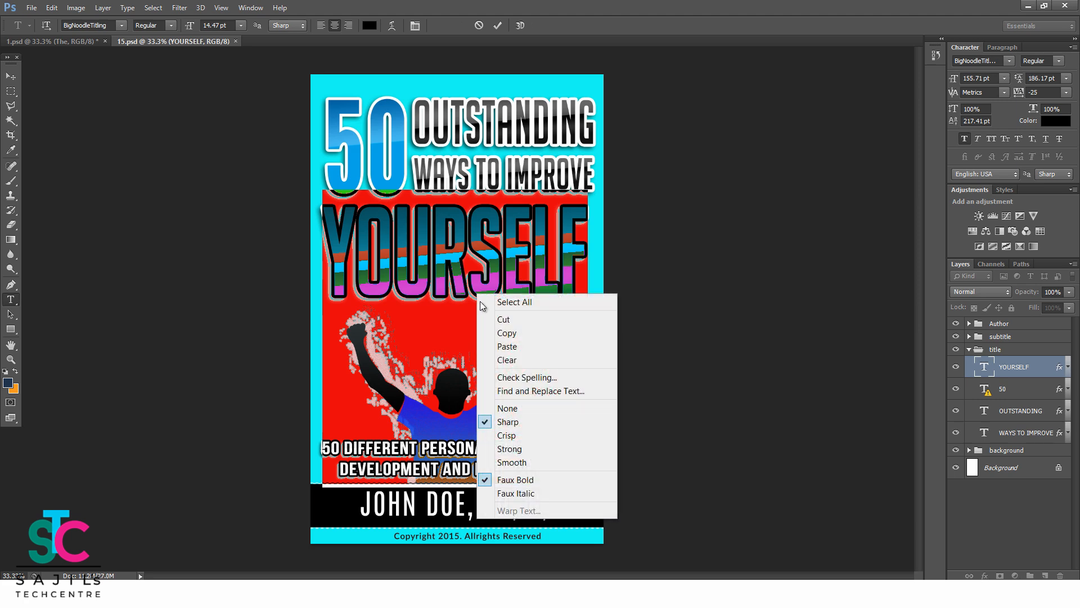
left_click(506, 346)
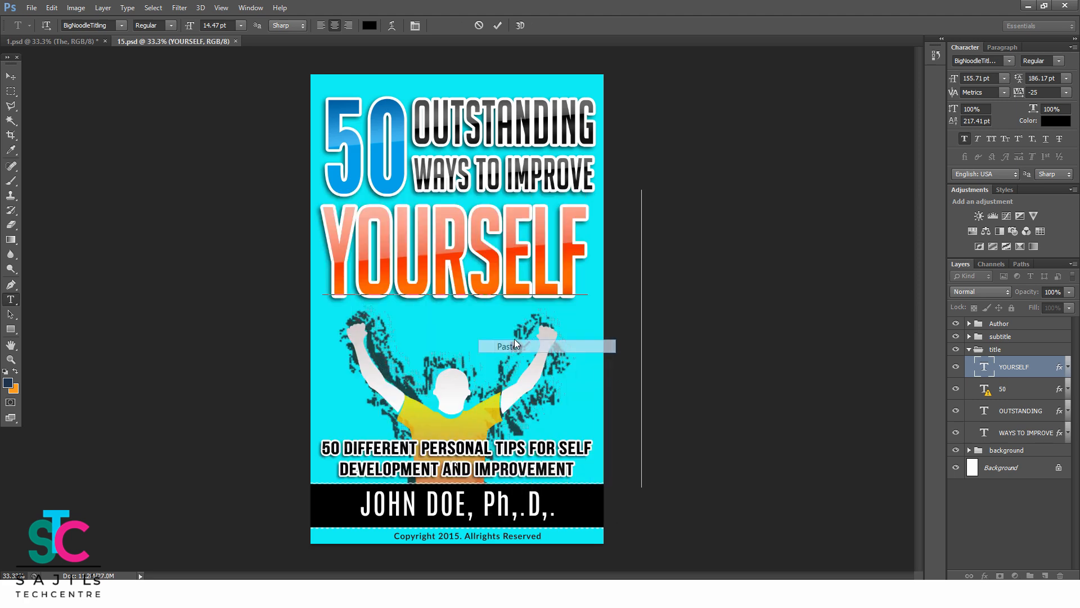
key("ctrl+Return")
key("v")
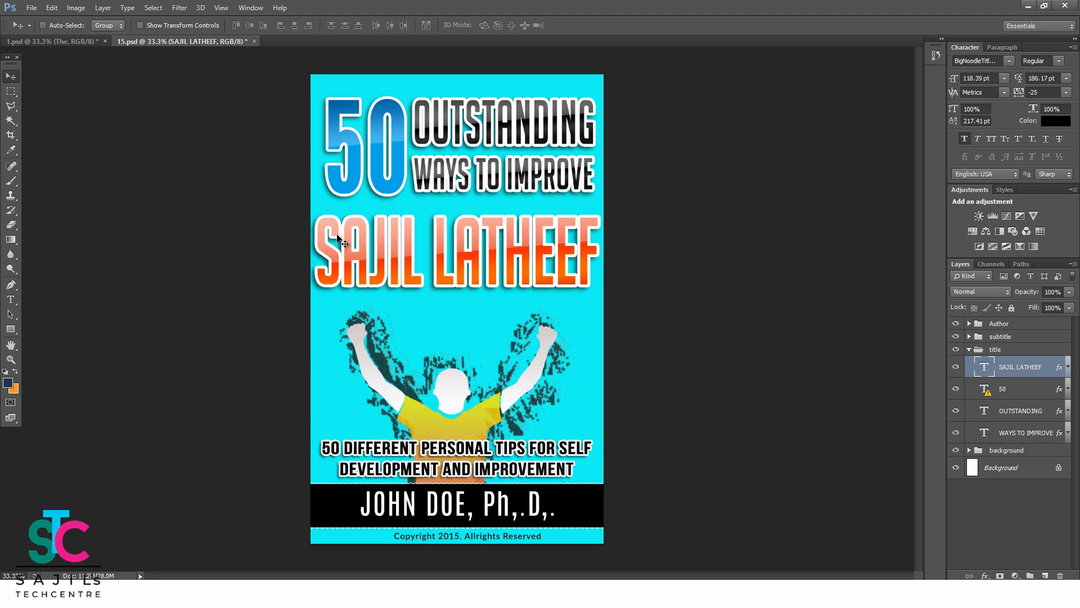
Step: Check which layer effects are applied to the replaced name title layer
right_click(407, 258)
left_click(401, 273)
left_click(988, 573)
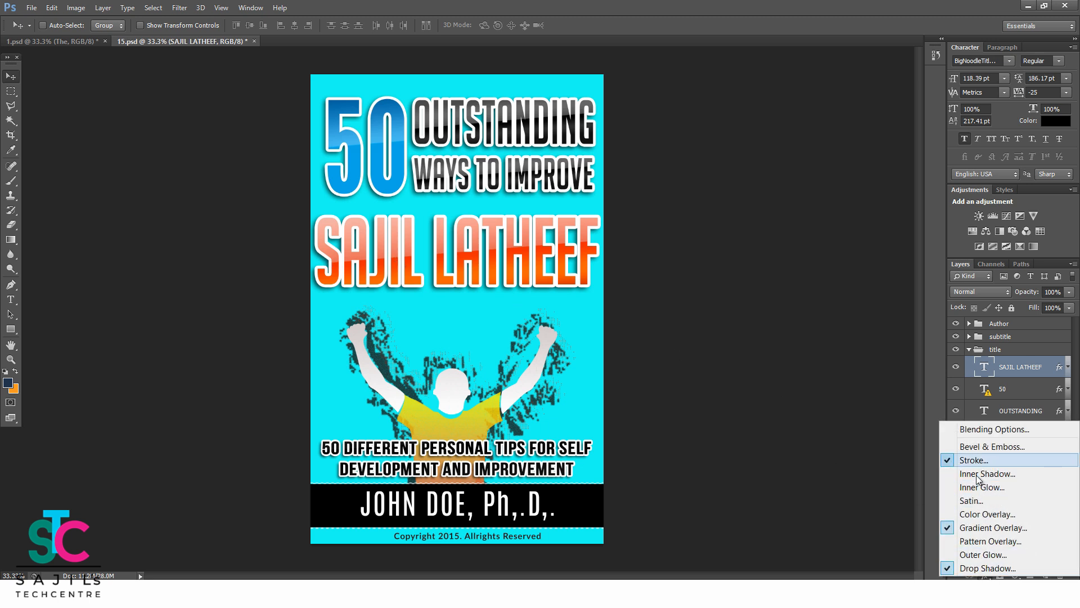
left_click(458, 264)
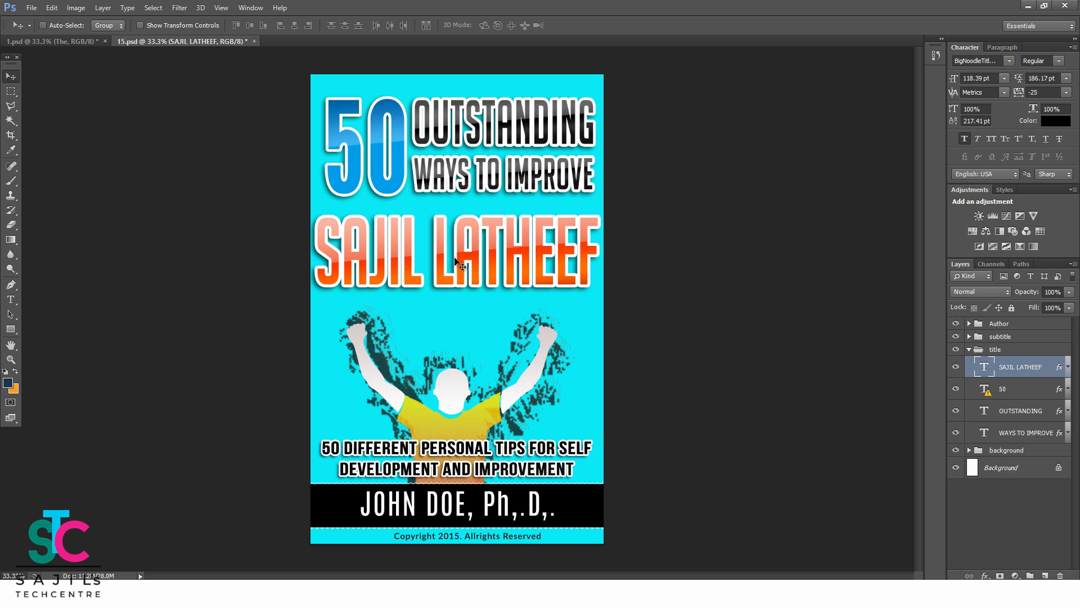
Step: Recolour the solid fill layer in the cover's background group to orange #ffb108
right_click(596, 370)
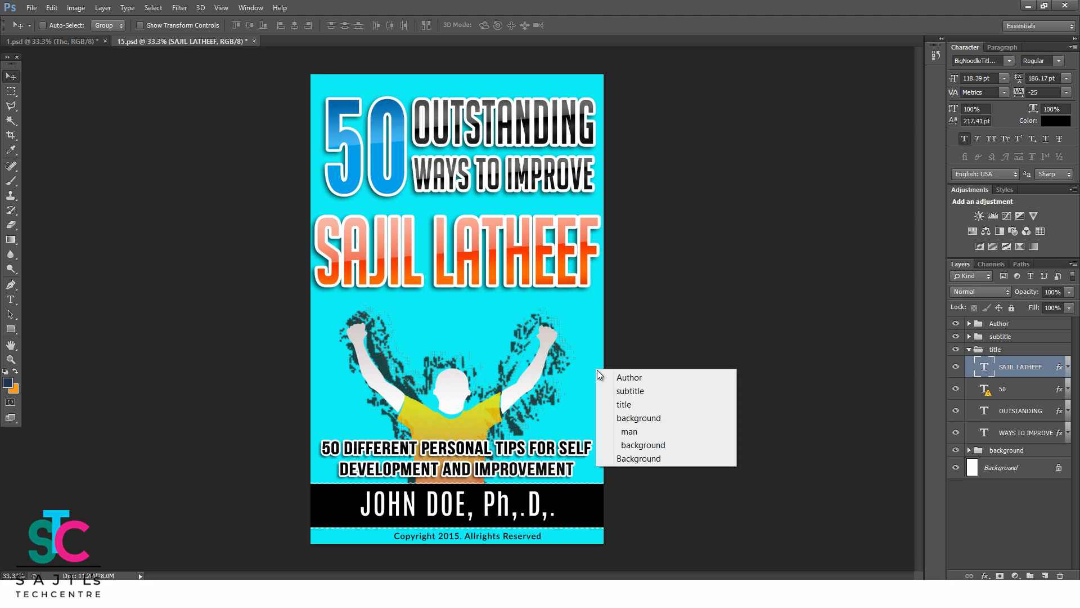
left_click(632, 419)
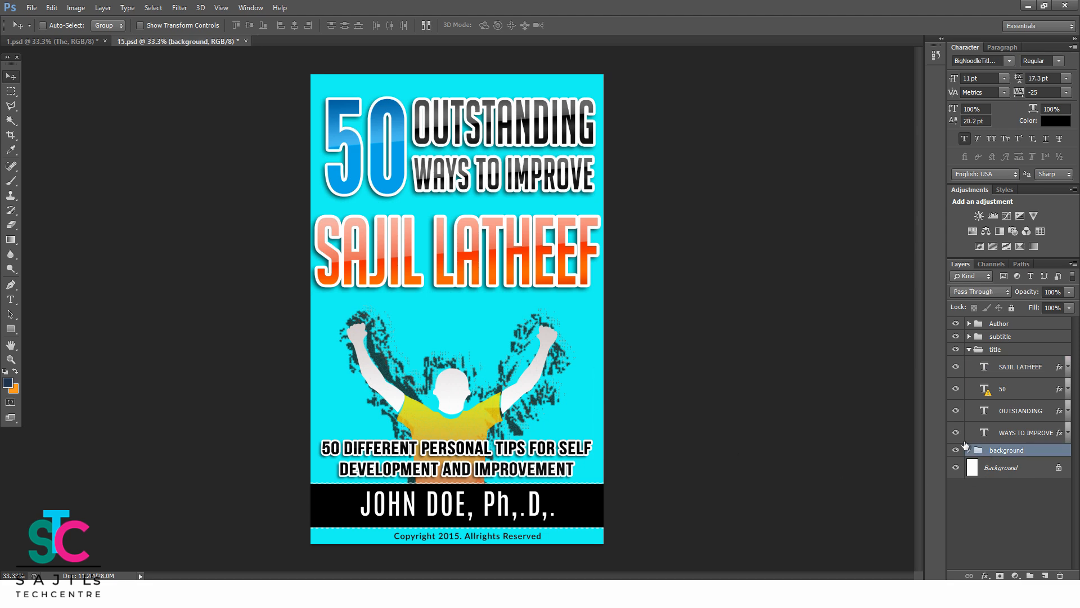
left_click(969, 450)
double_click(986, 479)
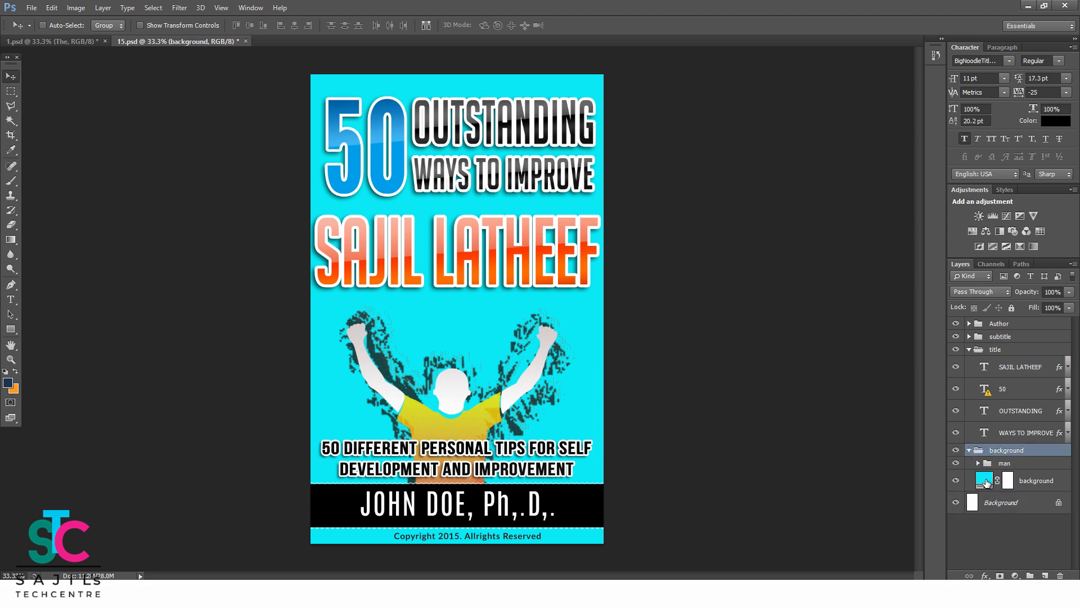
left_click_drag(836, 509, 835, 520)
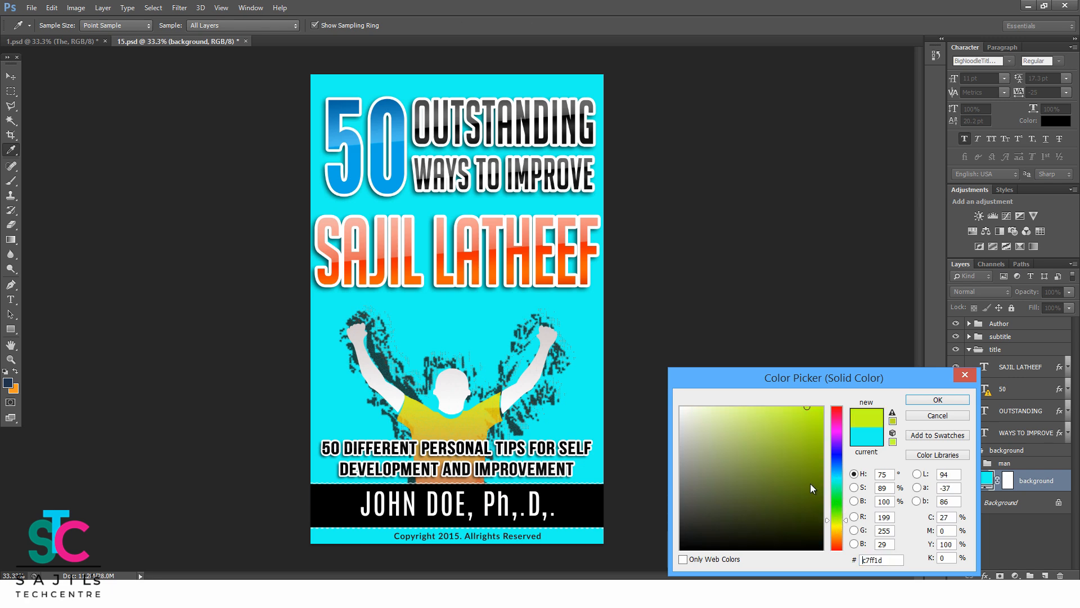
left_click(804, 462)
left_click_drag(803, 461, 819, 407)
left_click(840, 529)
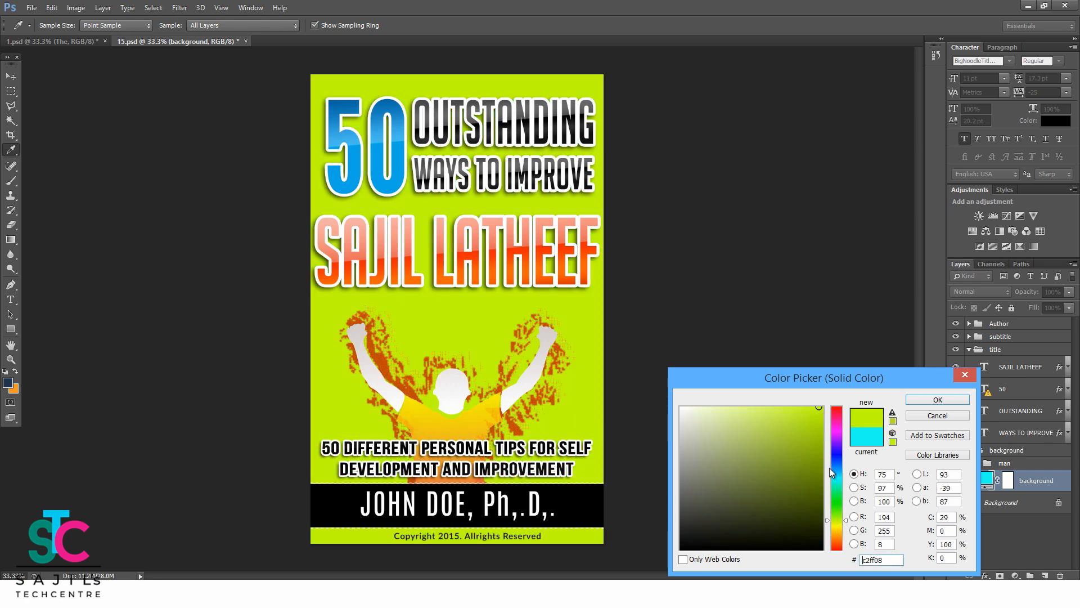
left_click_drag(841, 532, 840, 535)
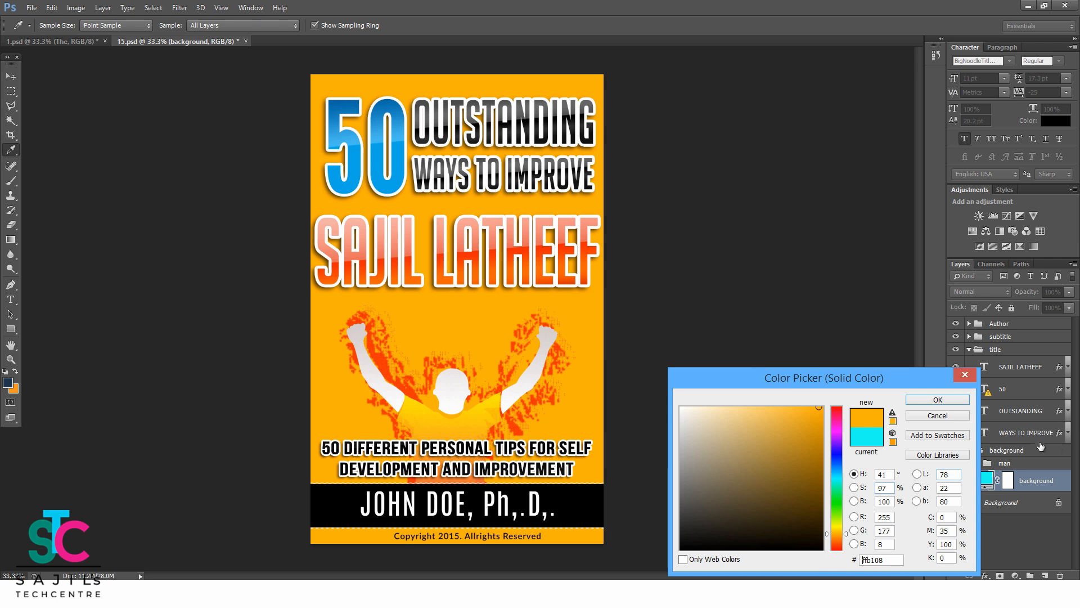
left_click(949, 402)
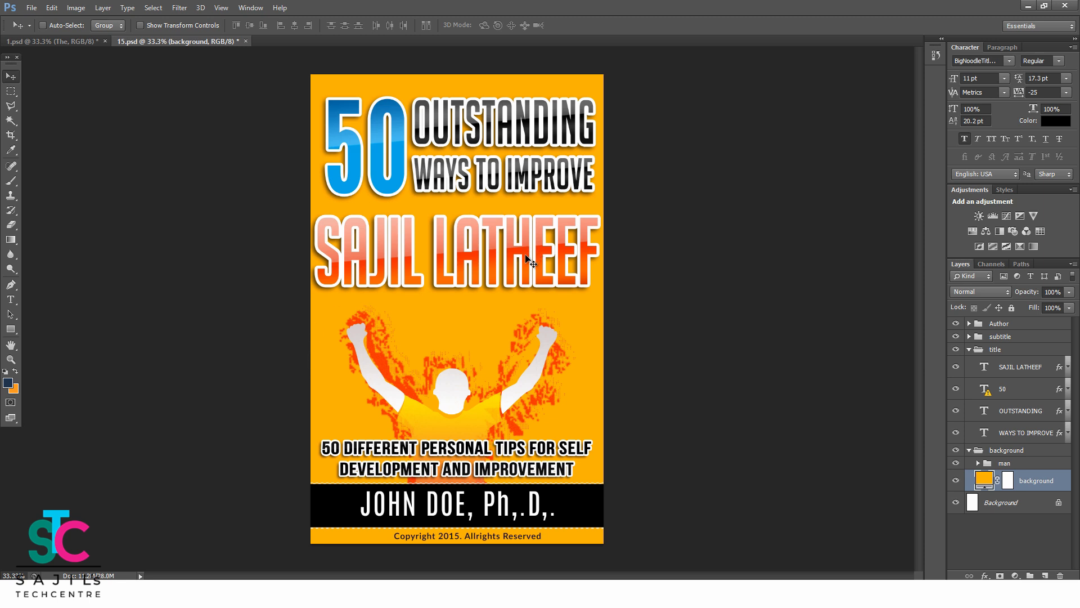
Step: Select the whole name title line with the Type tool and leave text editing without changing it
right_click(441, 283)
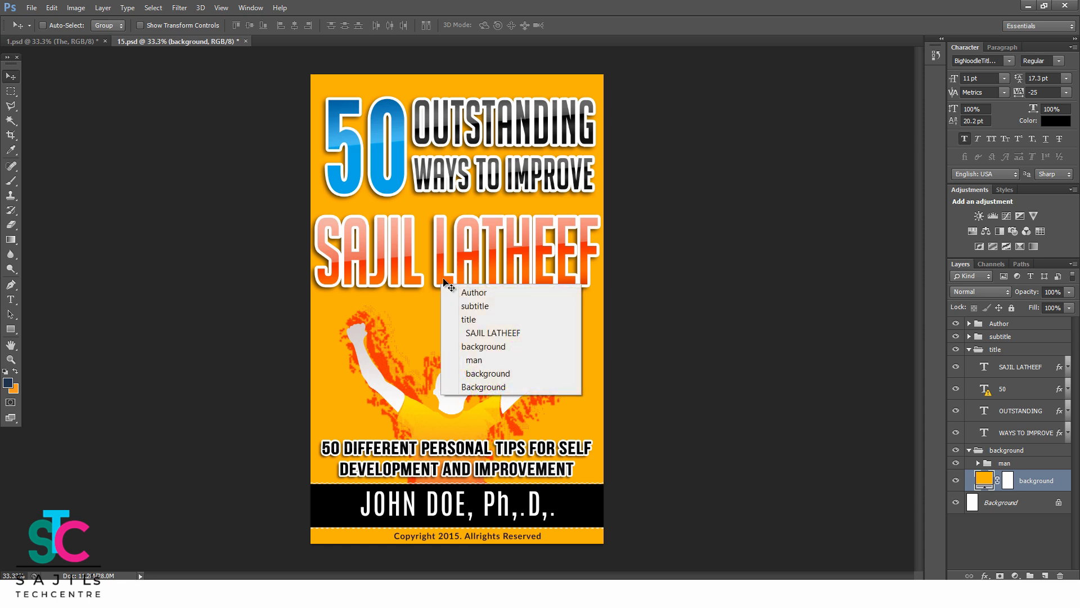
key("Escape")
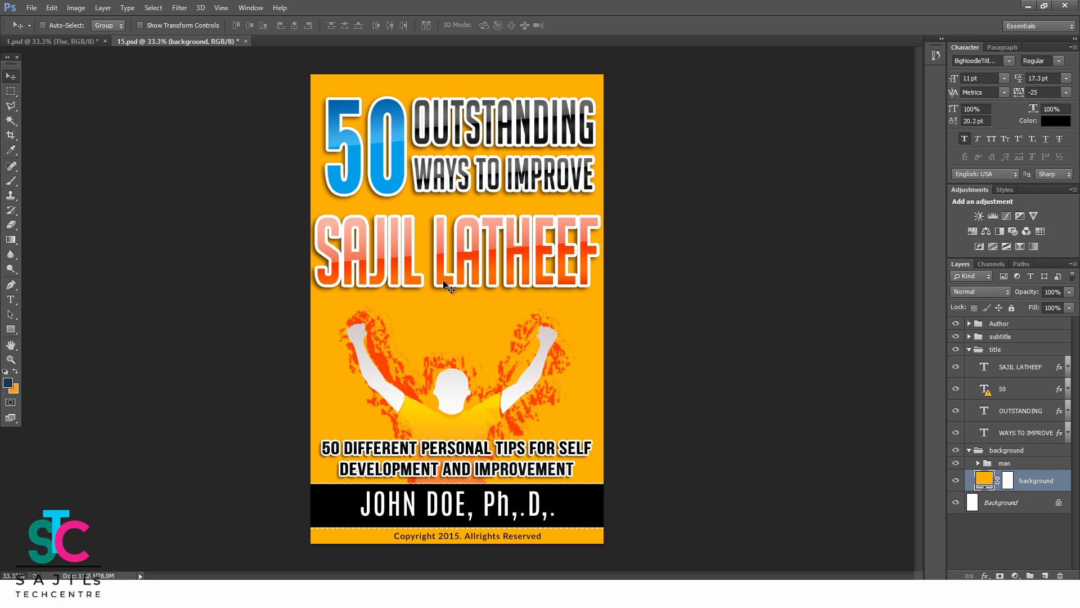
left_click(381, 282)
left_click(12, 300)
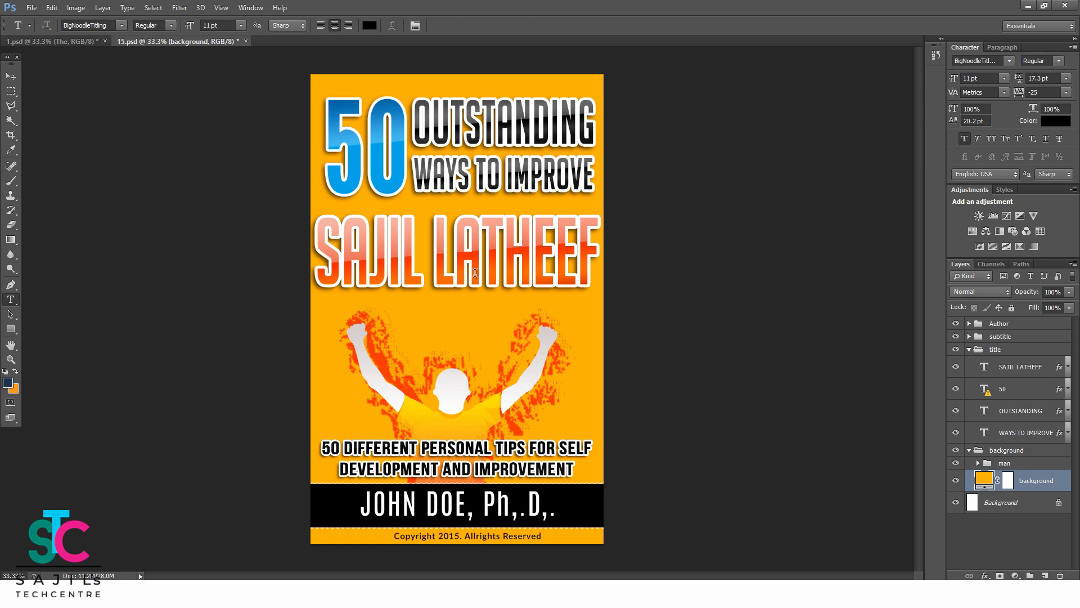
left_click(9, 83)
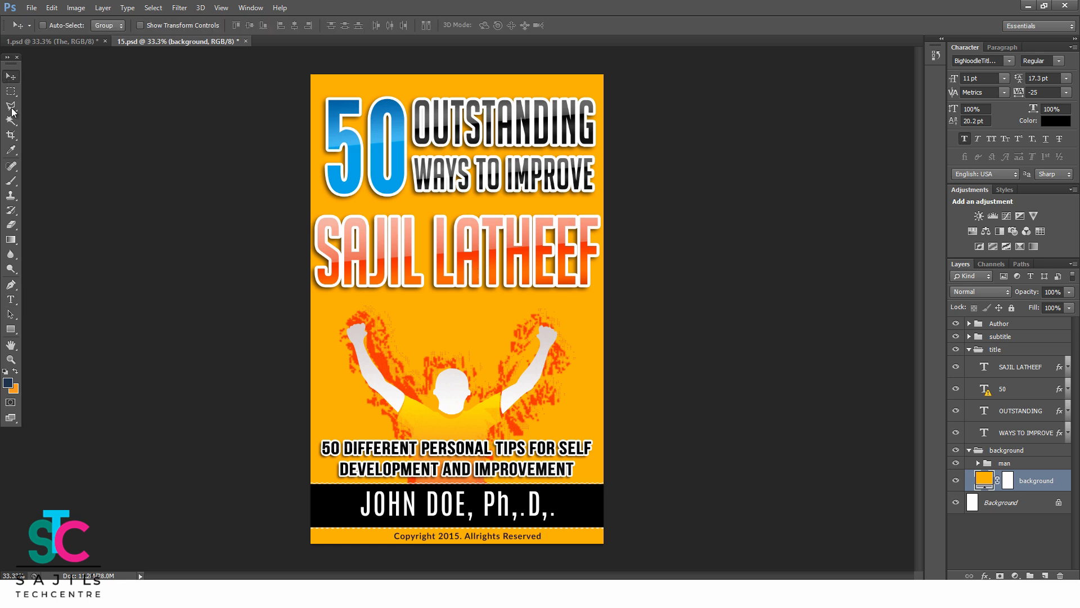
left_click(13, 300)
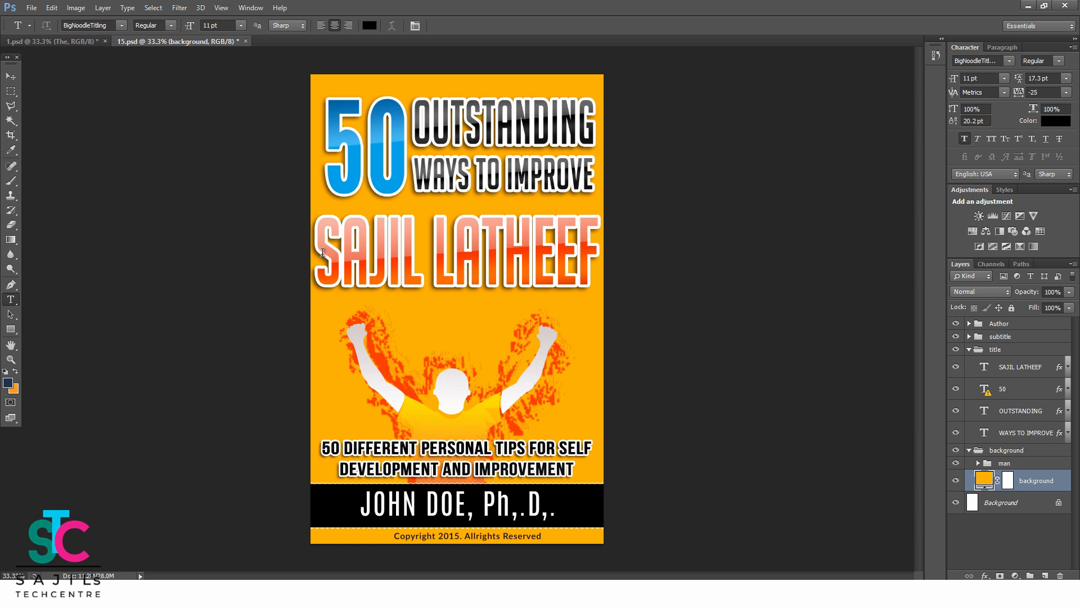
left_click_drag(324, 255, 612, 279)
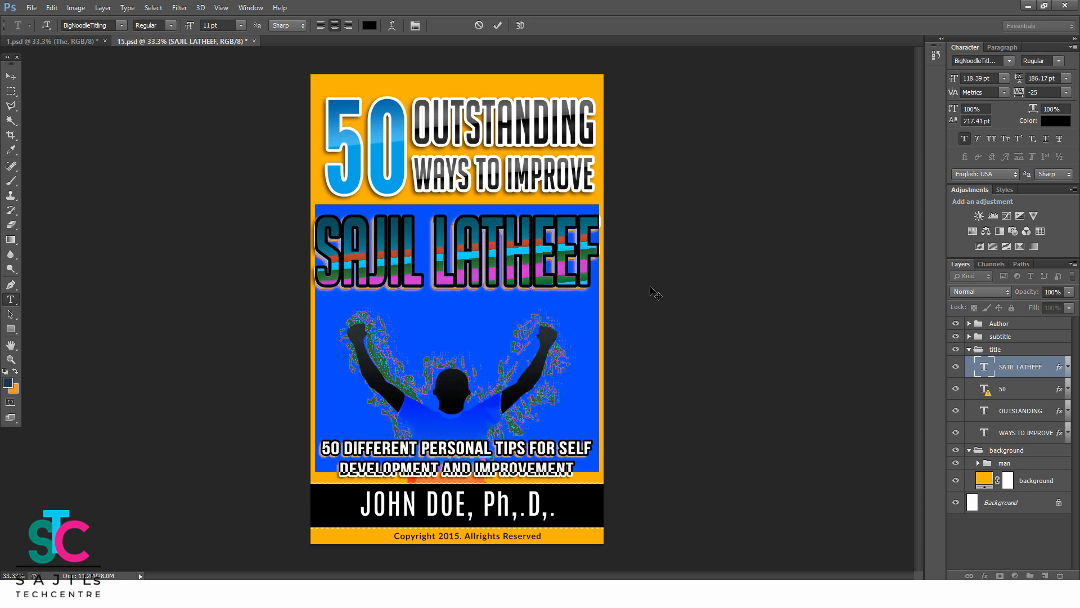
left_click(595, 246)
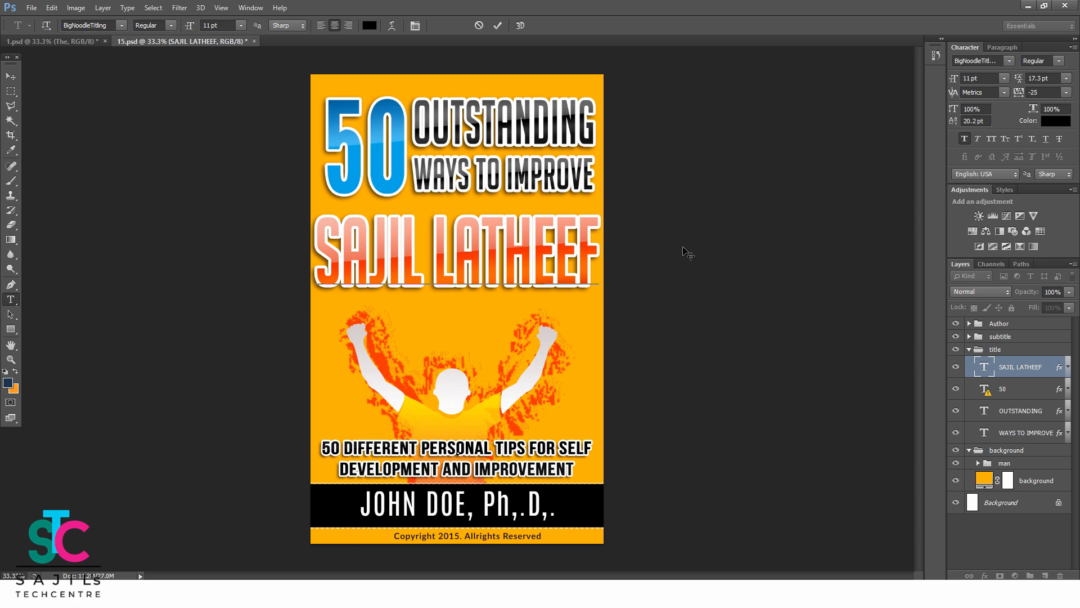
left_click(11, 76)
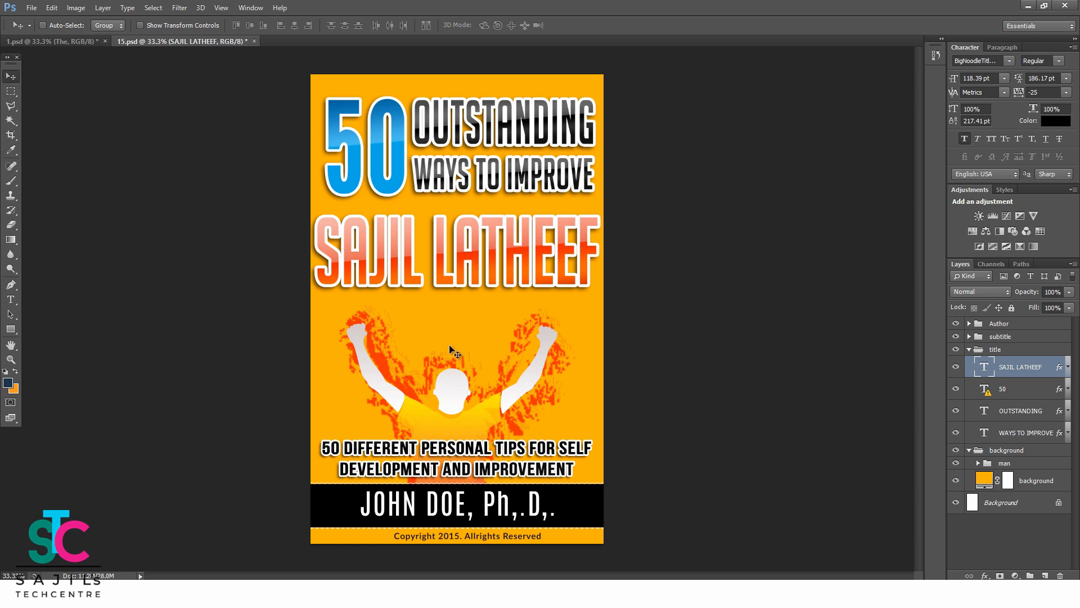
Step: Find the raised-arms figure's group named man and hide it on the cover
right_click(457, 421)
left_click(505, 484)
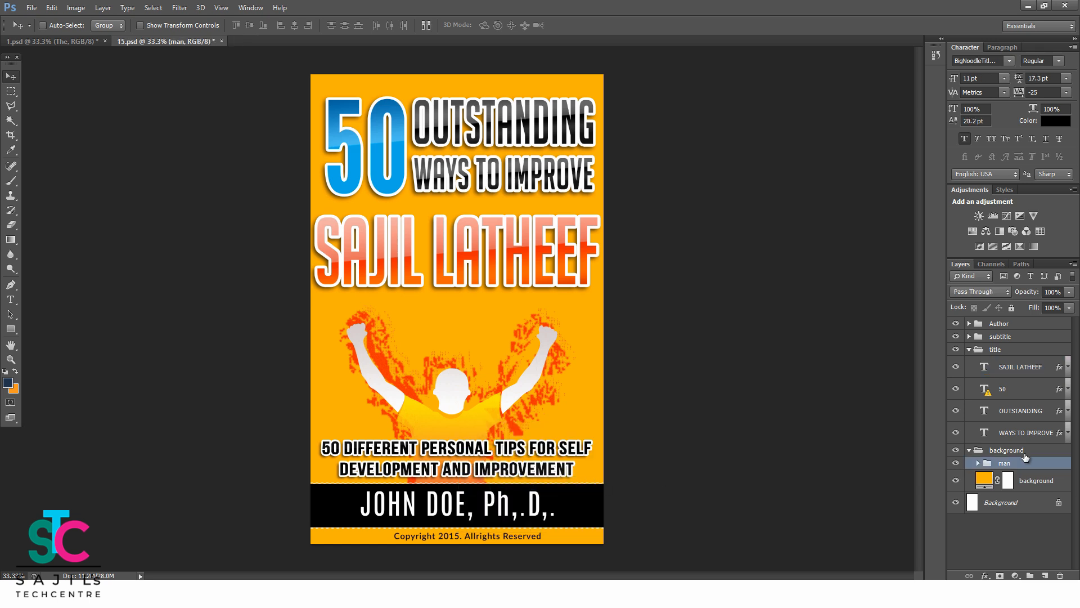
left_click(956, 463)
left_click(955, 463)
right_click(456, 392)
left_click(495, 450)
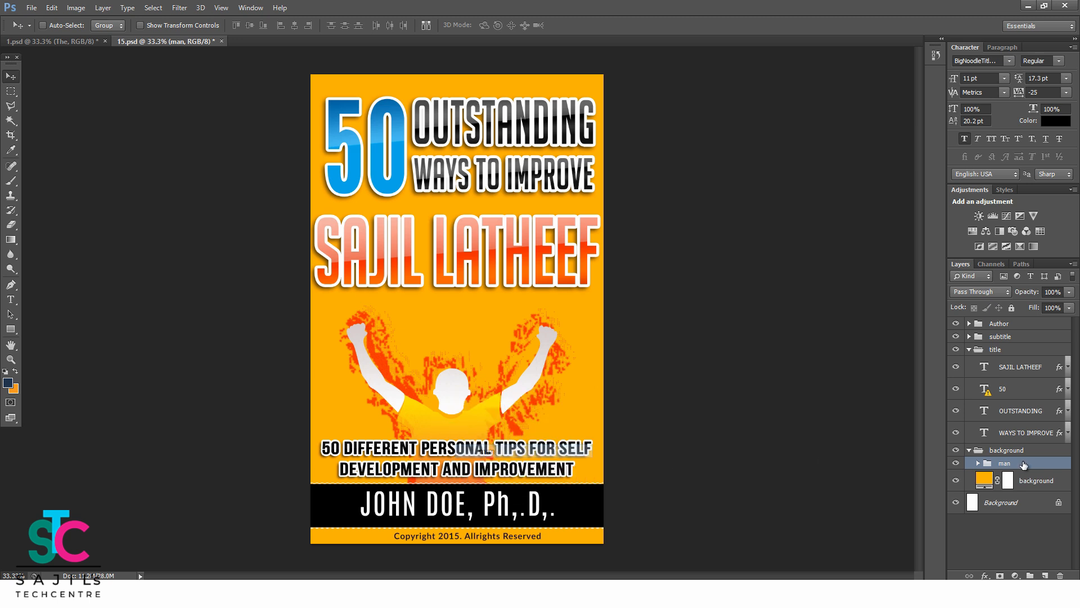
left_click(955, 463)
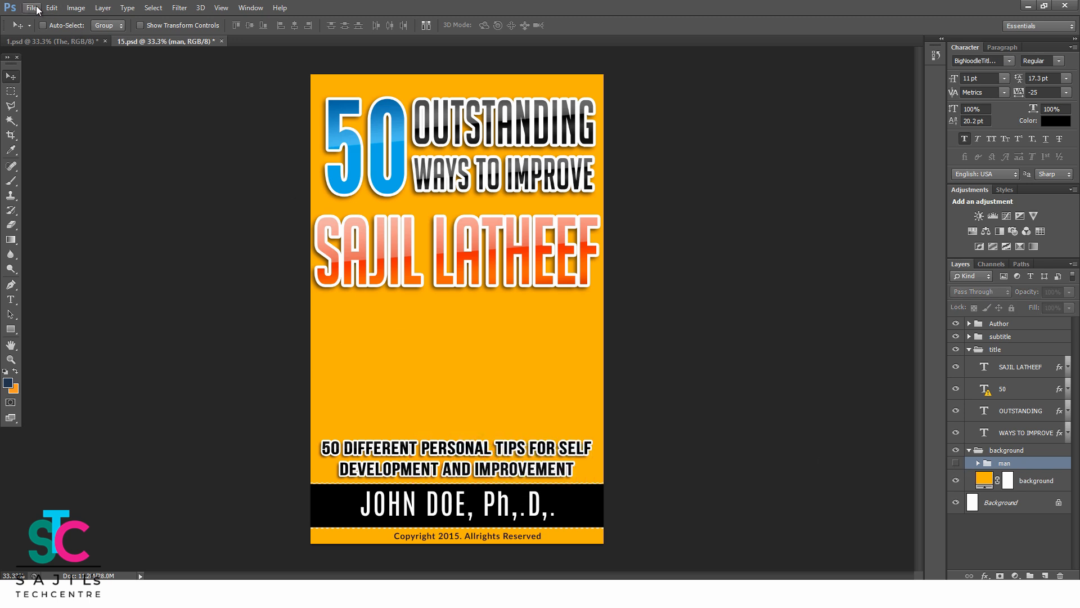
Step: Open photo.png, copy the portrait onto the cover and centre it below the name title, closing the photo file
left_click(34, 7)
left_click(39, 29)
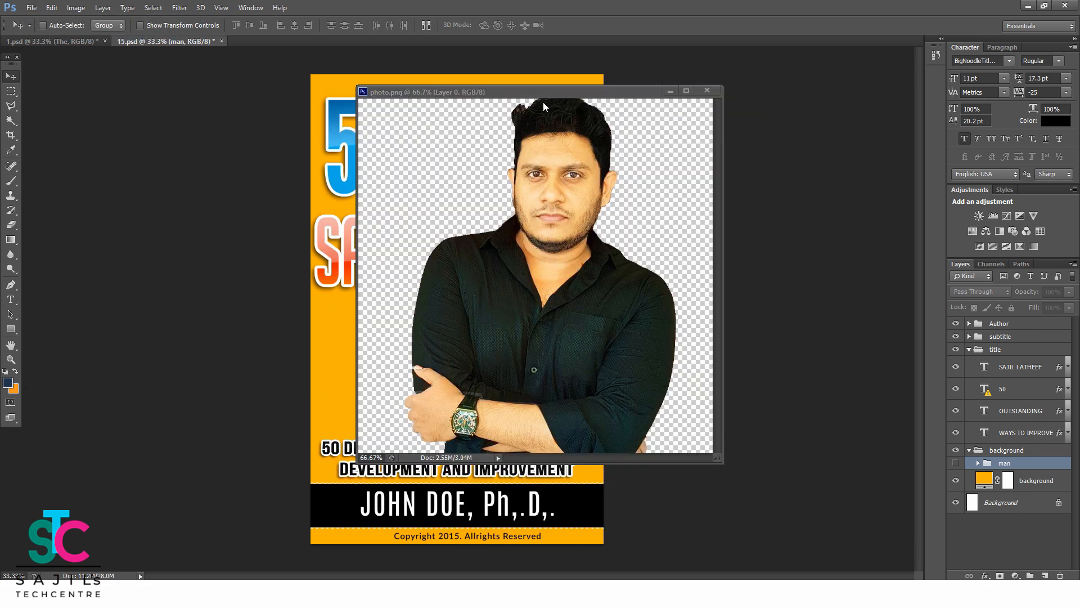
left_click_drag(542, 103, 721, 139)
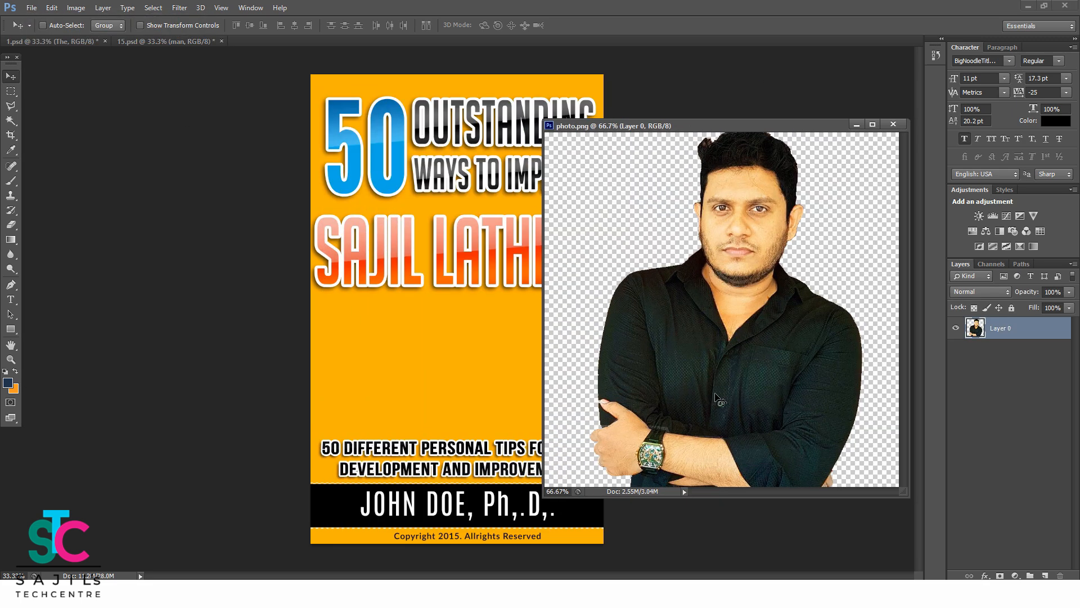
left_click_drag(458, 420, 460, 420)
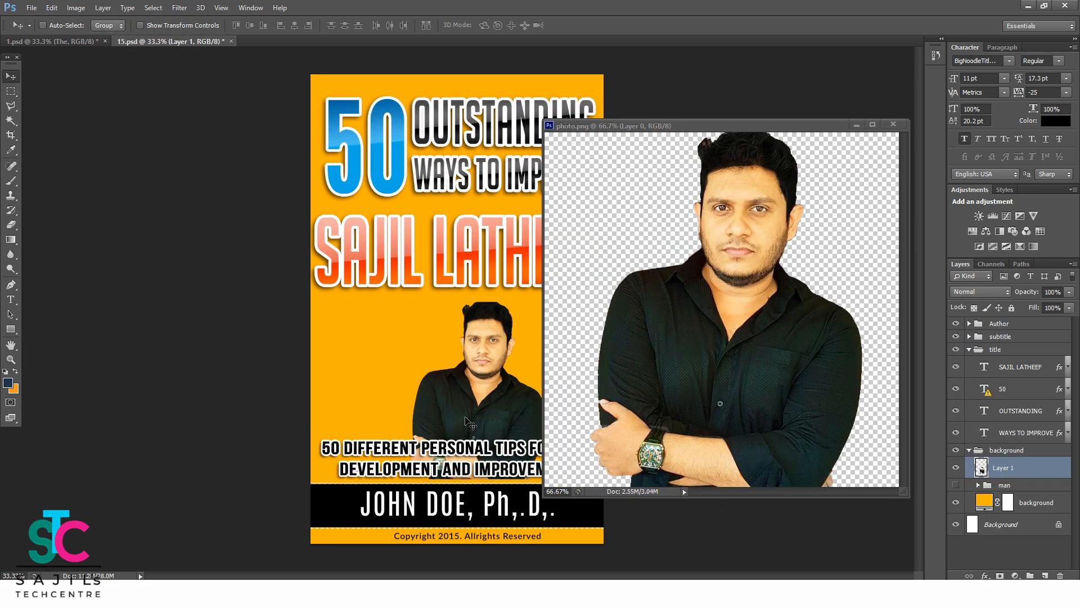
left_click(893, 124)
left_click_drag(515, 361, 484, 370)
Step: Scale the portrait layer up slightly so the head reaches just beneath the name title
left_click(52, 8)
mouse_move(164, 286)
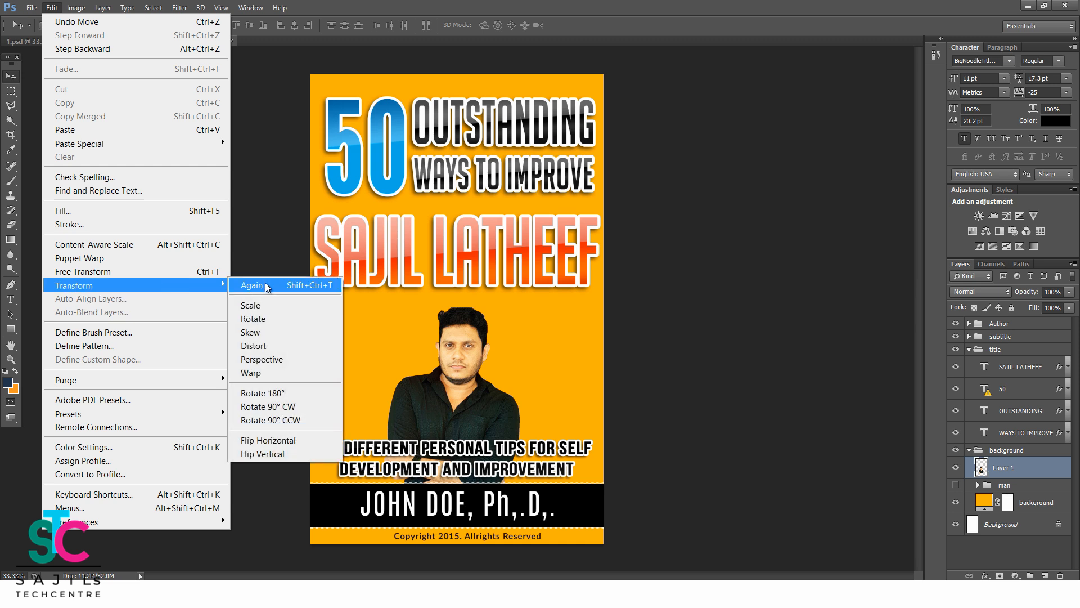
left_click(270, 306)
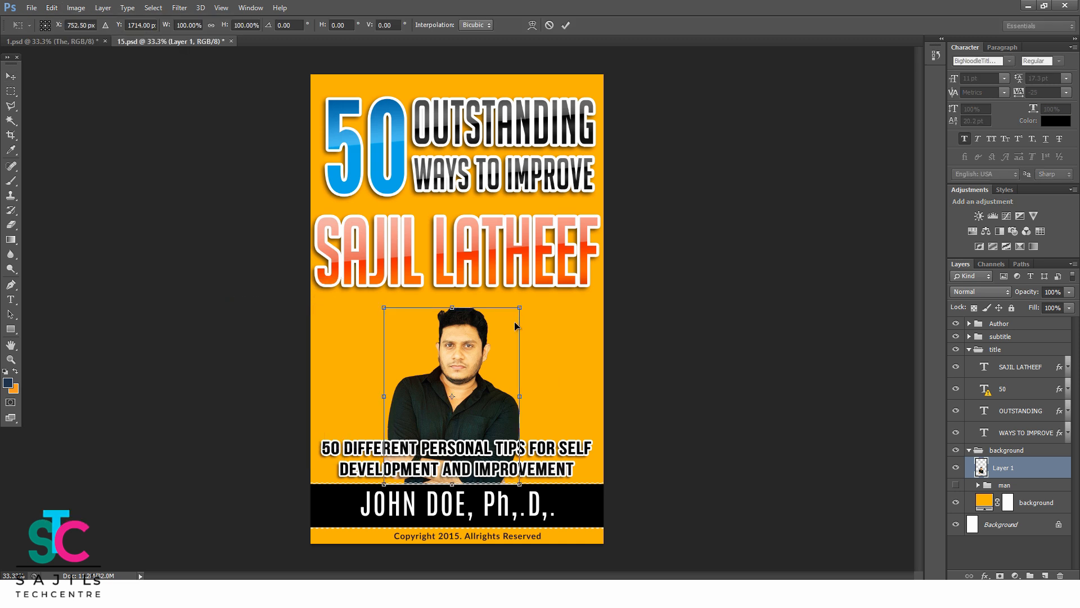
left_click_drag(521, 308, 532, 292)
key("Return")
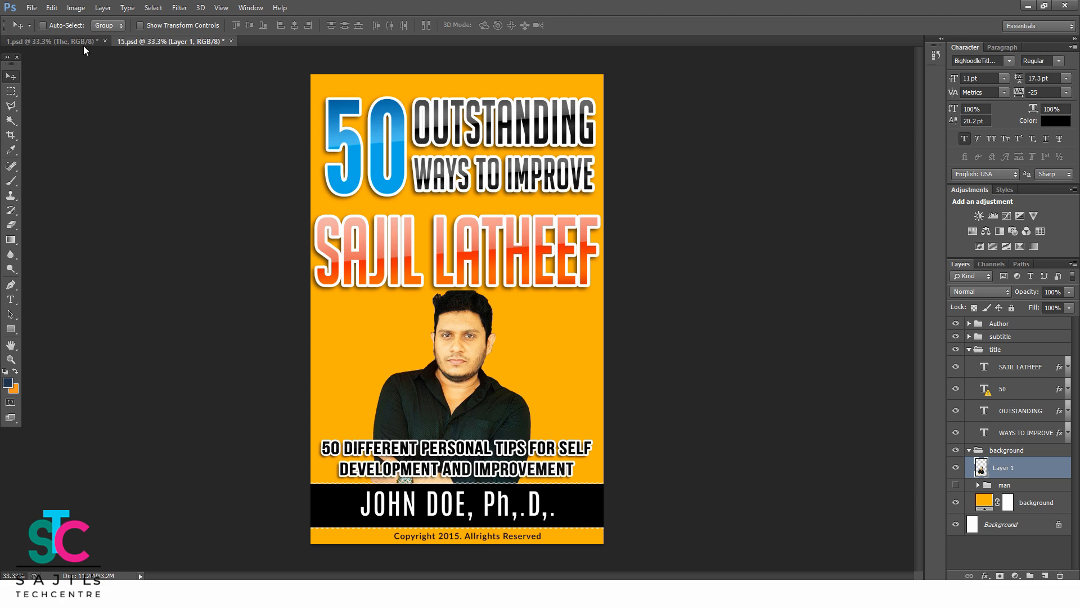
Step: Save a copy of the cover in PNG format as 16.png in the EBOOK I folder
left_click(38, 11)
left_click(112, 176)
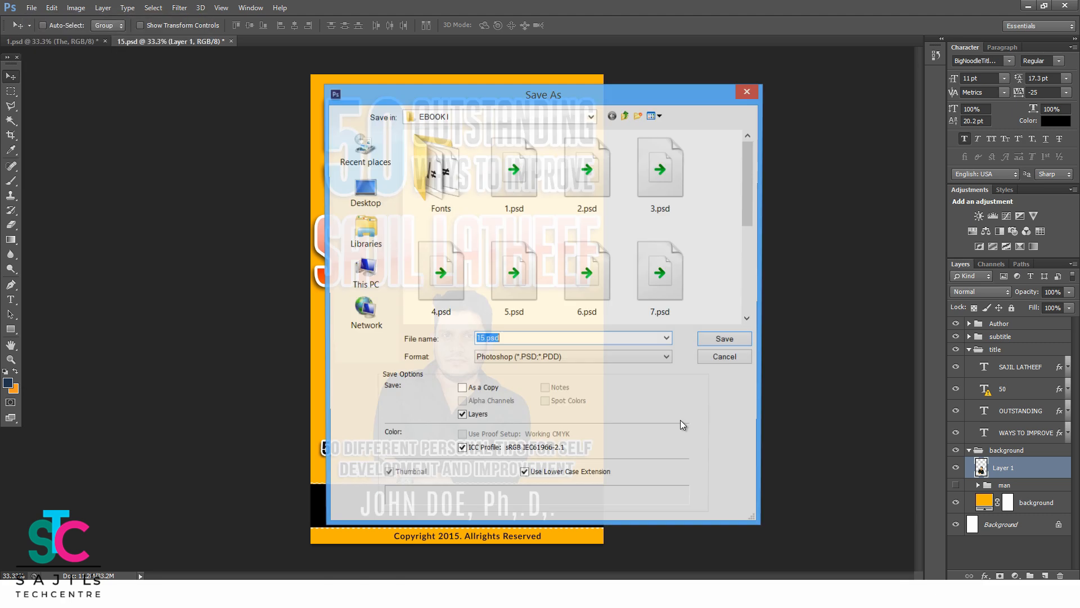
left_click(579, 360)
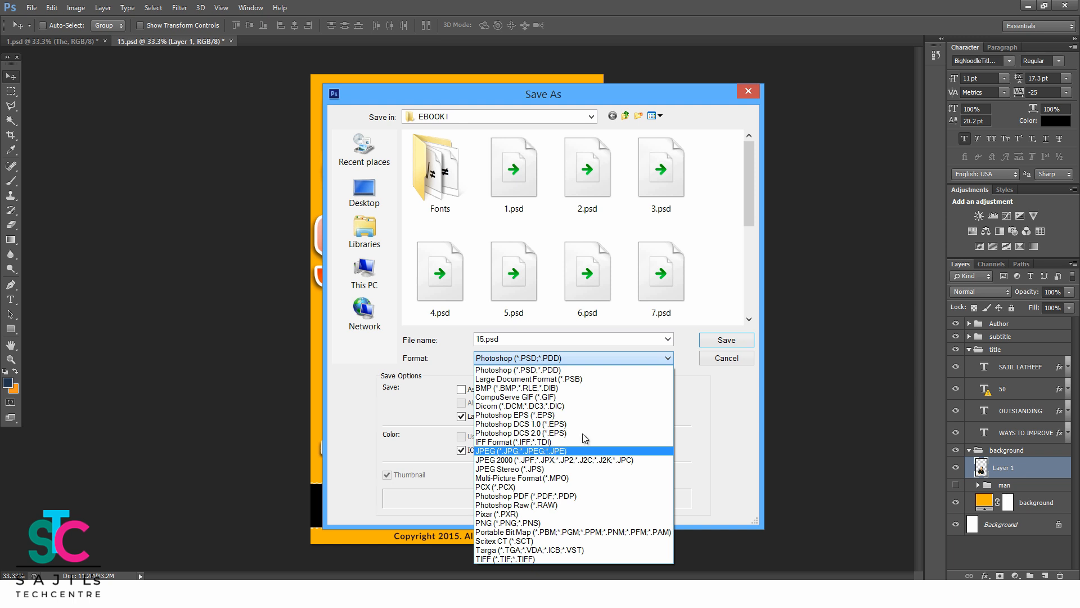
left_click(727, 389)
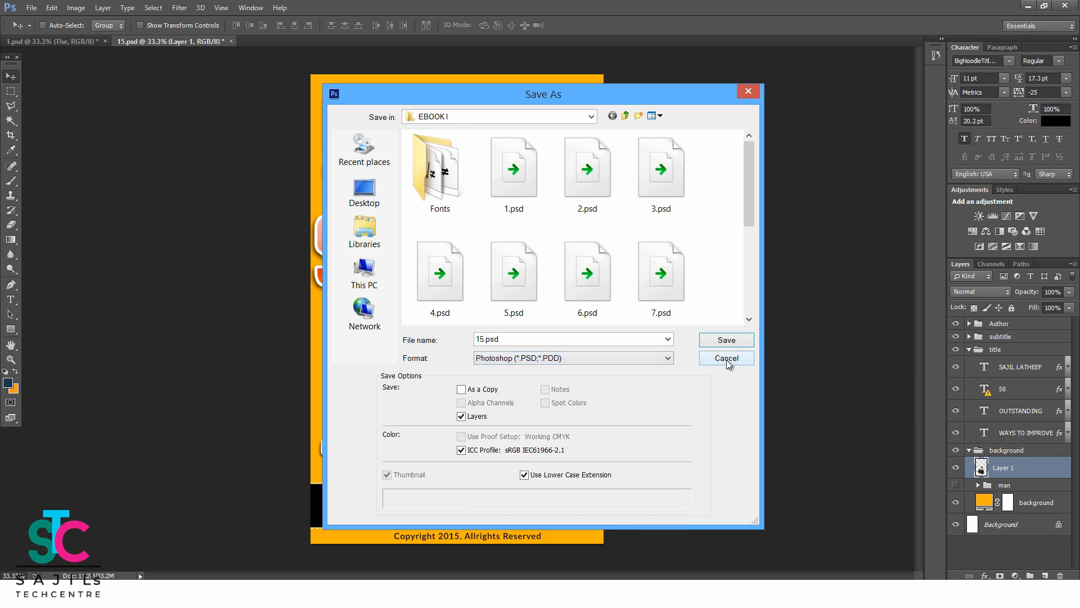
left_click(538, 364)
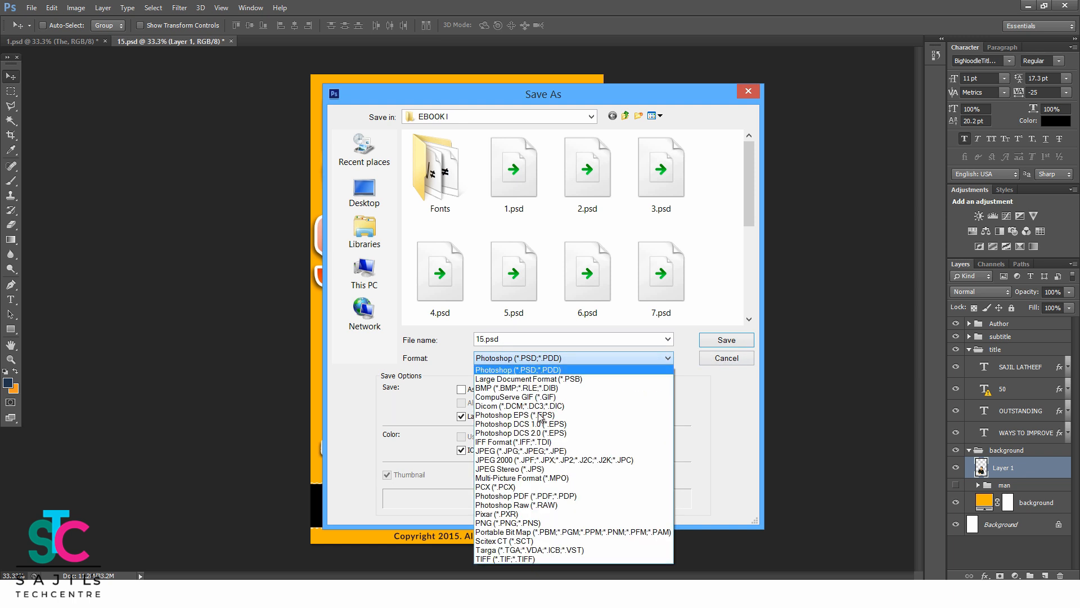
left_click(538, 522)
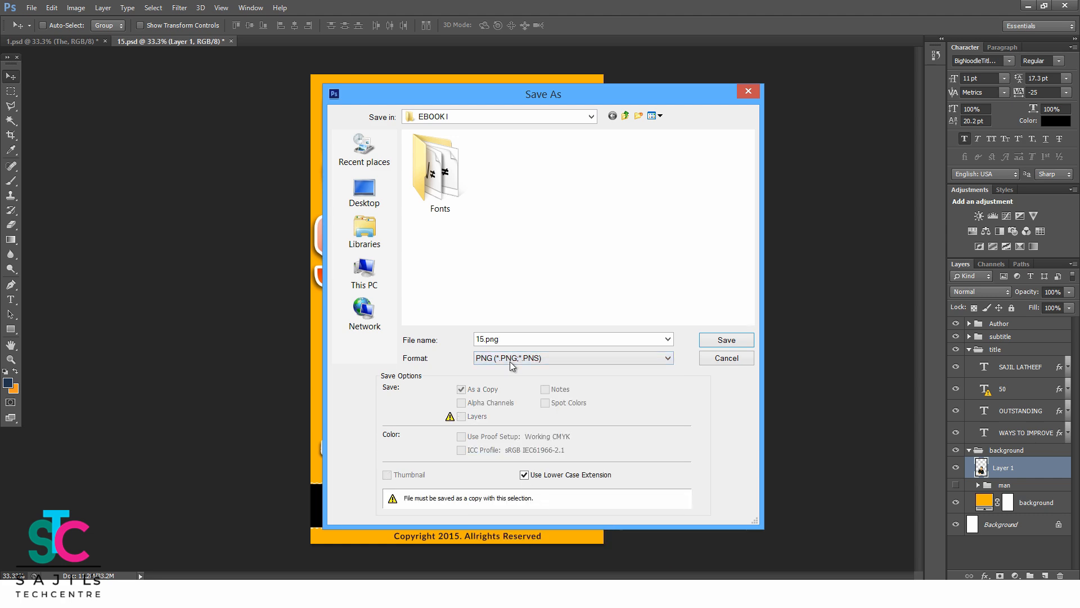
double_click(490, 339)
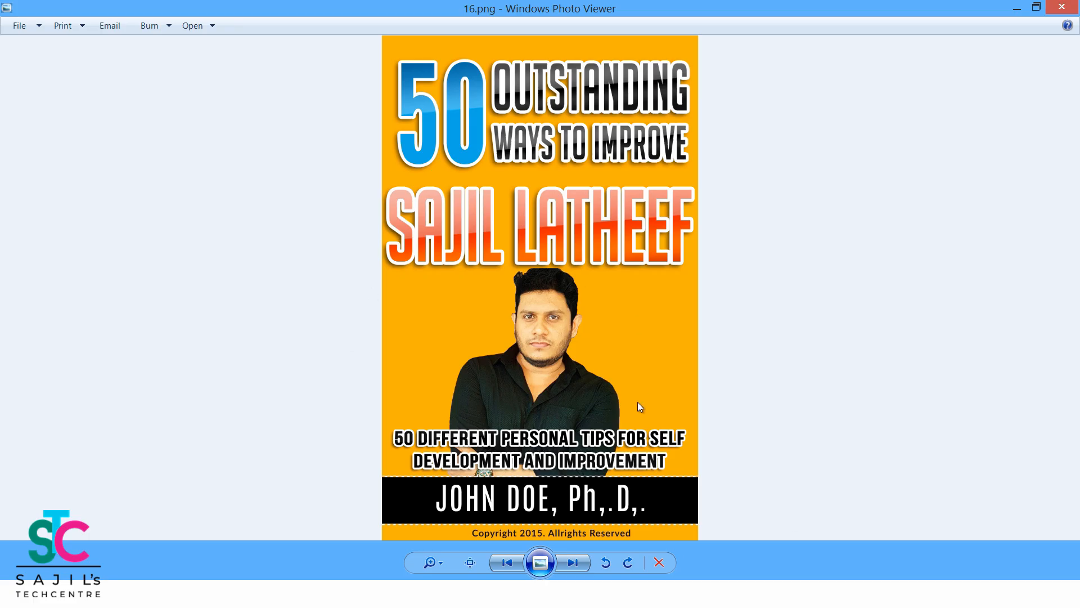
Step: Examine the exported 16.png at actual size in Windows Photo Viewer, from the title lines down through the portrait
left_click(472, 562)
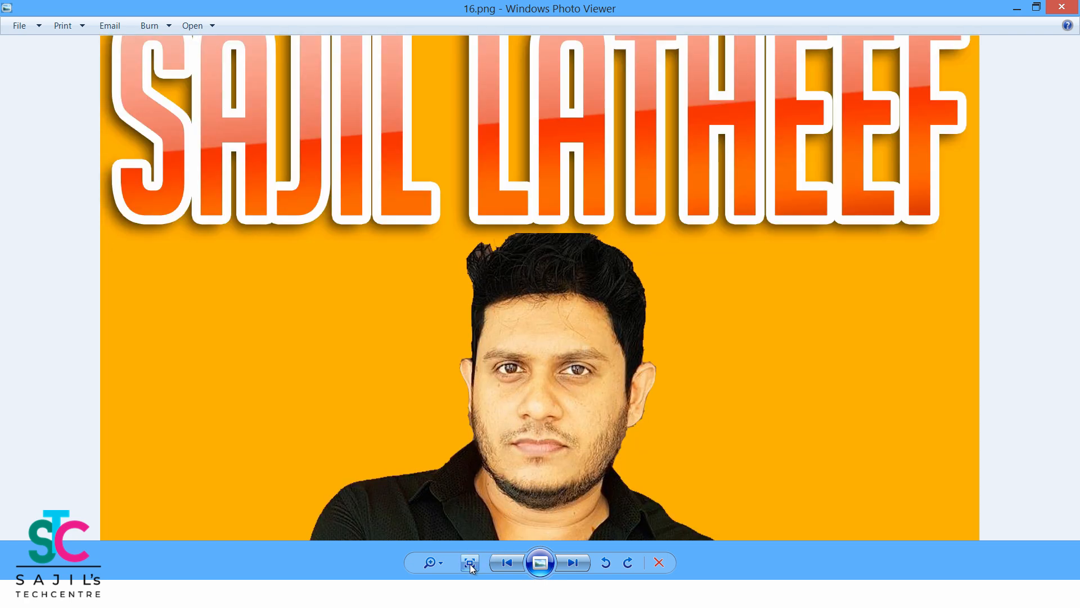
left_click_drag(622, 253, 619, 546)
left_click_drag(634, 326, 650, 393)
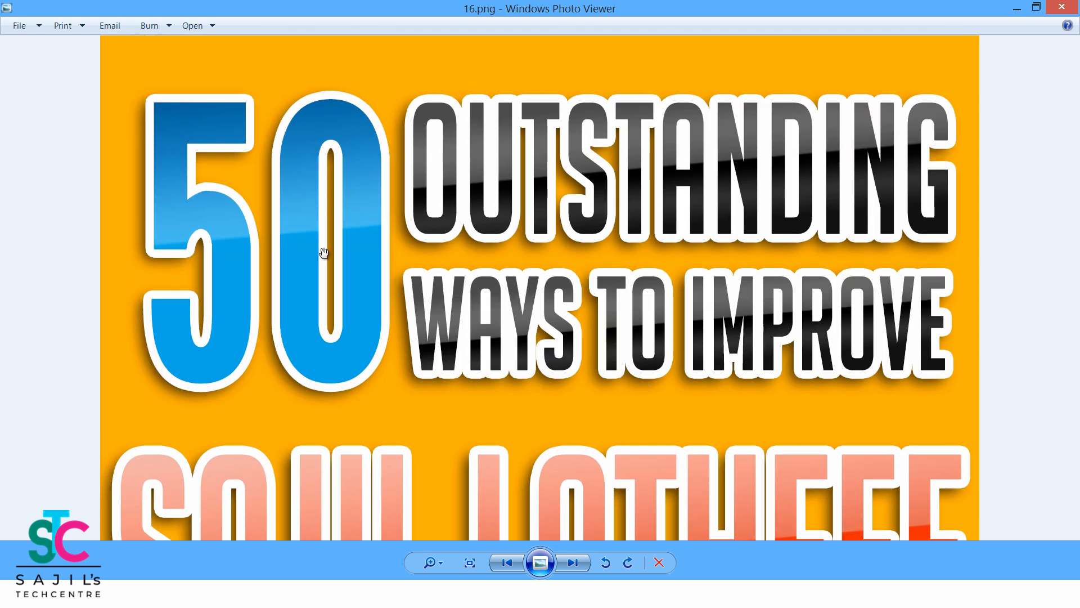
left_click_drag(745, 422, 740, 329)
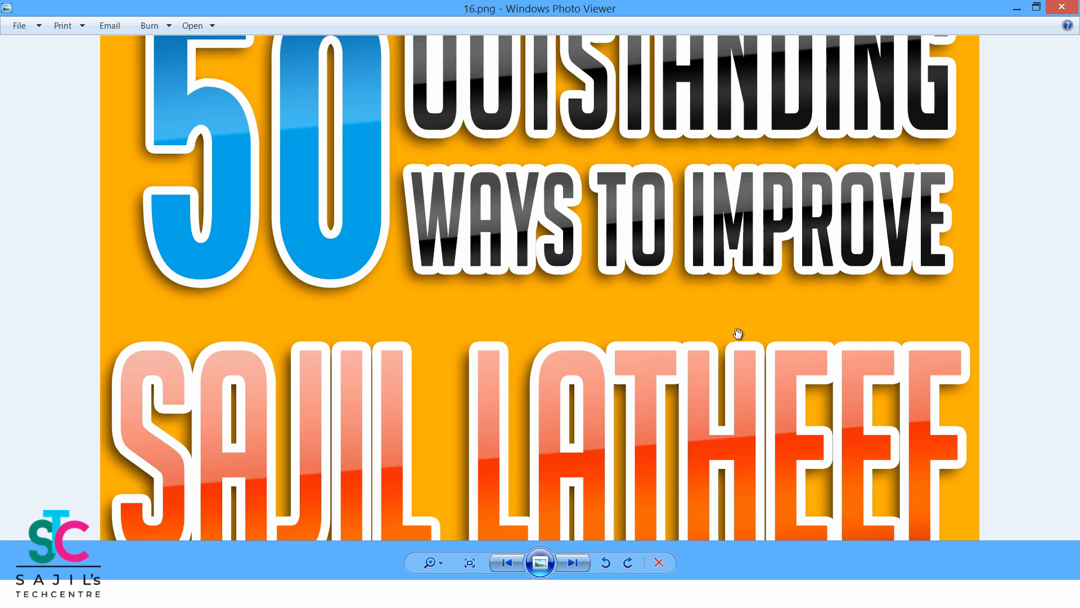
left_click_drag(727, 390, 709, 246)
left_click_drag(687, 486, 673, 113)
left_click_drag(639, 181, 764, 275)
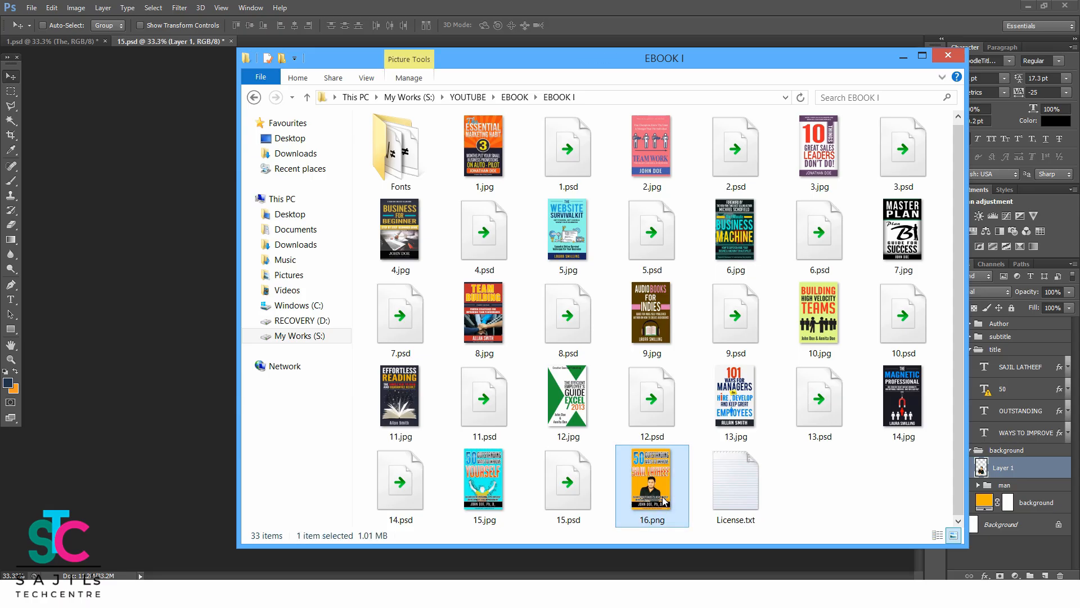
Step: Delete 16.png from the EBOOK I folder and switch to the Fiverr ebook cover gig page in the browser
key("Delete")
left_click(642, 2)
left_click(52, 41)
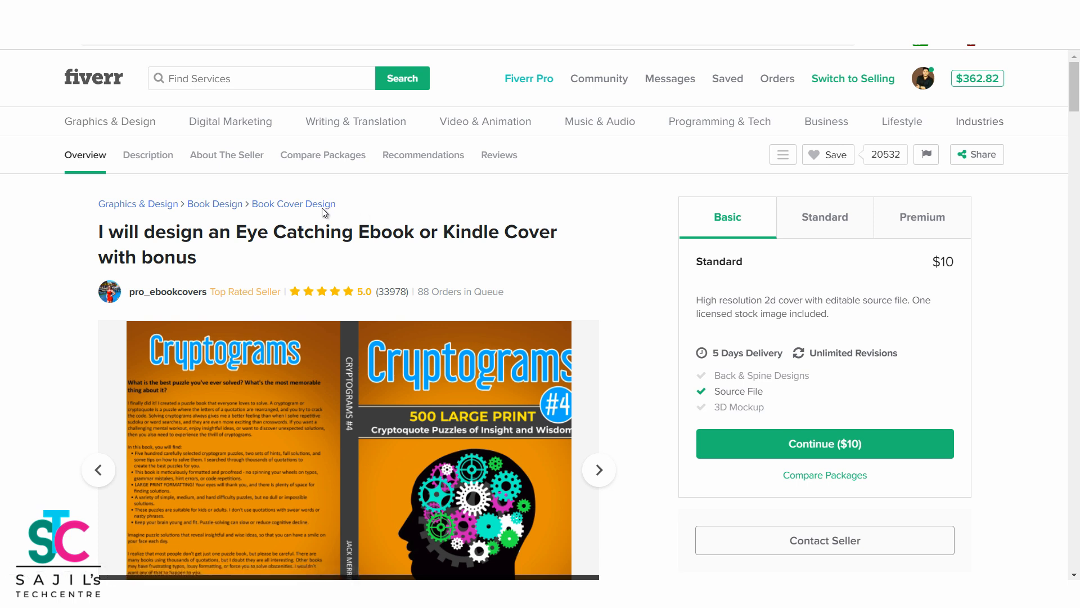
Step: Examine the ebook cover gig from its Book Cover Design category path through the description, file formats and seller details to the reviews
left_click_drag(340, 209, 128, 205)
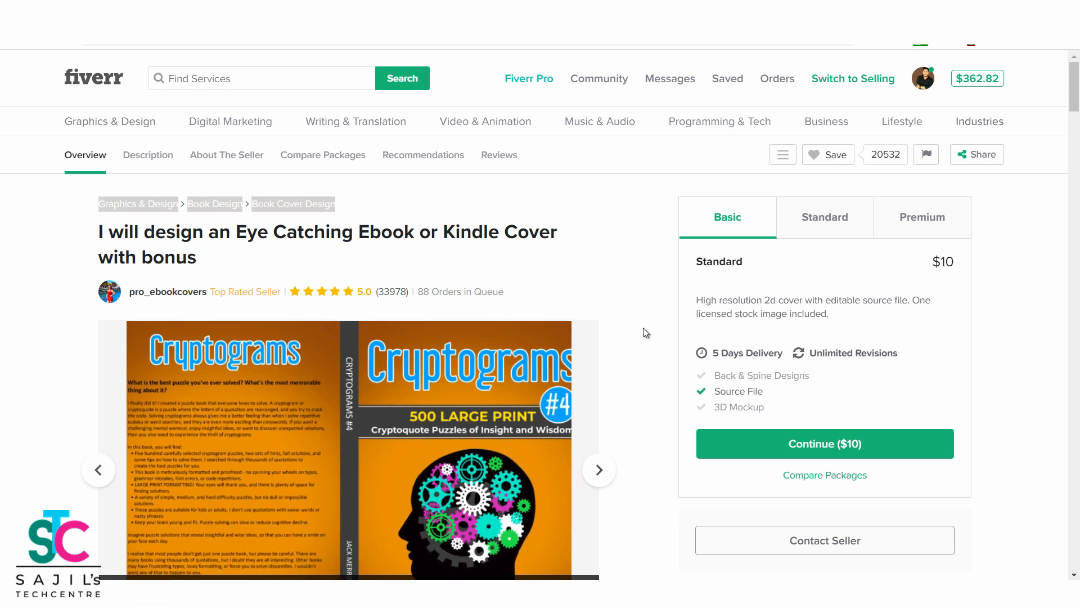
scroll(655, 281, "down", 2)
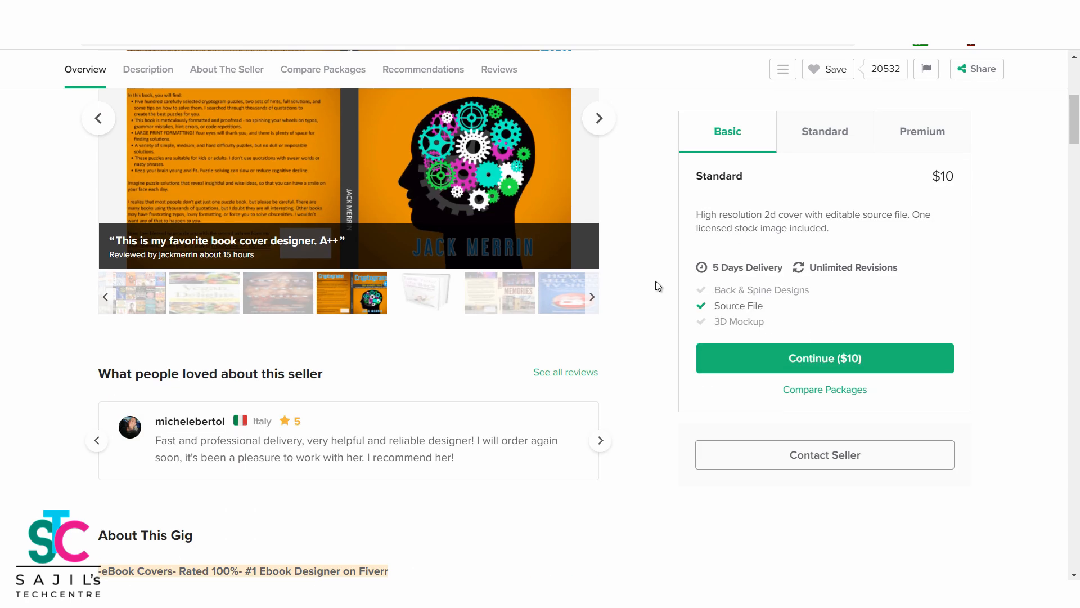
scroll(656, 281, "down", 10)
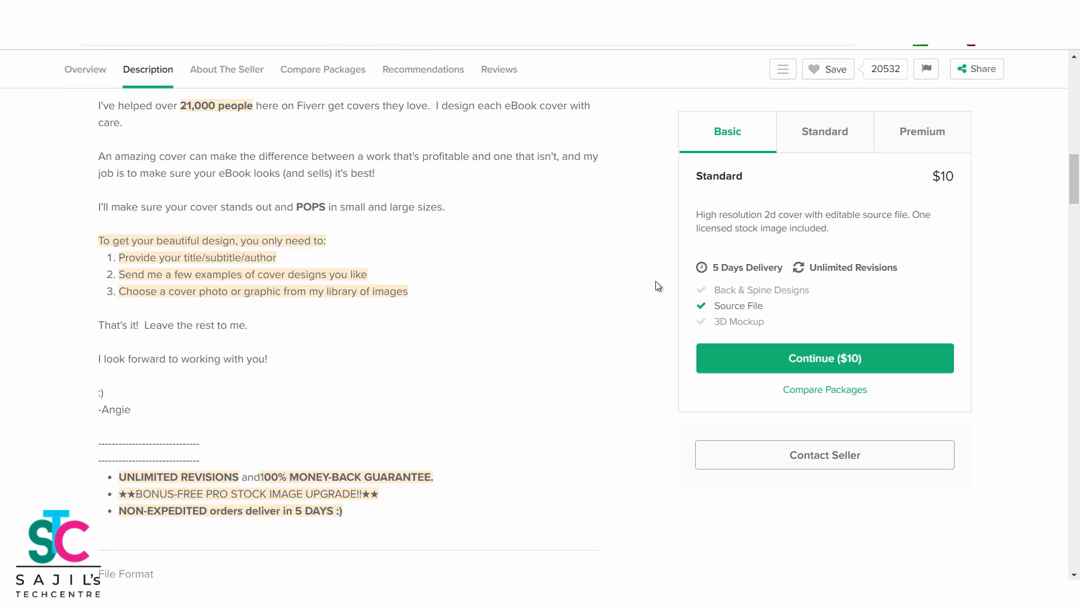
scroll(656, 282, "down", 6)
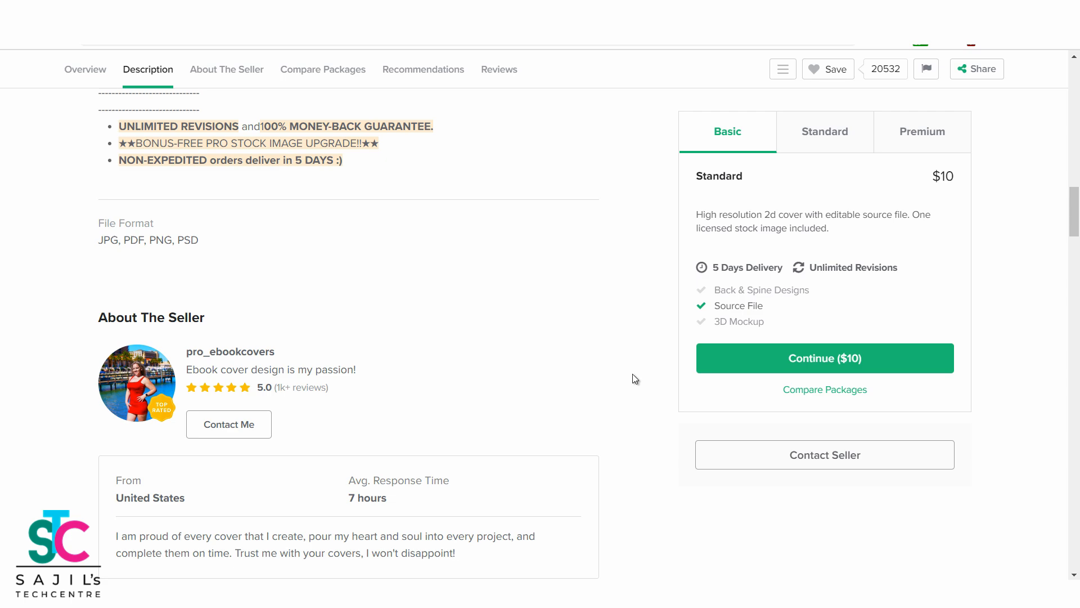
scroll(632, 373, "down", 14)
scroll(586, 355, "down", 10)
scroll(587, 358, "down", 4)
scroll(587, 357, "down", 7)
Step: Examine the gig's Related Tags below the reviews and return to the overview with its title, cover gallery and Basic package
left_click_drag(1076, 387, 1075, 428)
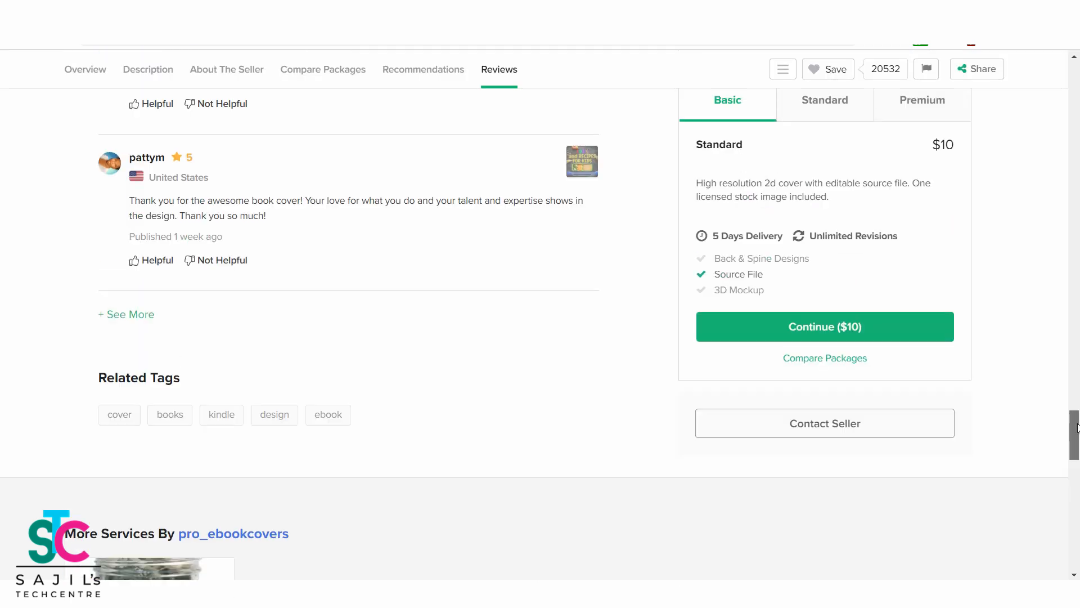
left_click_drag(350, 448, 144, 437)
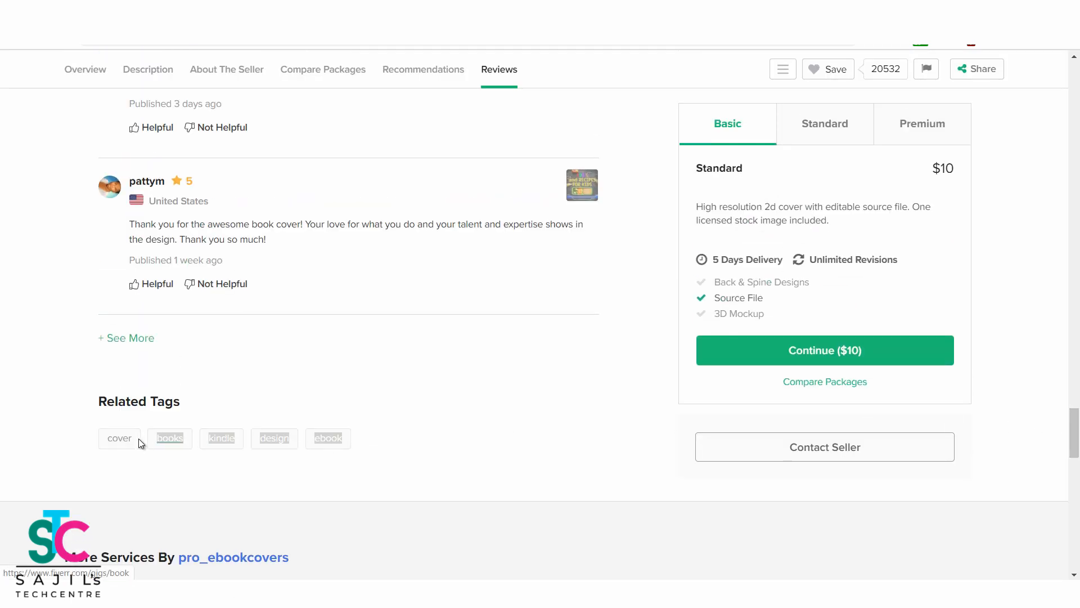
left_click(114, 463)
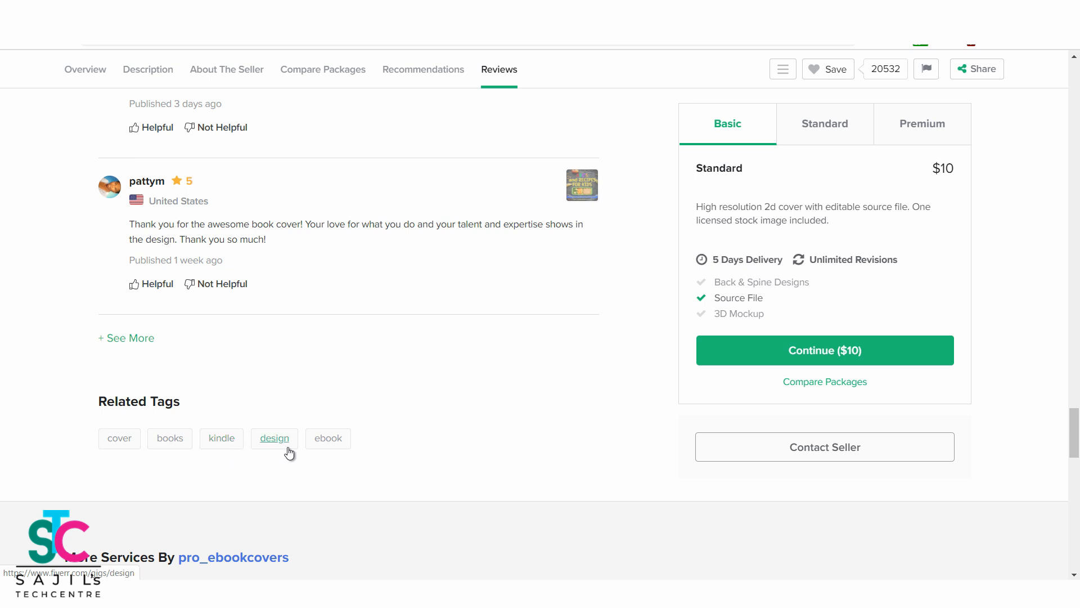
scroll(376, 450, "up", 20)
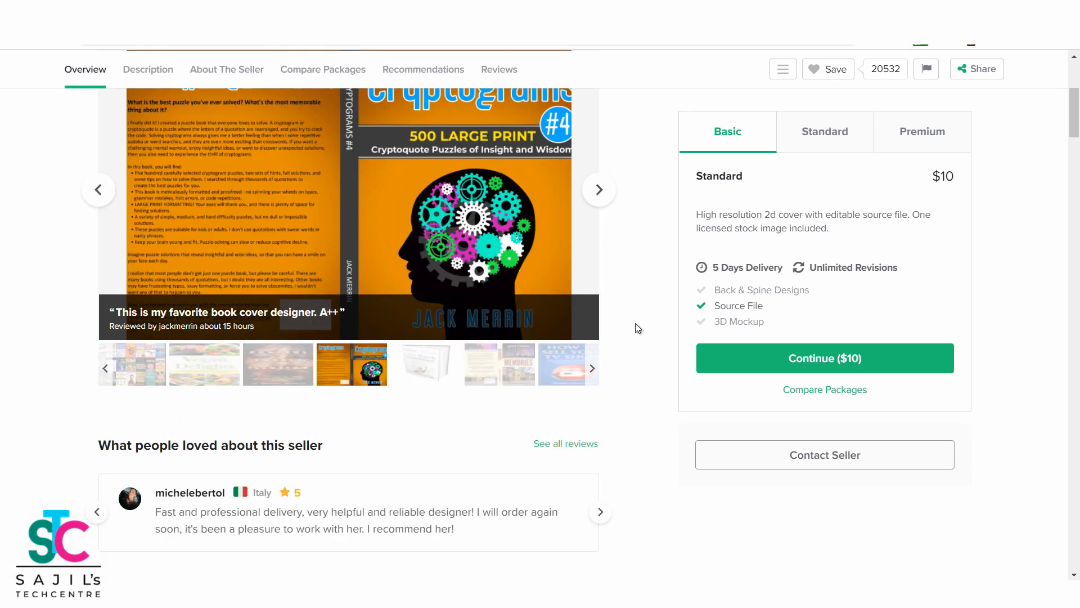
scroll(638, 328, "up", 1)
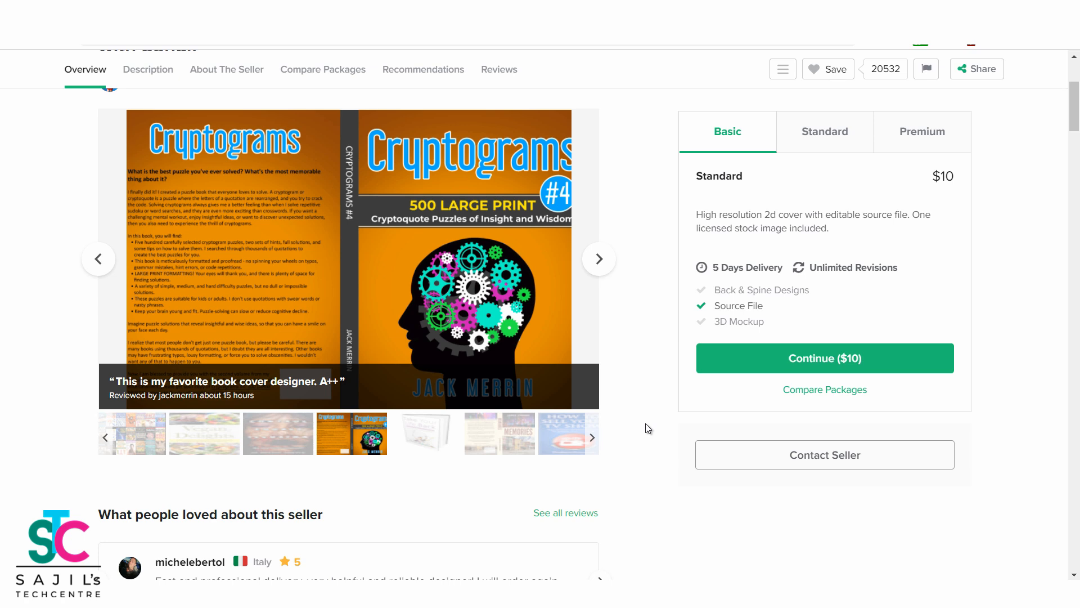
scroll(645, 423, "up", 2)
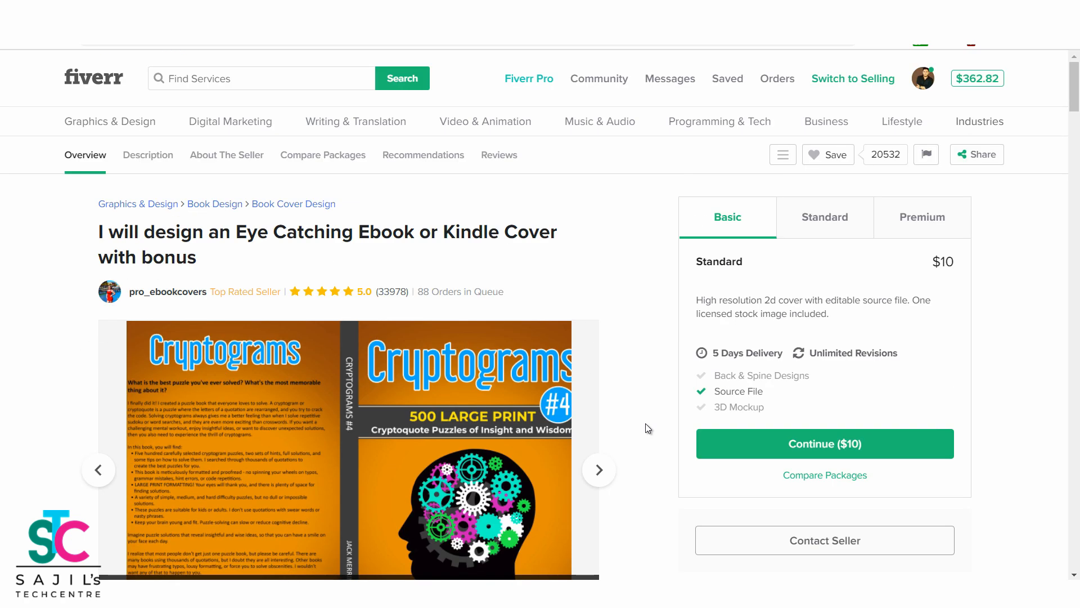
scroll(643, 430, "down", 2)
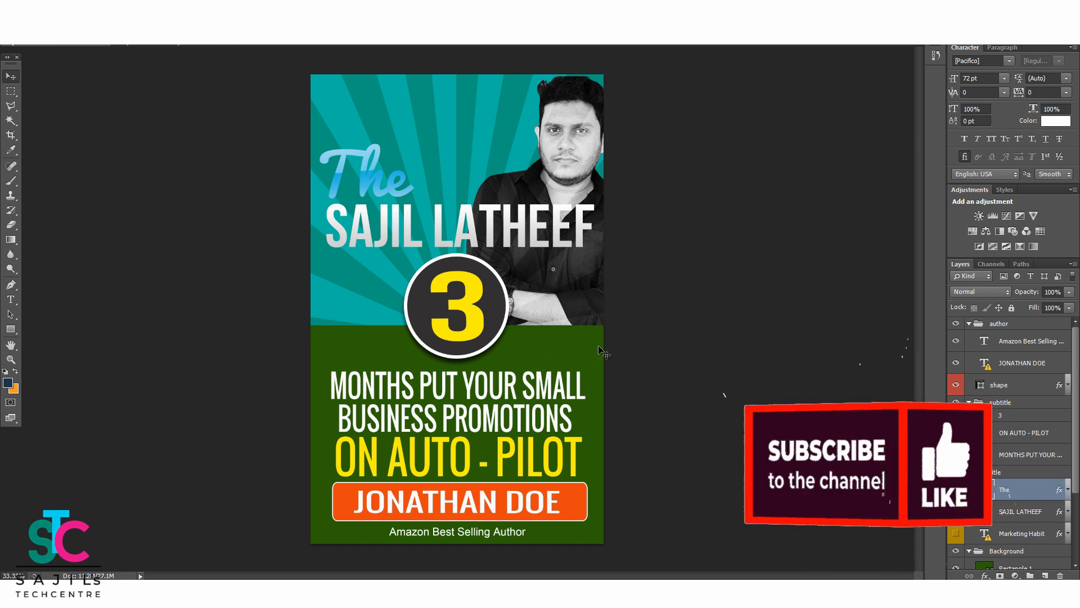
Step: Switch to the cover in Photoshop and move the Layer 1 portrait left, away from the right edge and partly behind the circled 3
right_click(570, 284)
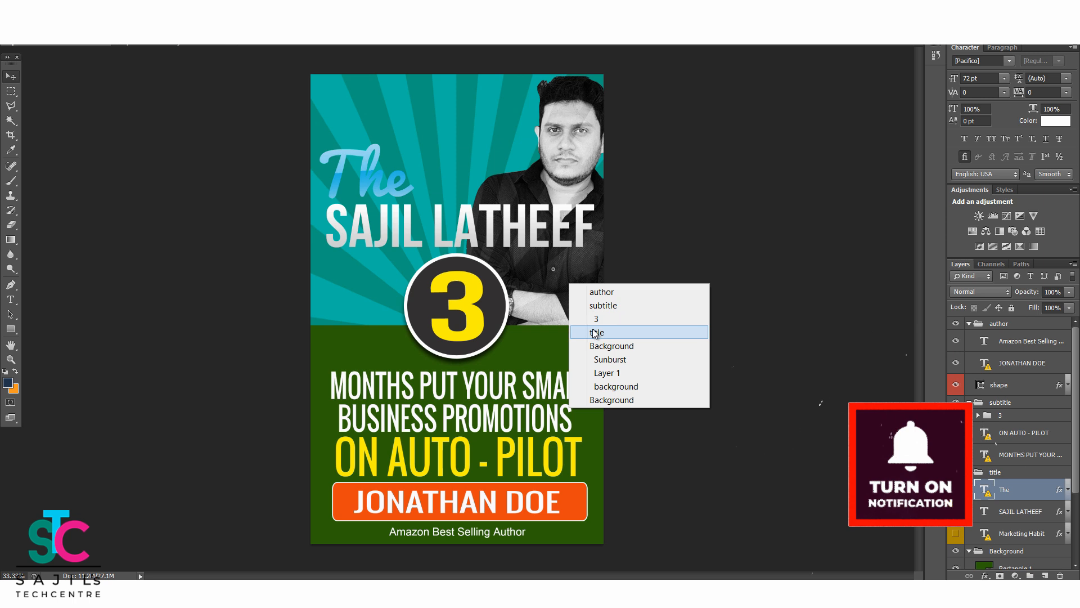
left_click(605, 373)
left_click_drag(578, 298, 513, 300)
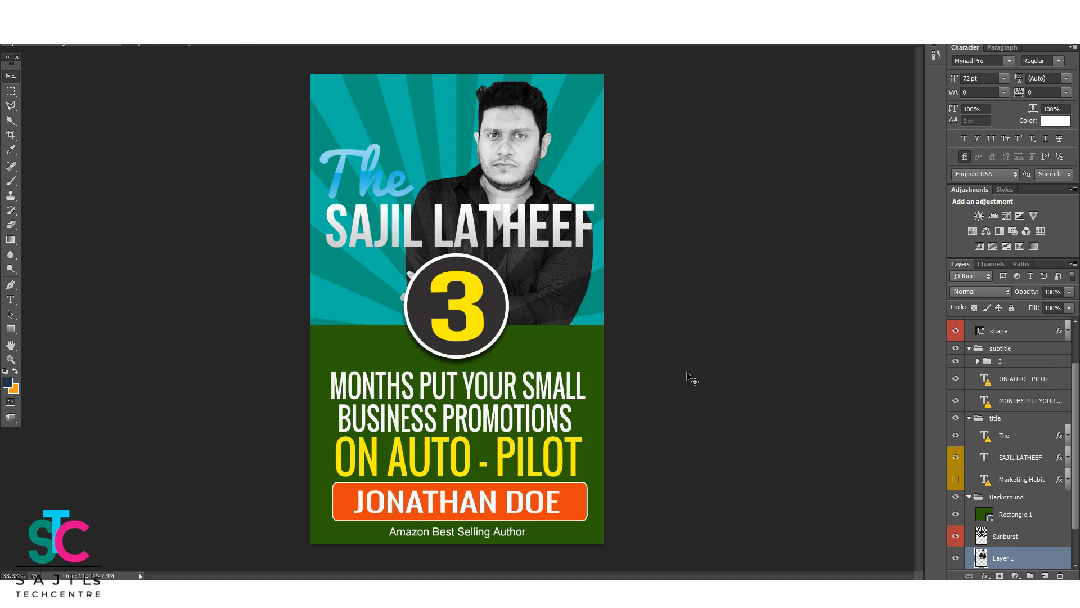